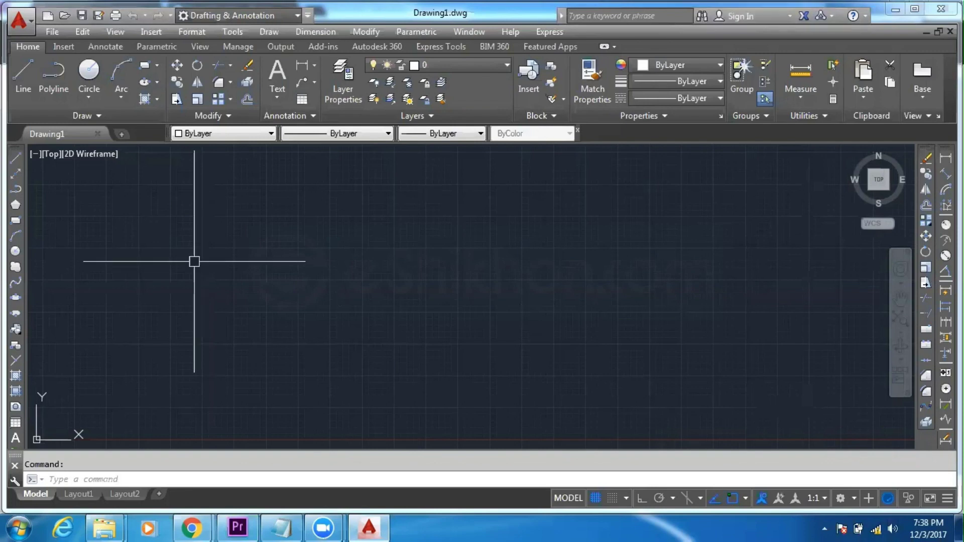
click(16, 207)
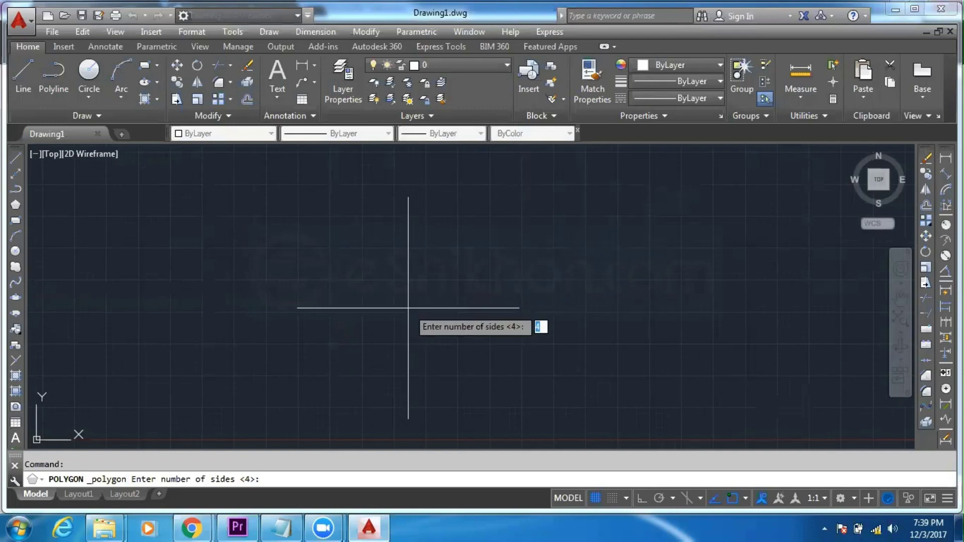
key(Return)
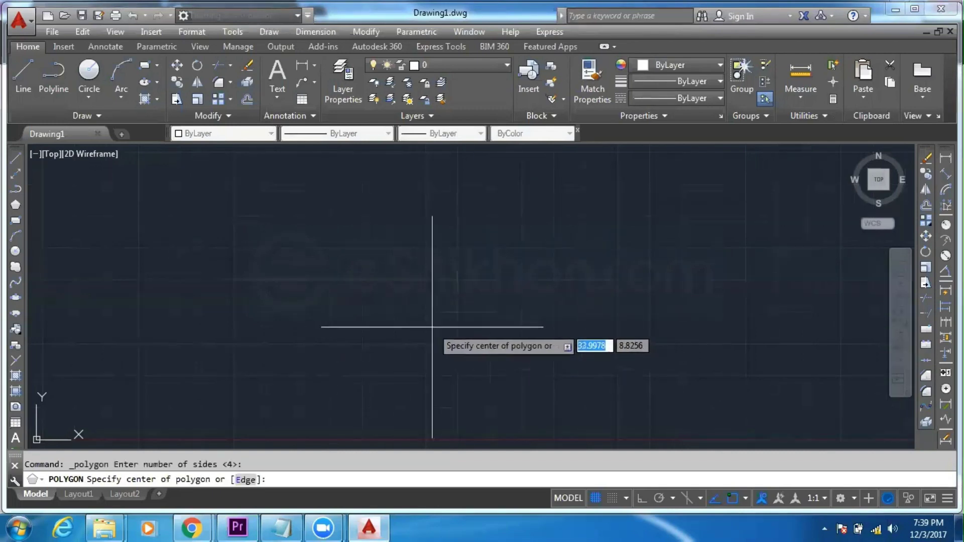
click(402, 292)
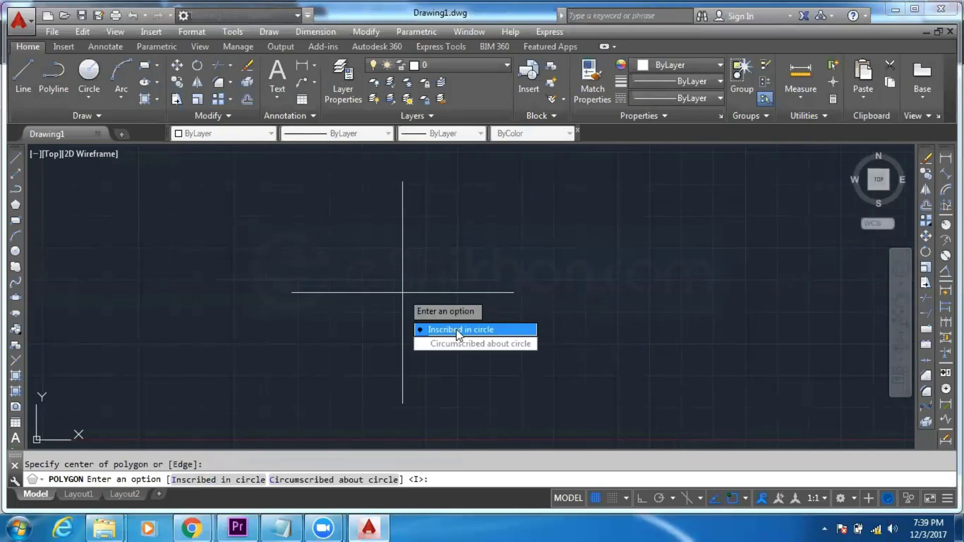
click(457, 330)
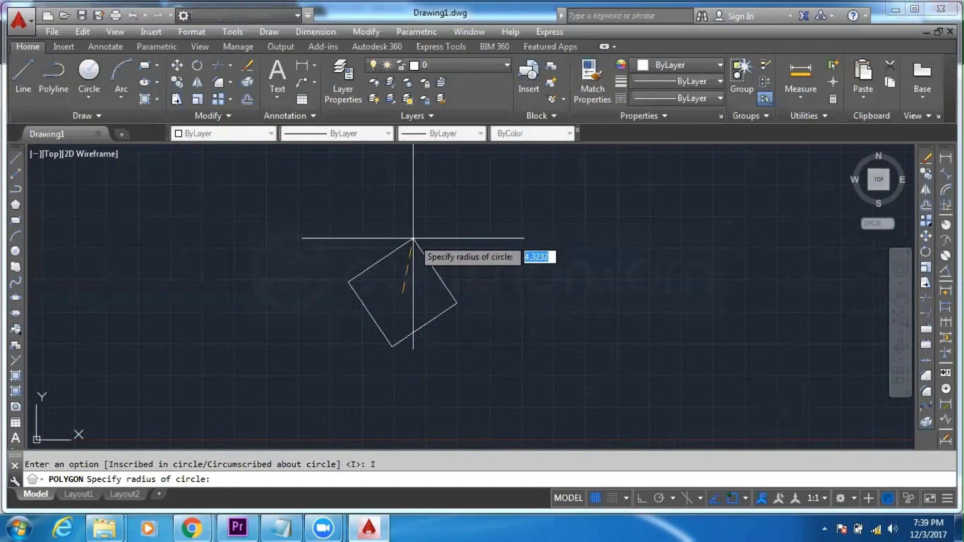
key(Escape)
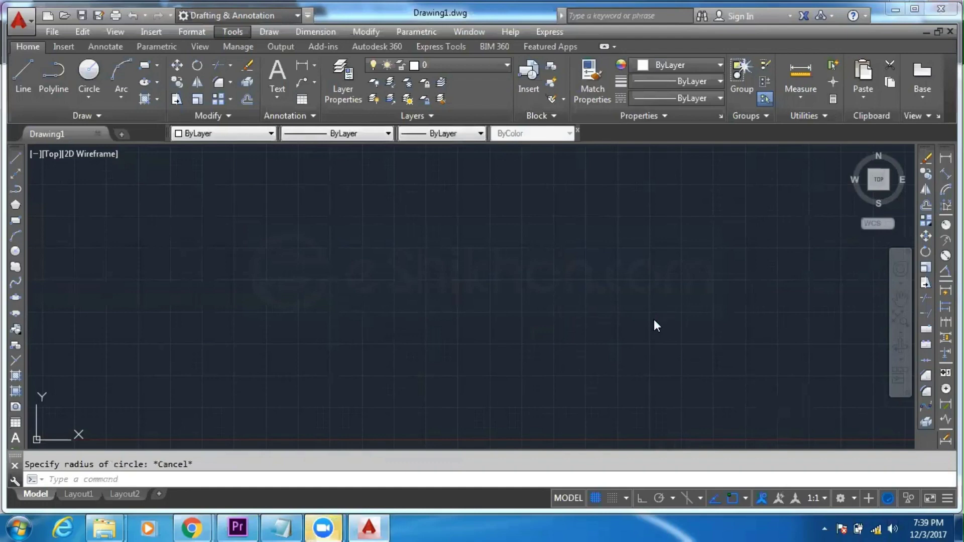
click(656, 295)
key(Escape)
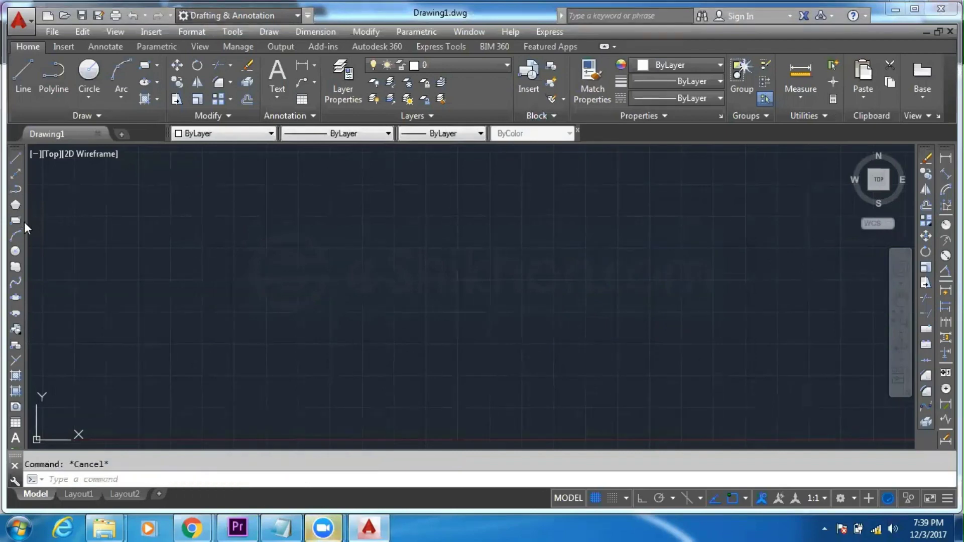
click(16, 205)
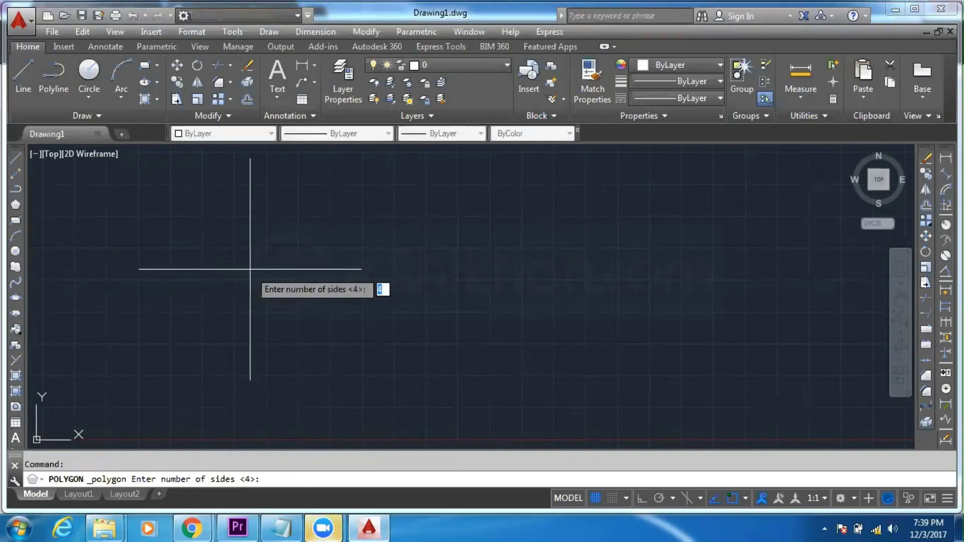
key(Return)
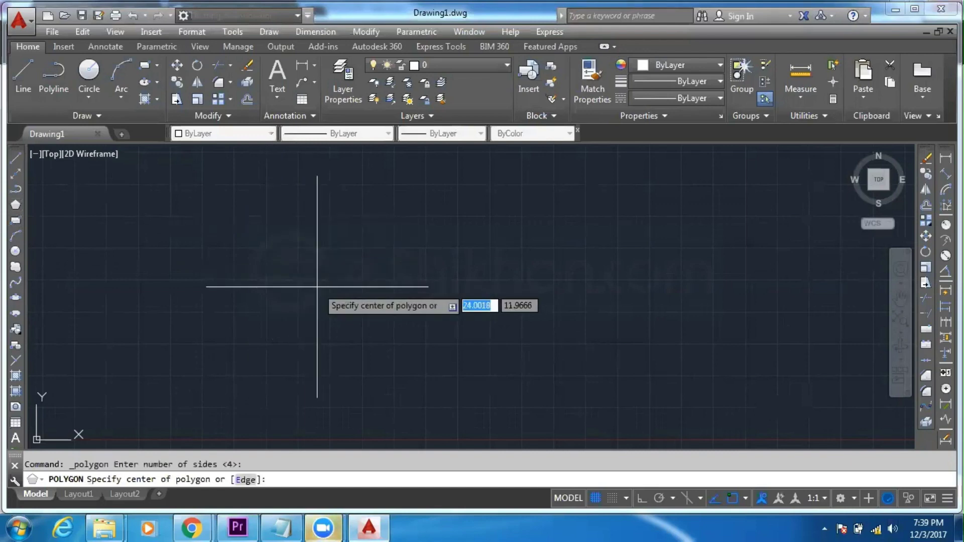
click(317, 287)
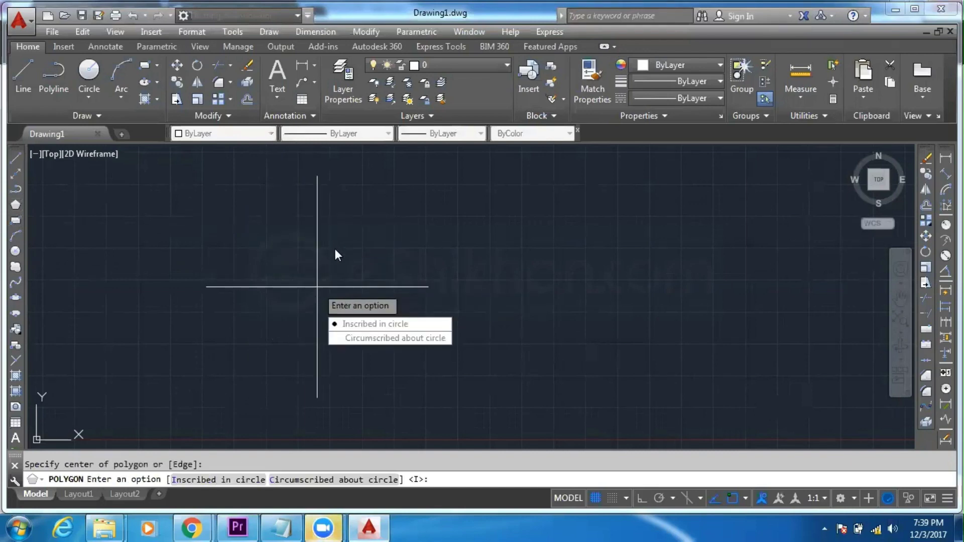
key(Return)
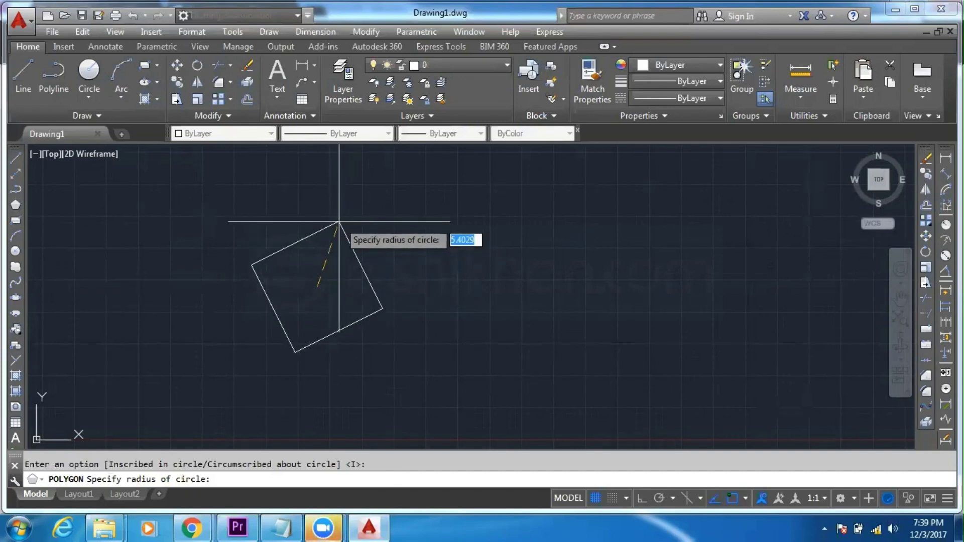
key(Escape)
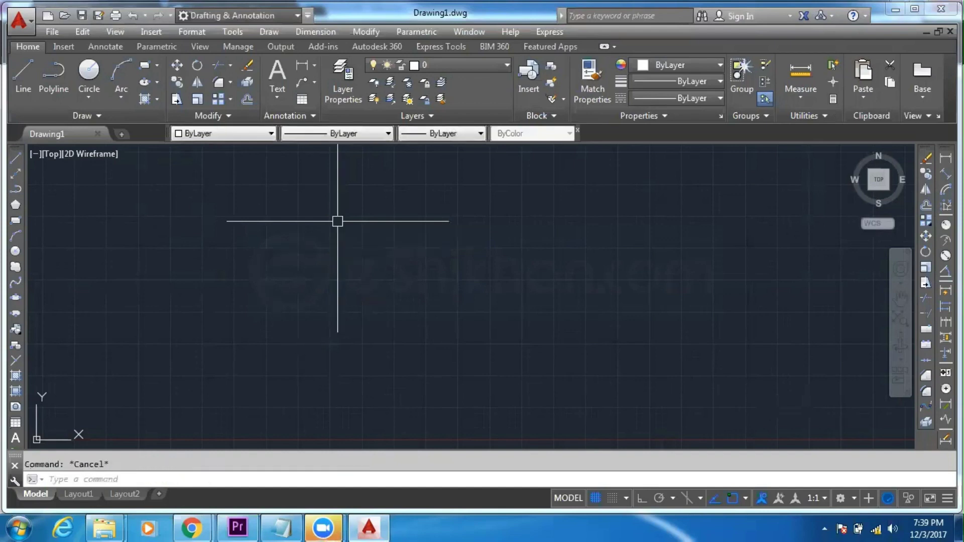
Draw a circle with a radius of 10 in the left half of the drawing area.
text(c)
key(Return)
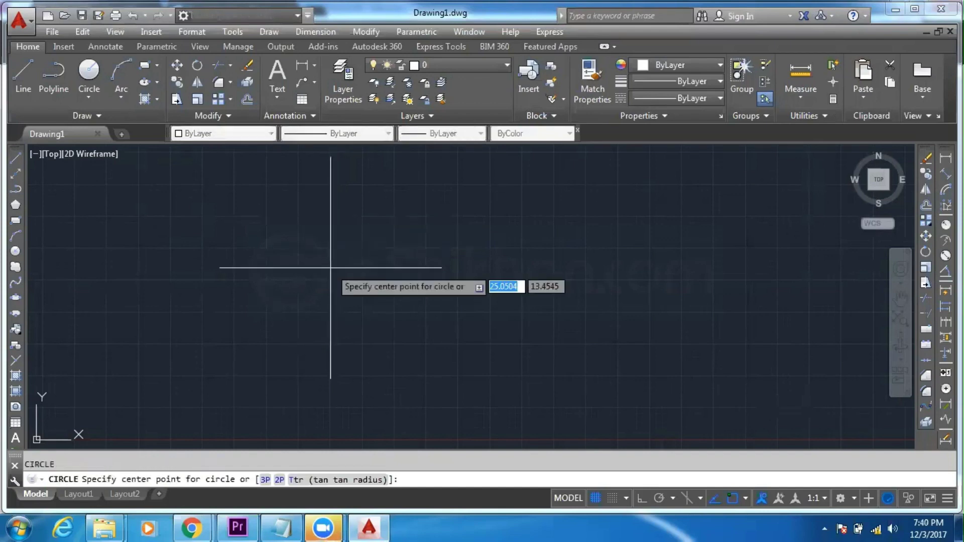
click(328, 292)
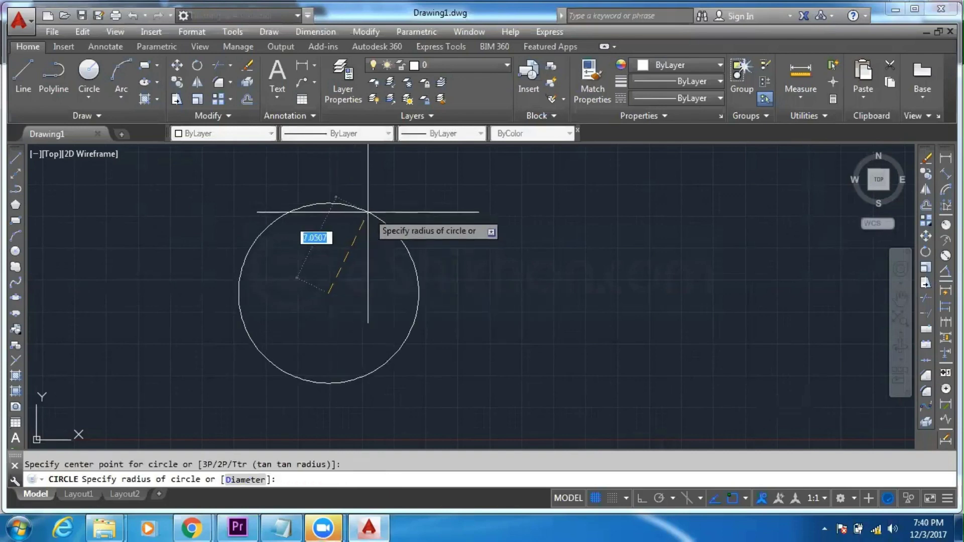
text(10)
key(Return)
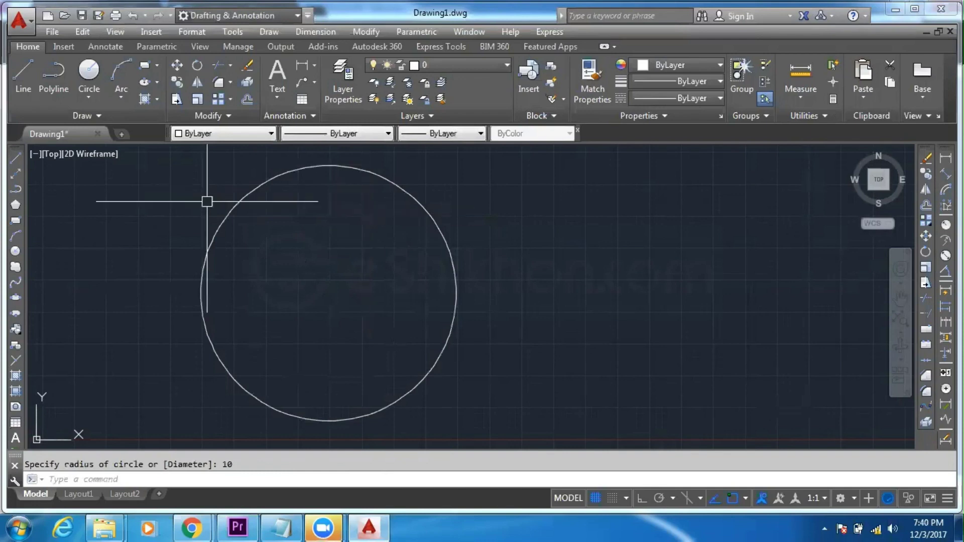
Draw a 4-sided polygon centred on the circle, inscribed in circle, with a radius of 10.
click(14, 204)
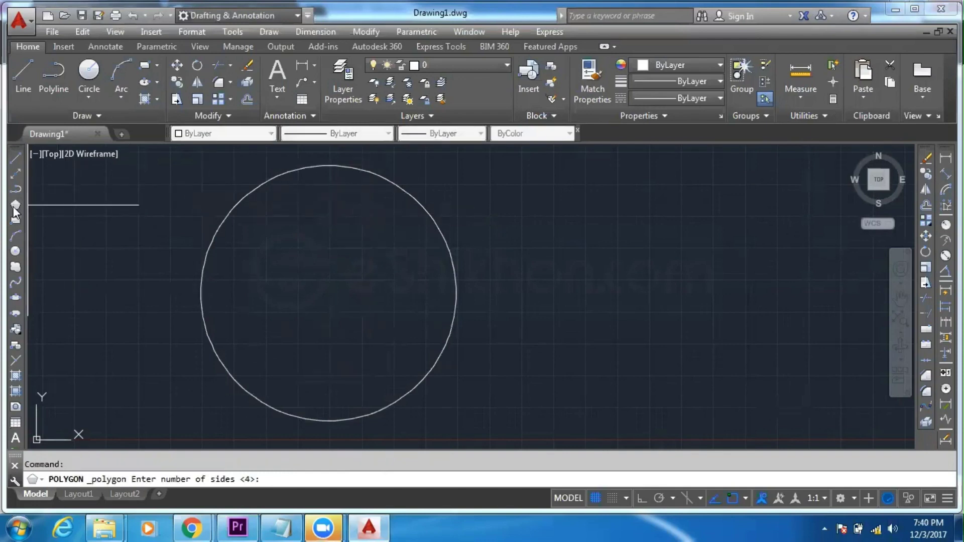
key(Return)
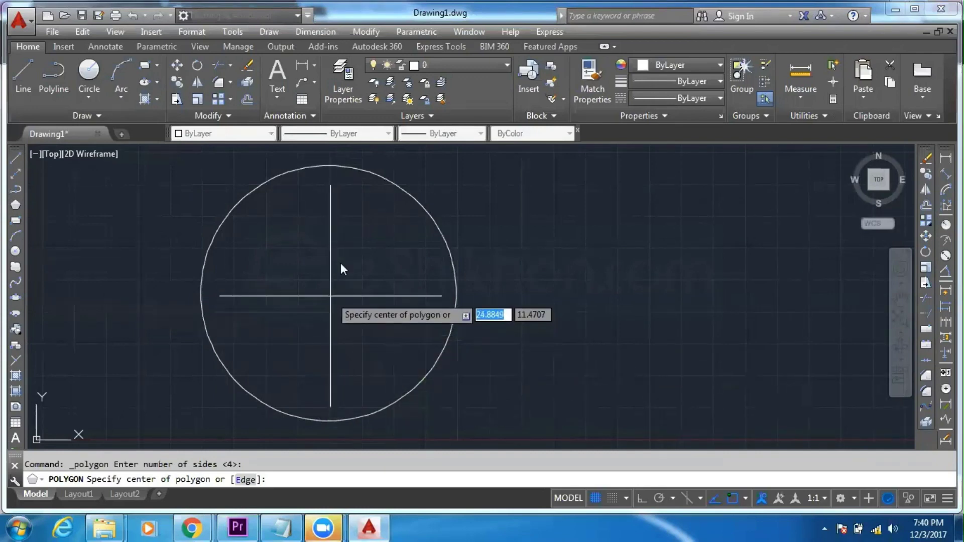
click(329, 296)
click(383, 333)
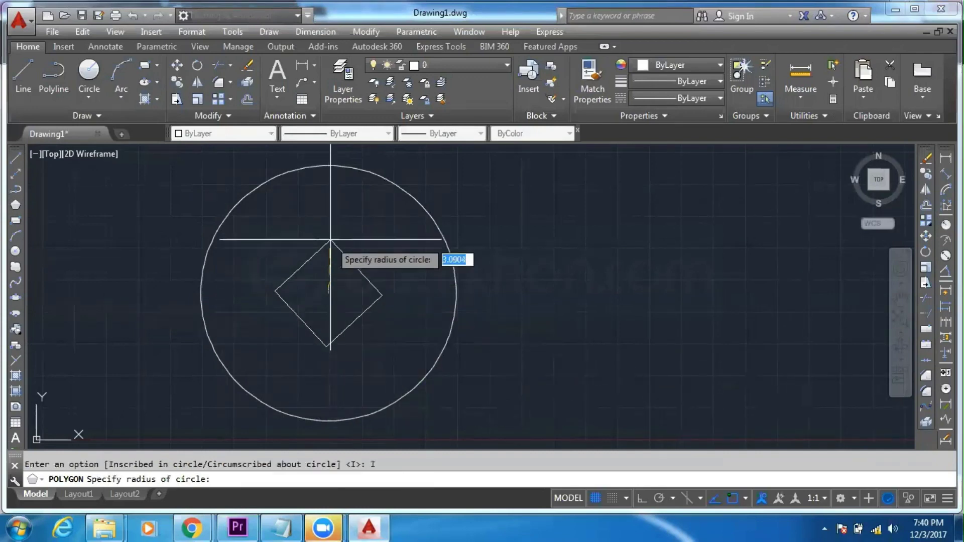
text(10)
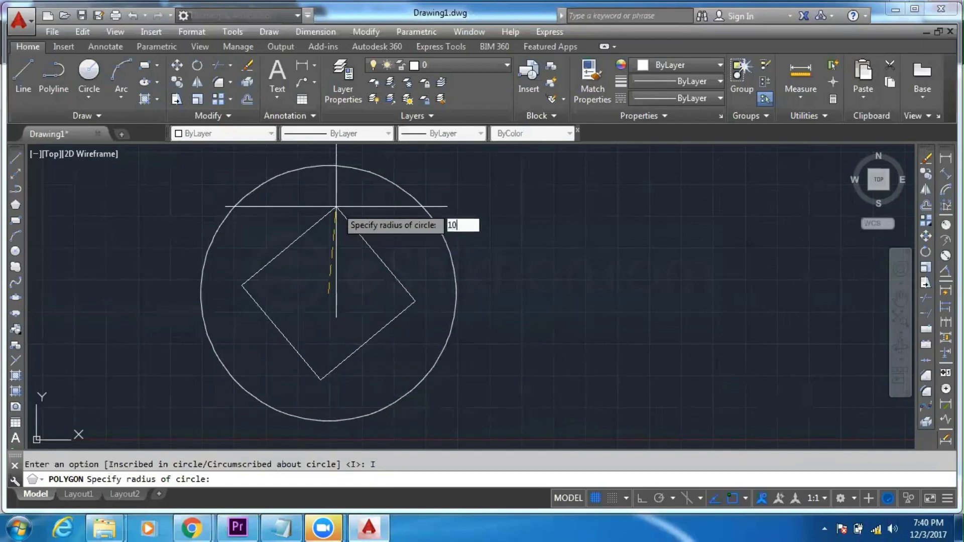
key(Return)
key(Escape)
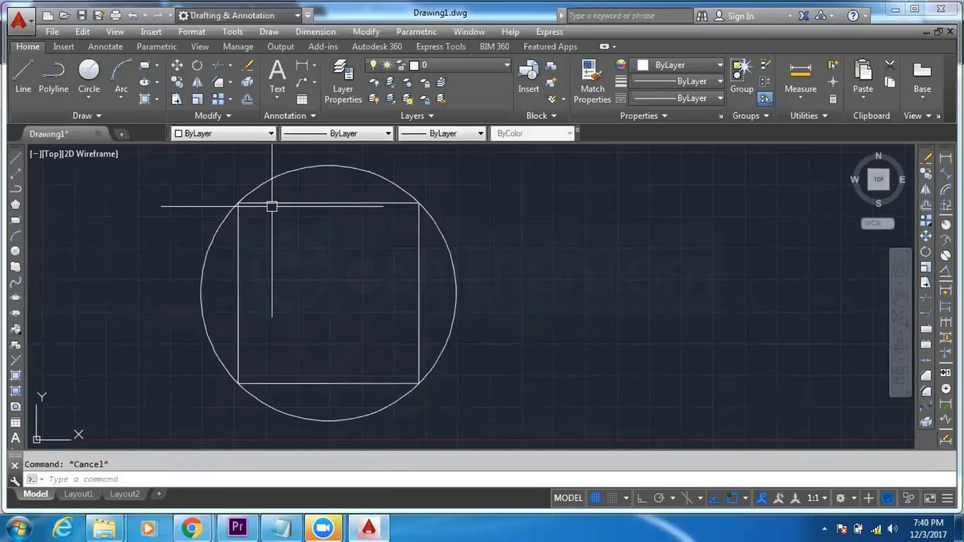
Erase the circle together with the square inside it.
click(278, 206)
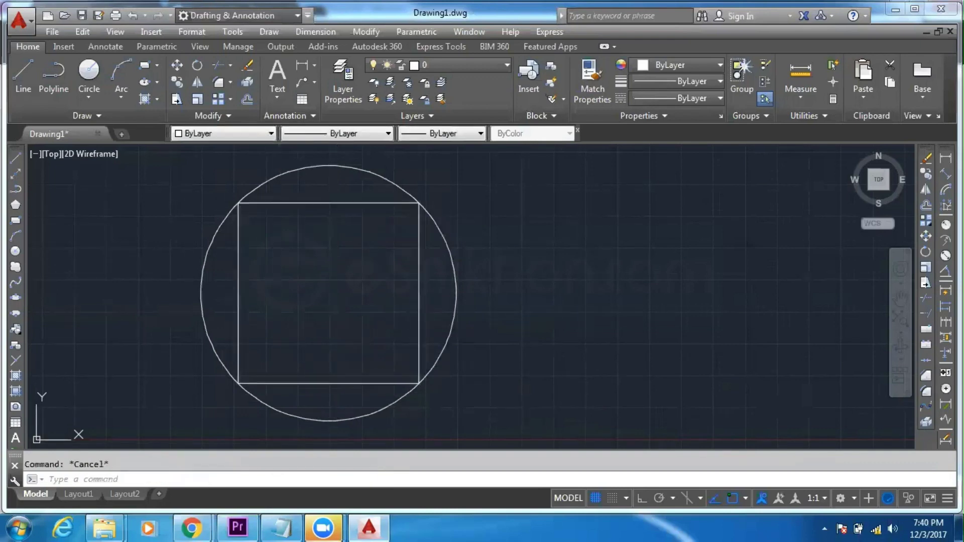
click(472, 216)
click(369, 274)
key(Delete)
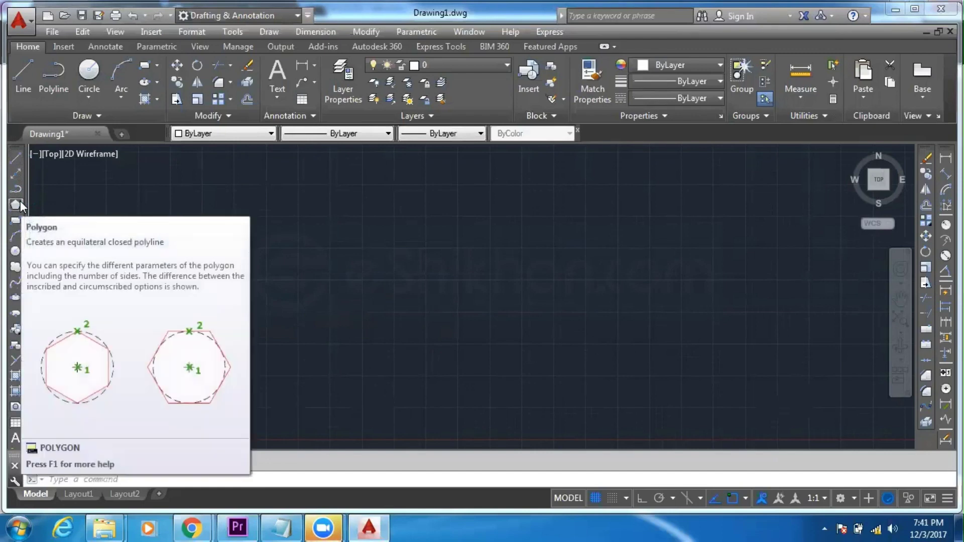
Draw a 5-sided polygon inscribed in a circle of about 8.1 radius in the left half of the drawing area.
click(20, 204)
click(13, 206)
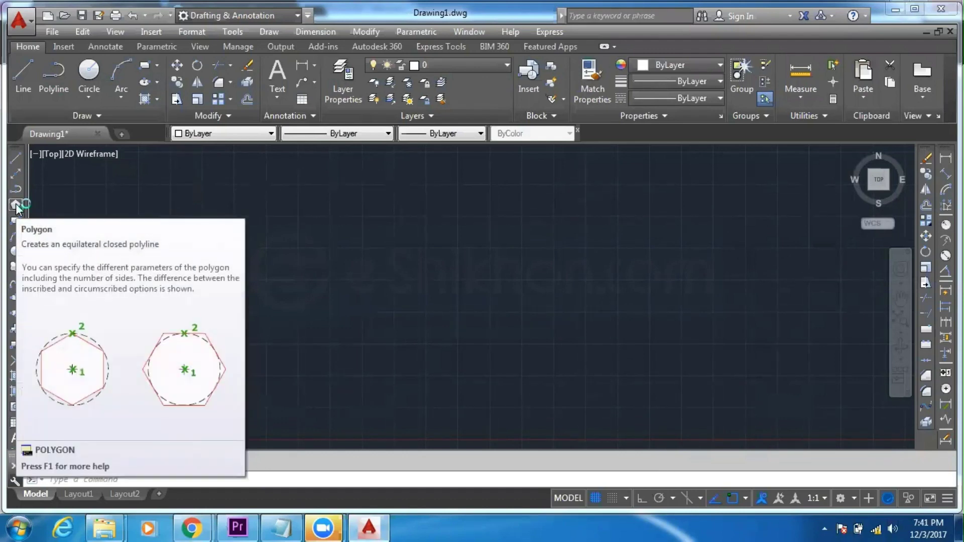
click(15, 205)
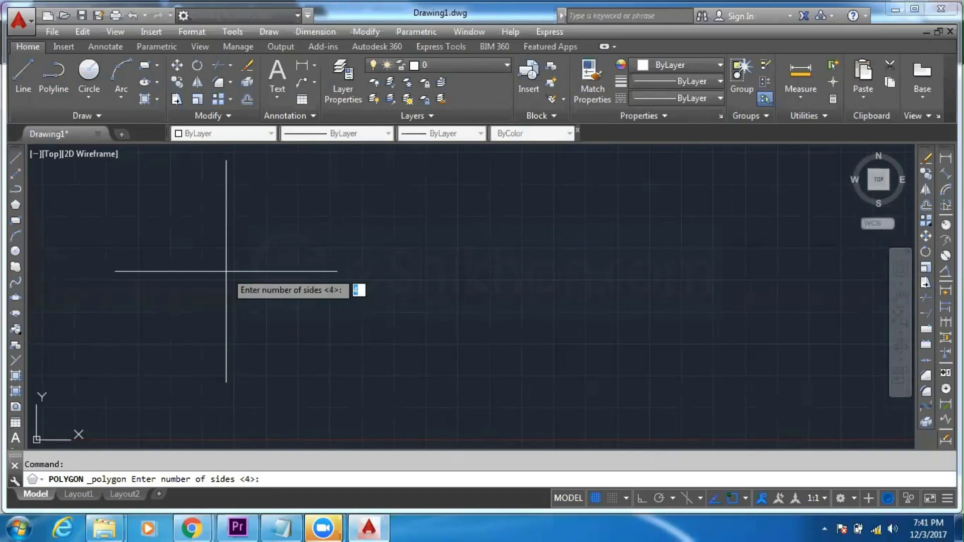
text(5)
key(Return)
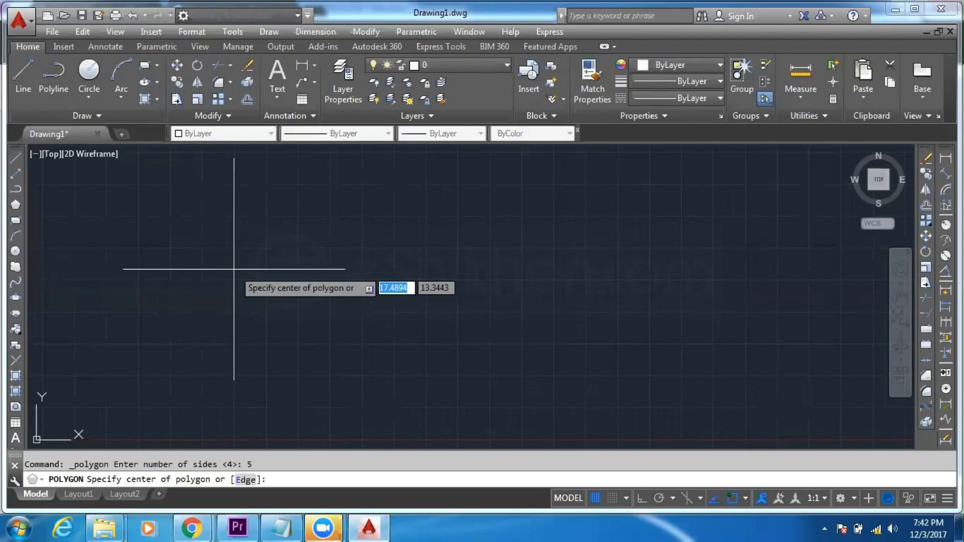
click(304, 292)
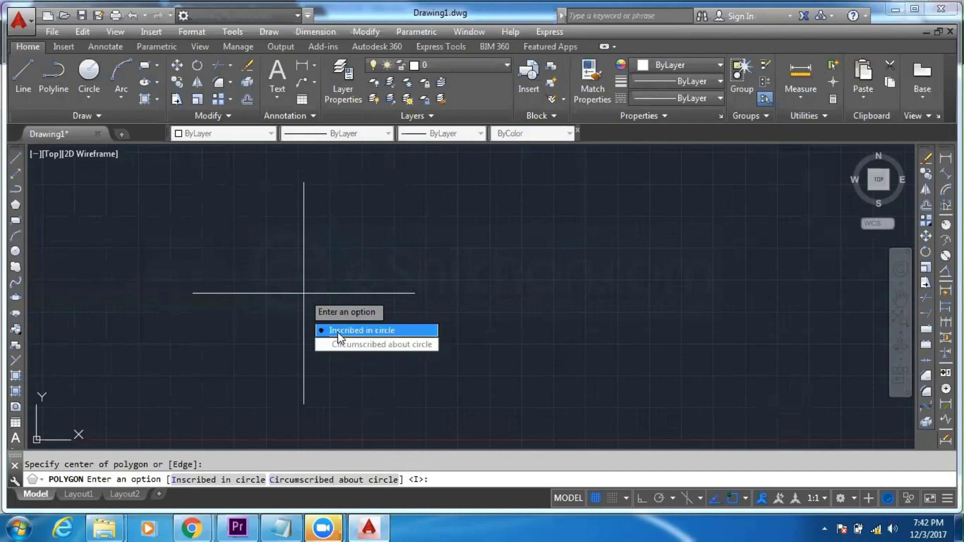
click(360, 330)
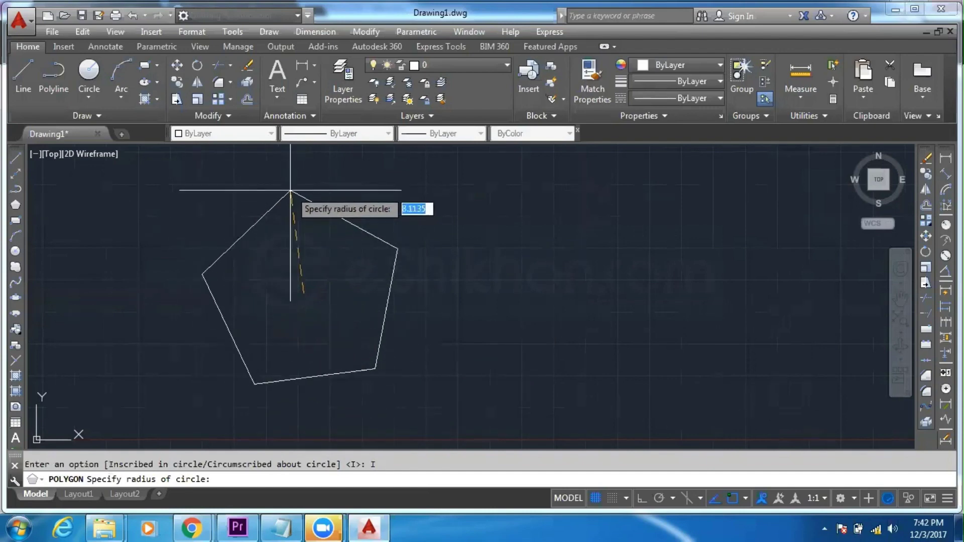
click(290, 191)
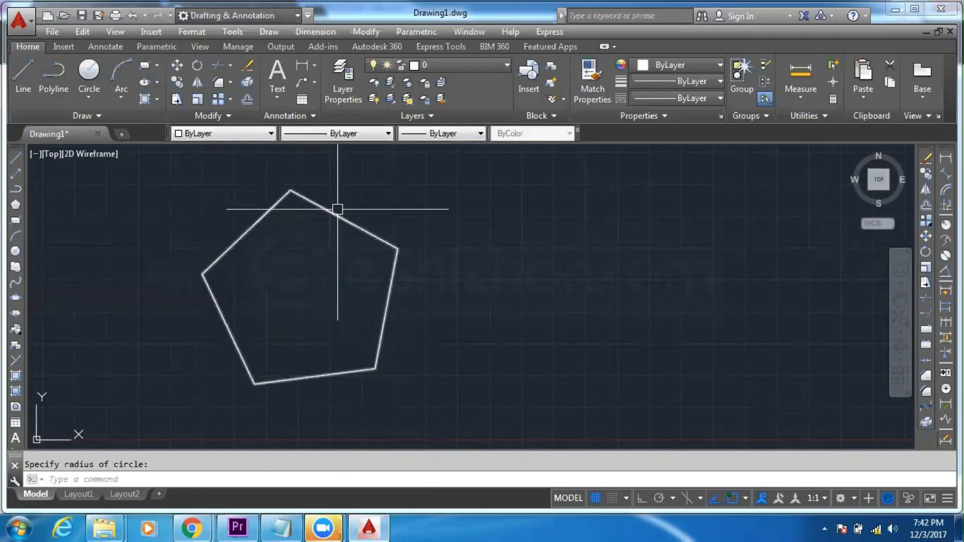
Turn off the grid display and draw a circle of radius 5 to the right of the pentagon.
middle_drag(364, 256, 233, 252)
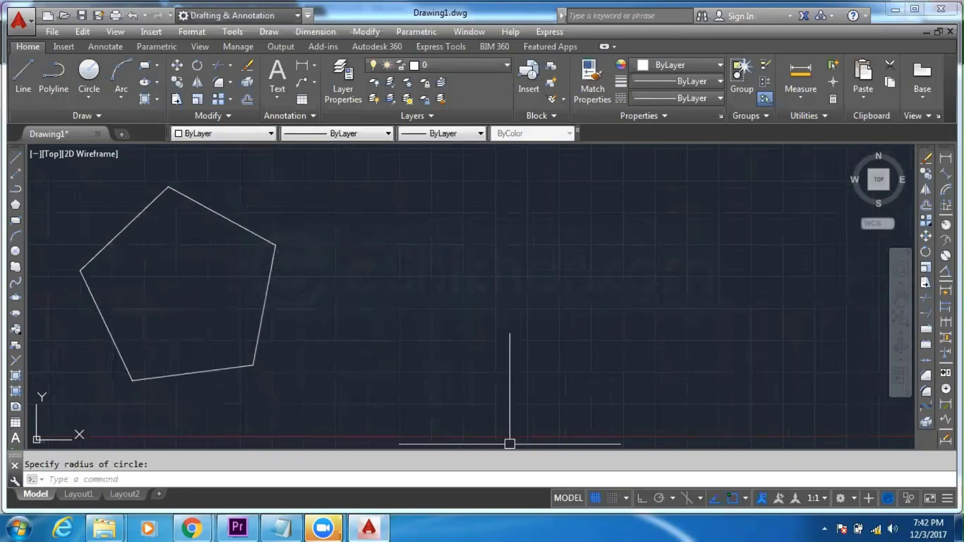
click(595, 497)
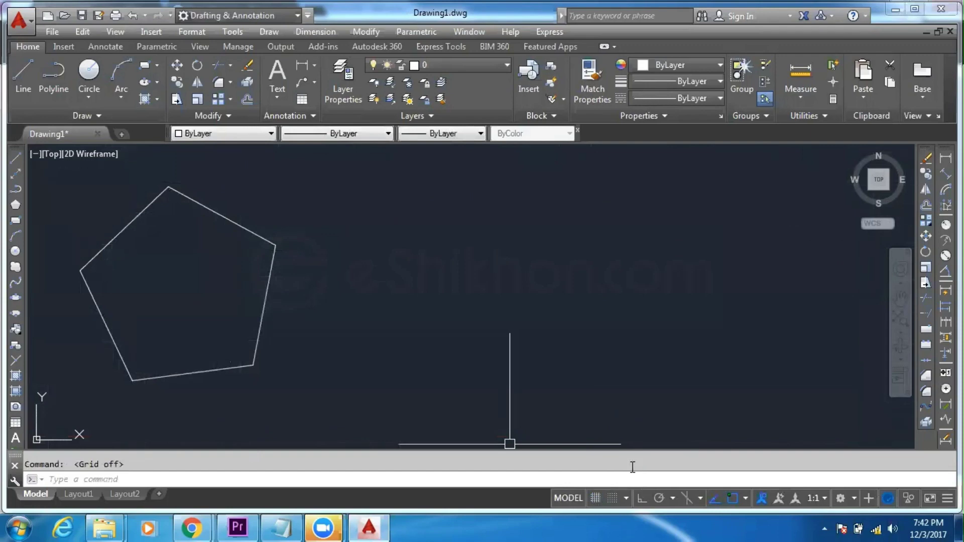
click(16, 251)
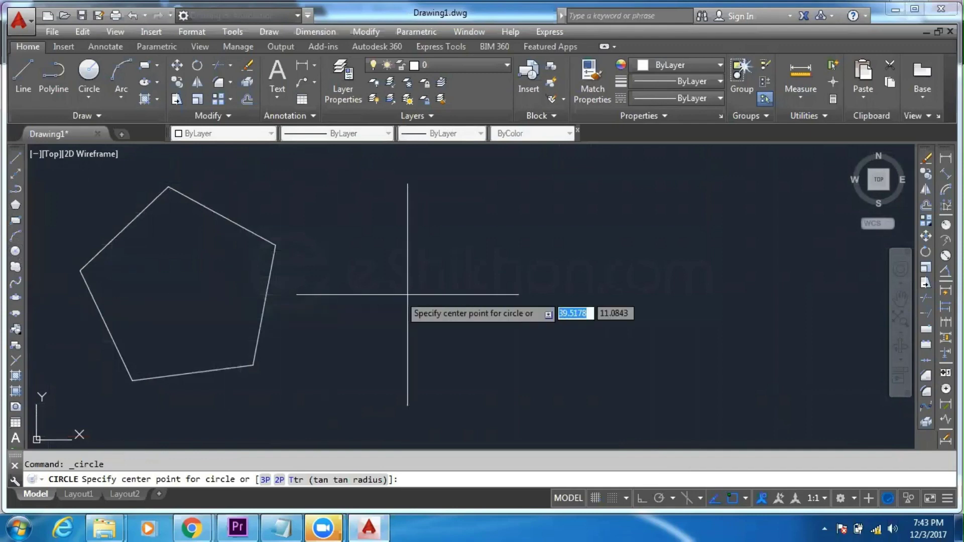
click(440, 299)
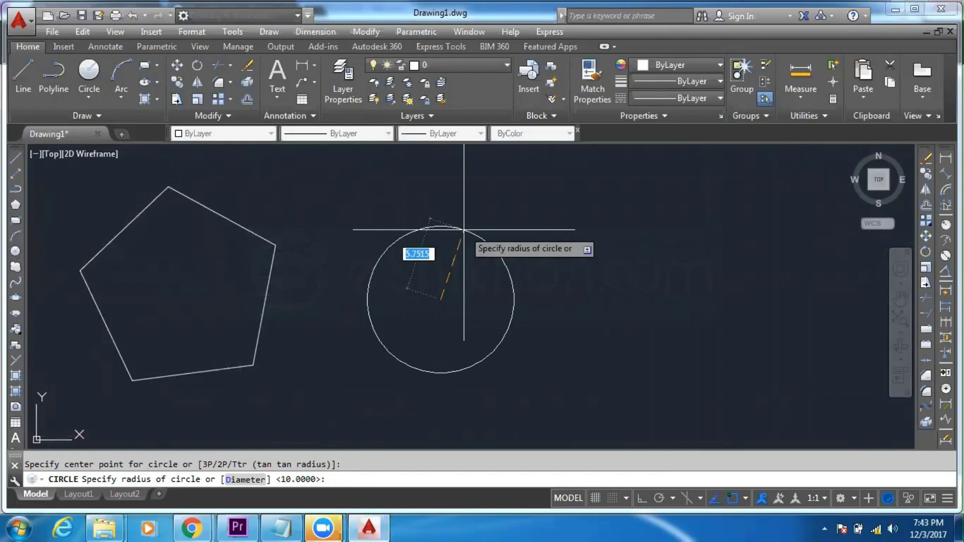
text(5)
key(Return)
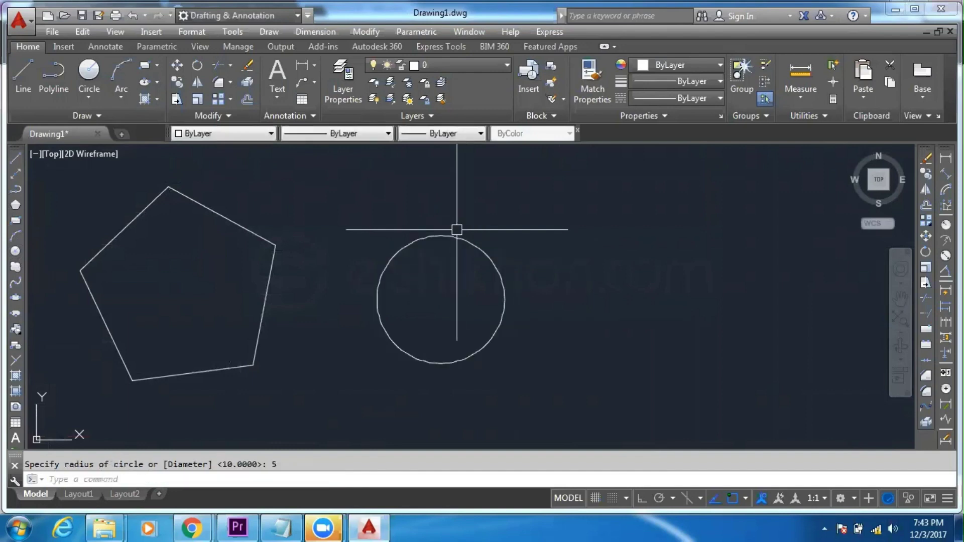
Draw a 5-sided polygon centred on the radius 5 circle, inscribed in circle, with a radius of 5.
middle_drag(448, 323, 367, 329)
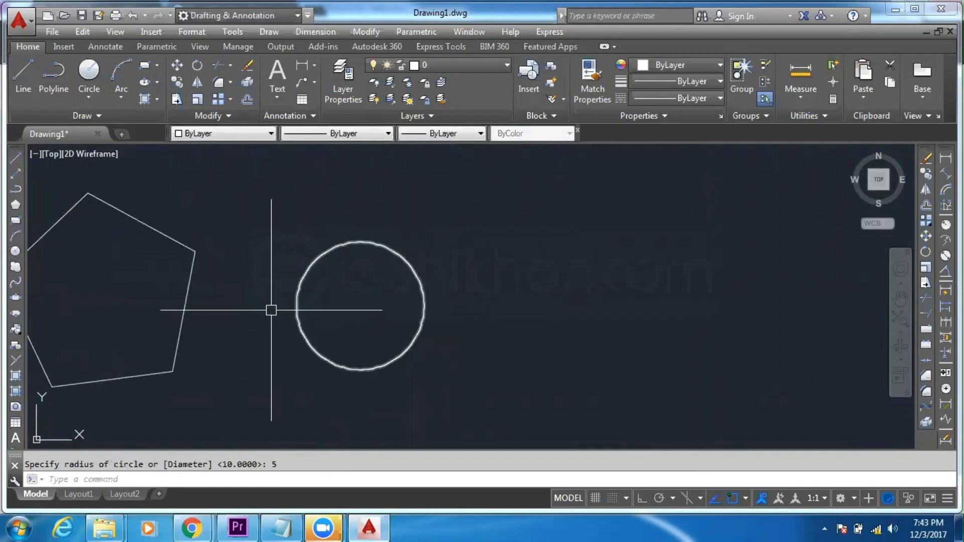
click(16, 205)
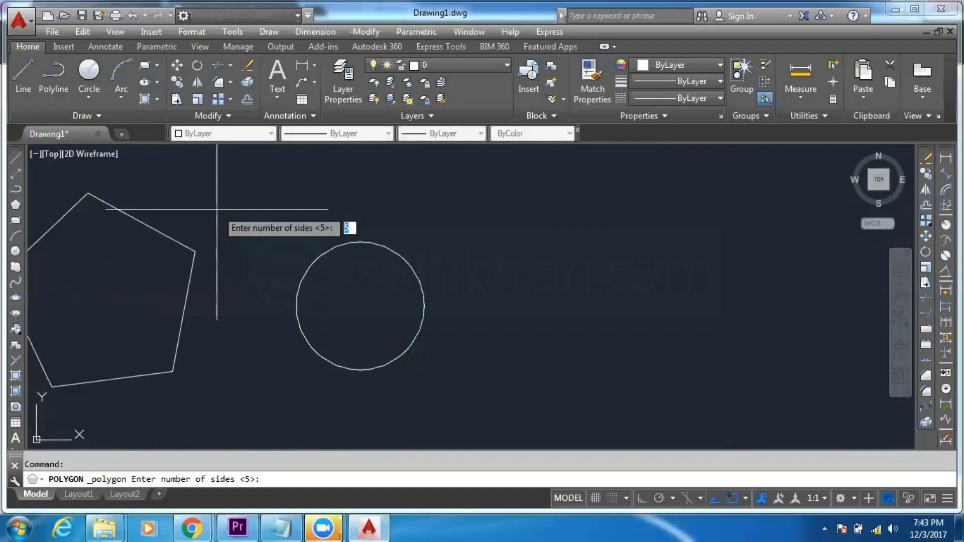
text(5)
key(Return)
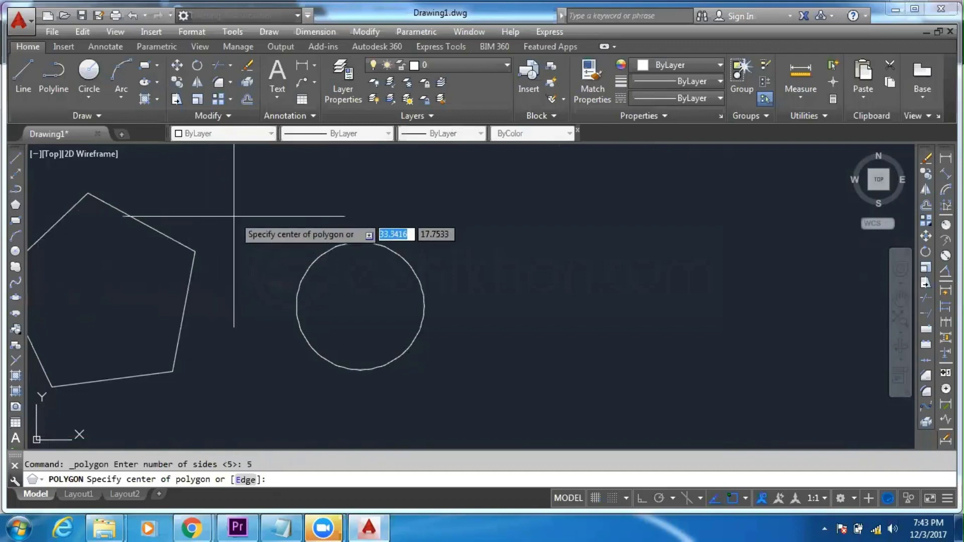
click(363, 307)
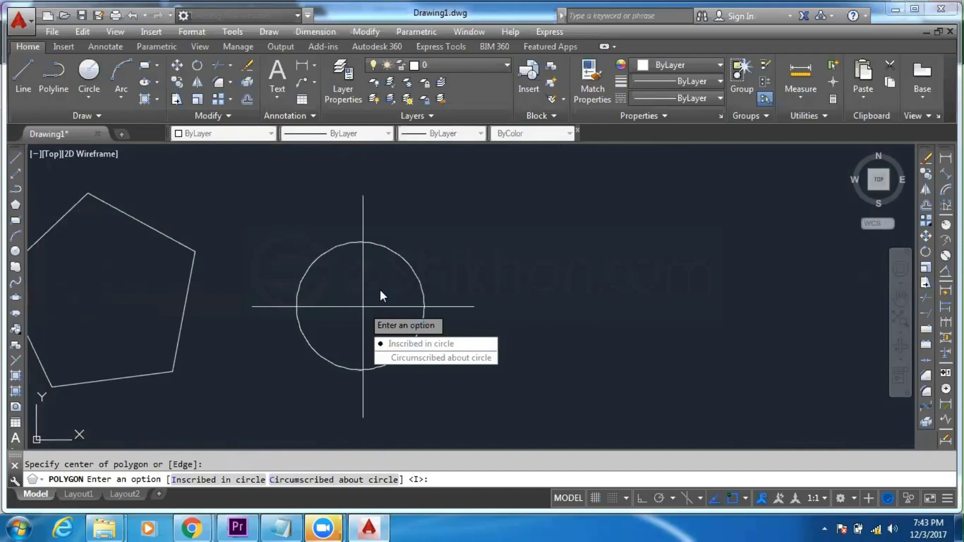
click(444, 344)
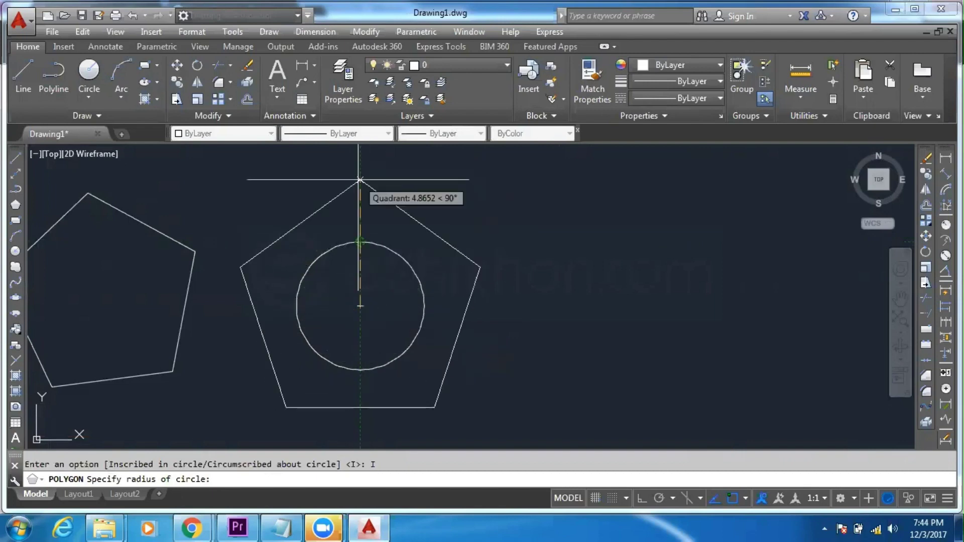
text(5)
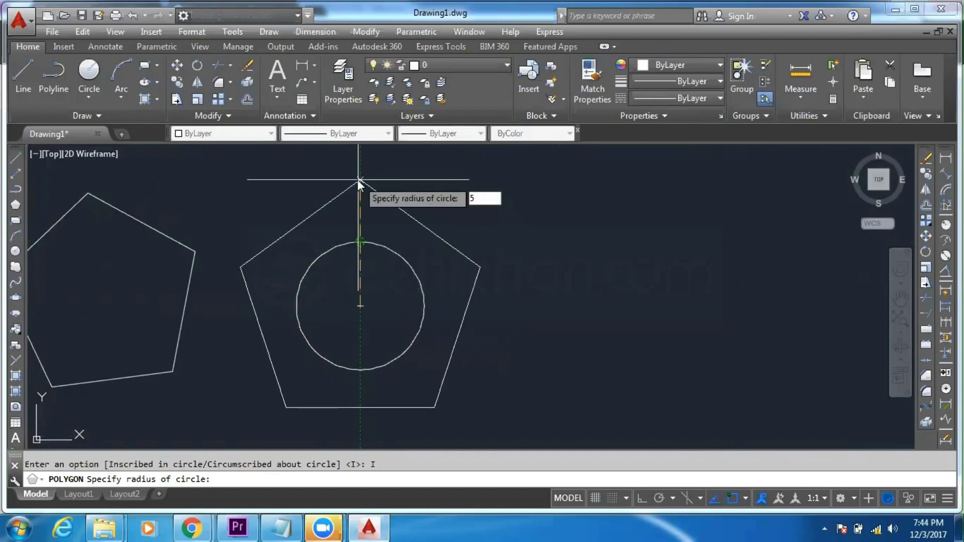
key(Return)
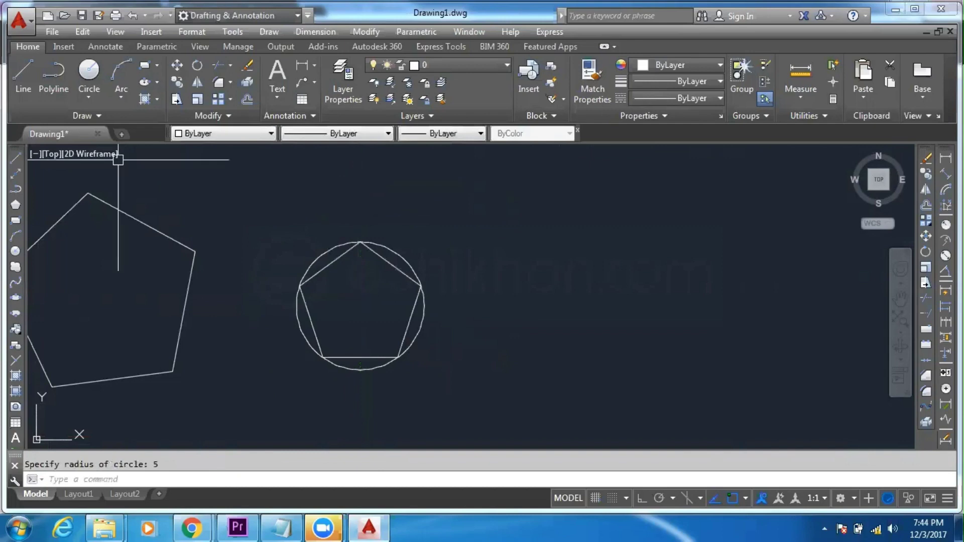
Examine up close where the inscribed pentagon's corners meet the circle, at the side and top vertices.
scroll(316, 281, up, 5)
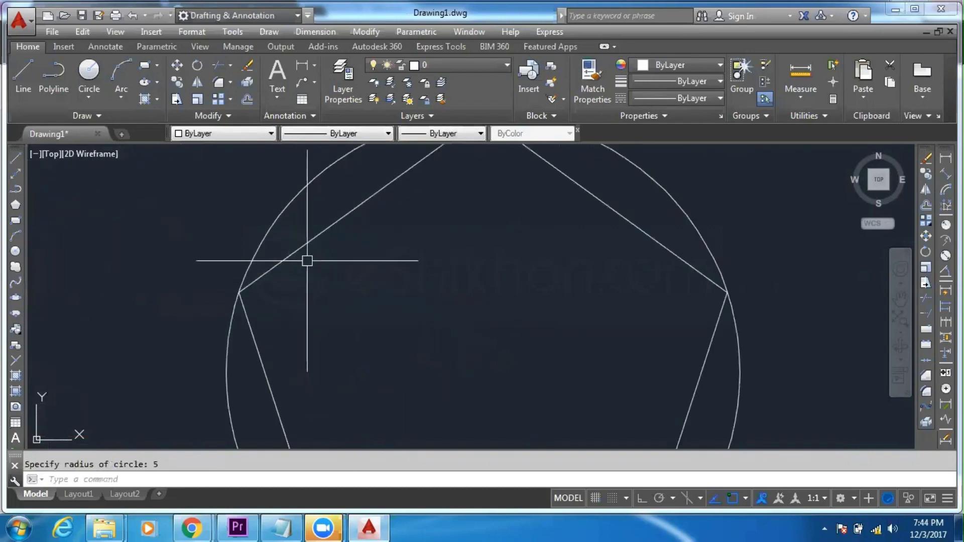
scroll(361, 259, down, 3)
middle_drag(362, 260, 282, 225)
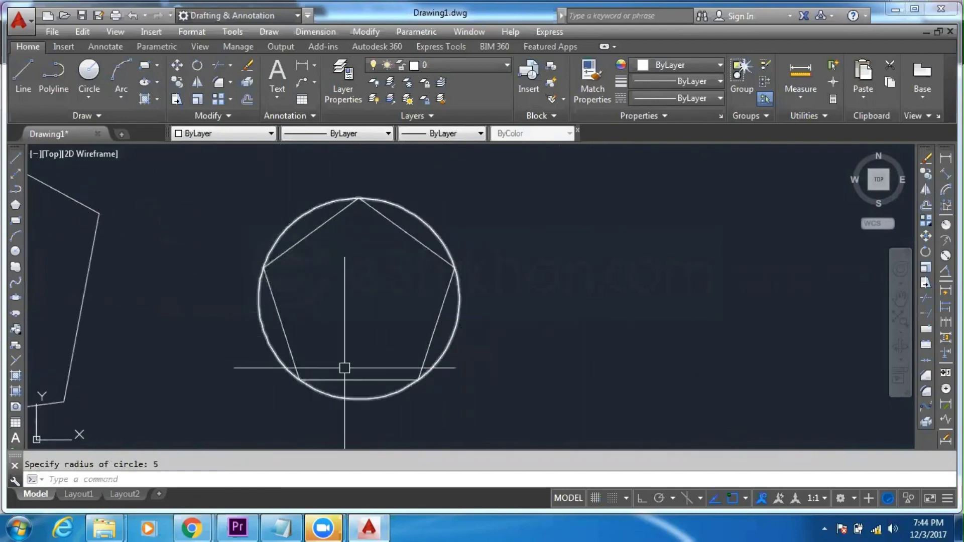
scroll(261, 271, up, 5)
middle_drag(262, 256, 318, 258)
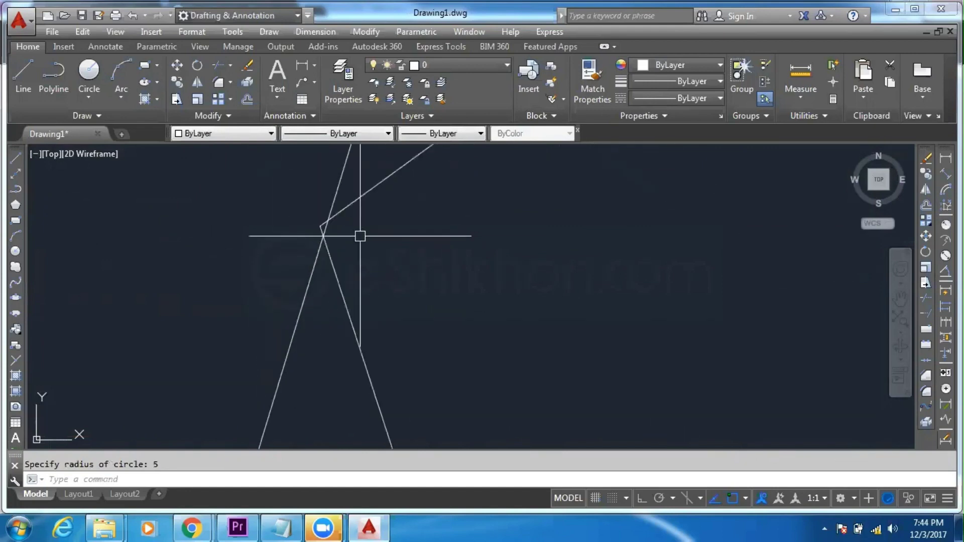
scroll(309, 242, down, 5)
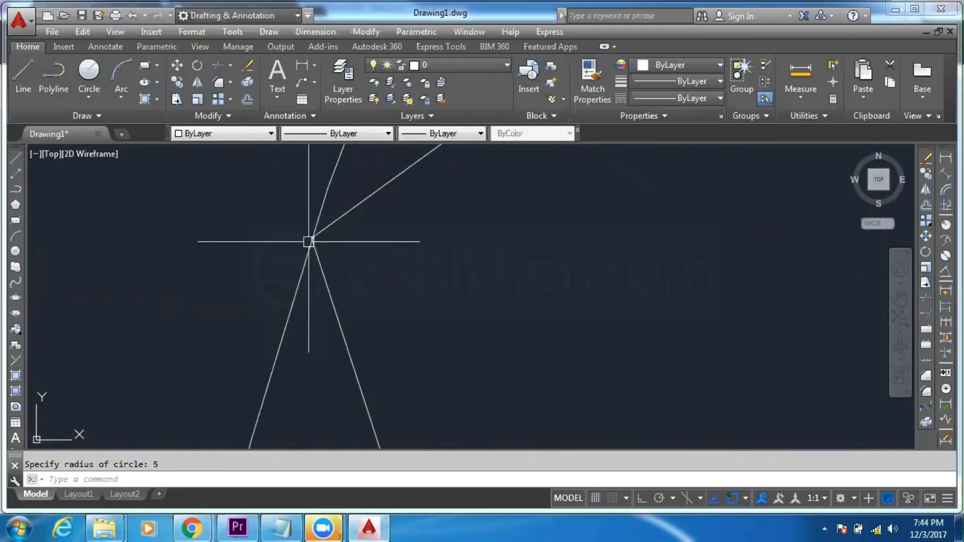
middle_drag(335, 227, 427, 184)
scroll(435, 182, down, 5)
middle_drag(493, 197, 162, 352)
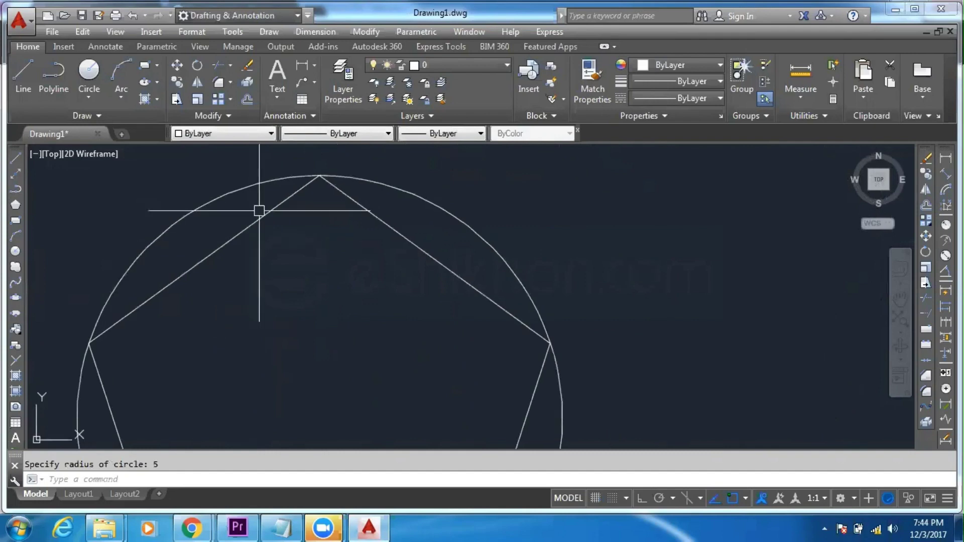
scroll(317, 174, up, 5)
scroll(254, 194, up, 5)
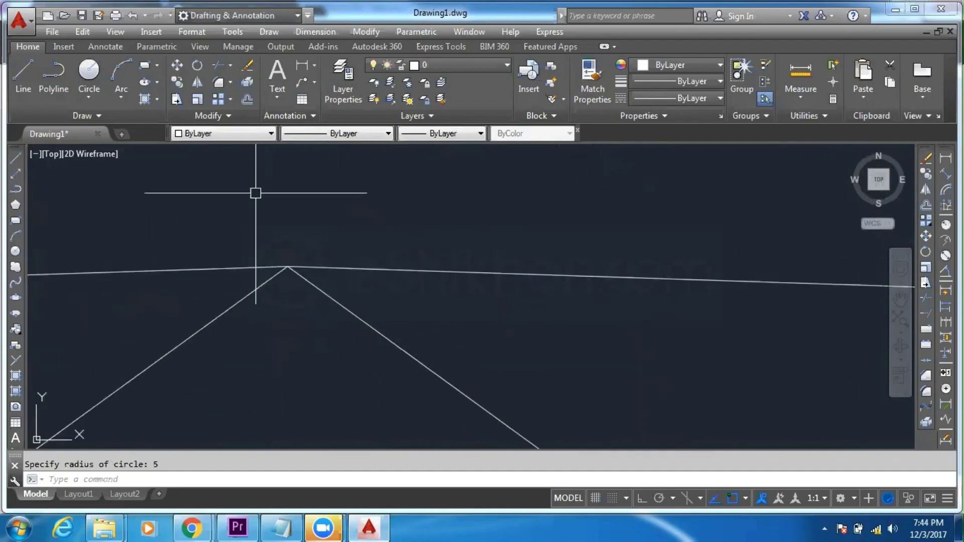
scroll(271, 267, up, 5)
scroll(331, 272, up, 5)
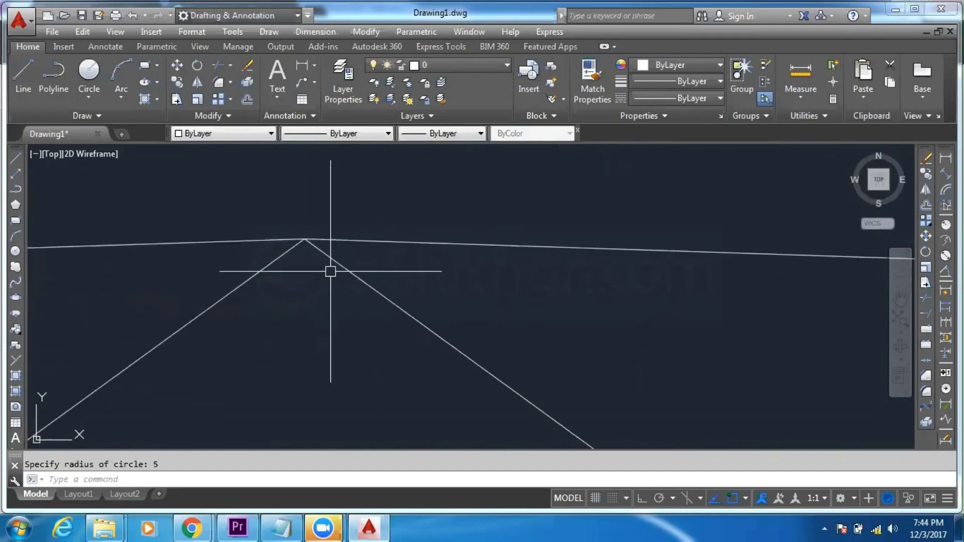
scroll(322, 271, down, 10)
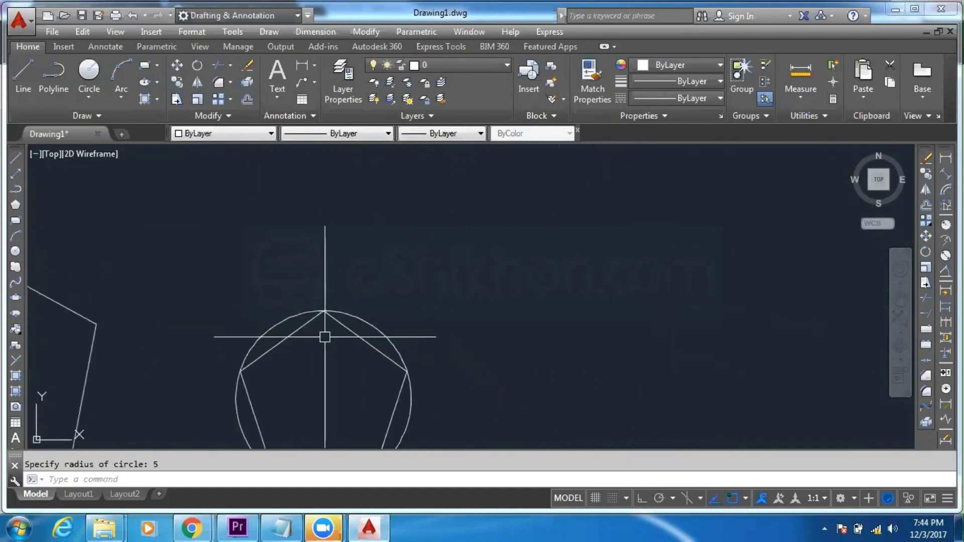
middle_drag(307, 335, 301, 232)
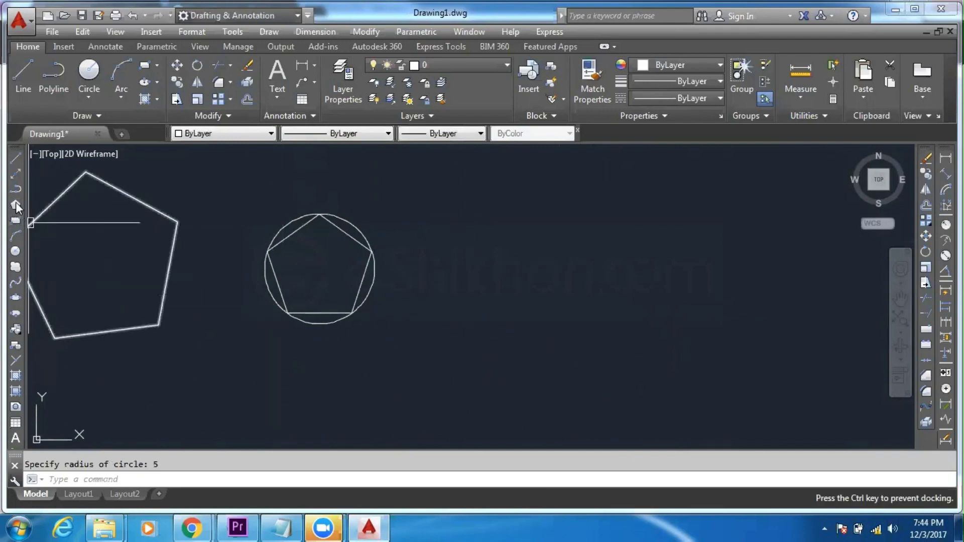
Draw a 5-sided polygon from the same circle centre, circumscribed about circle, with a radius of 5.
click(15, 205)
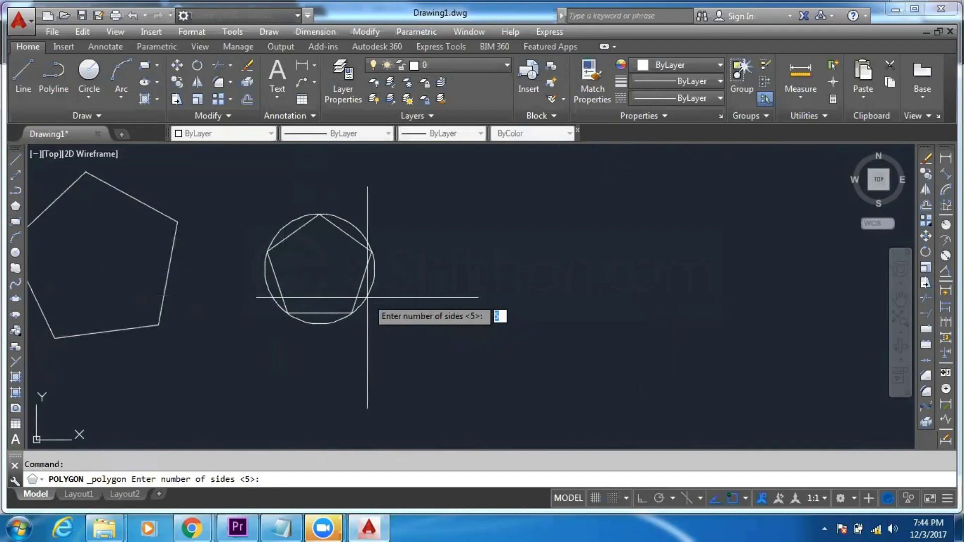
key(Return)
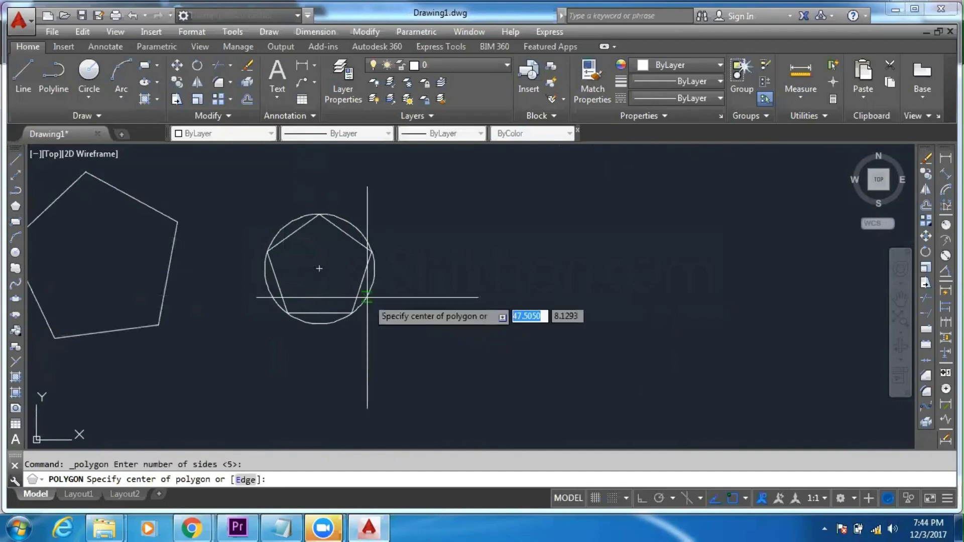
click(319, 268)
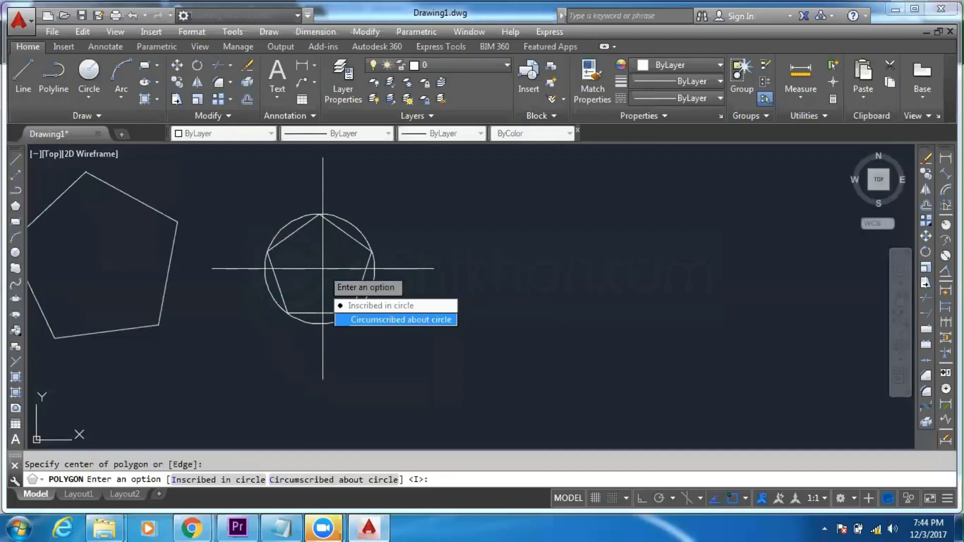
click(390, 320)
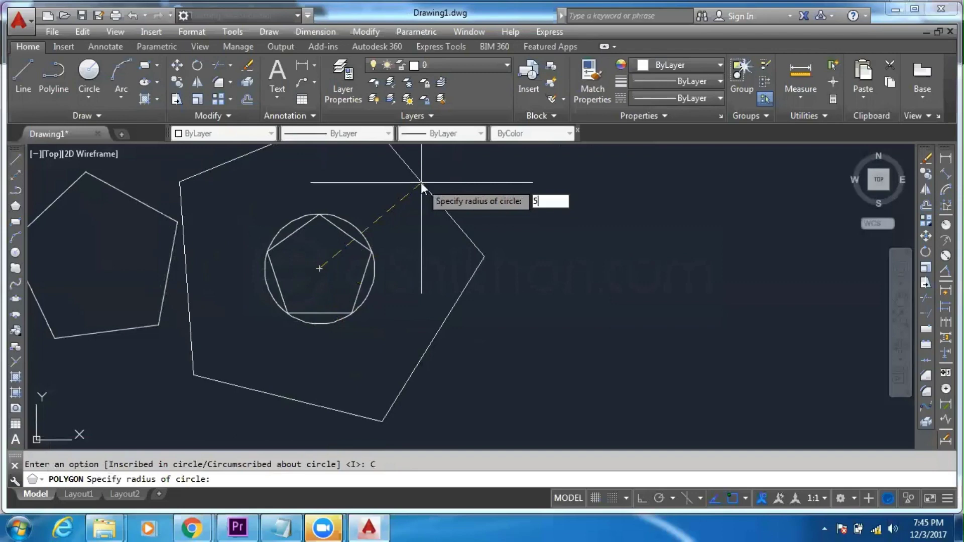
key(Return)
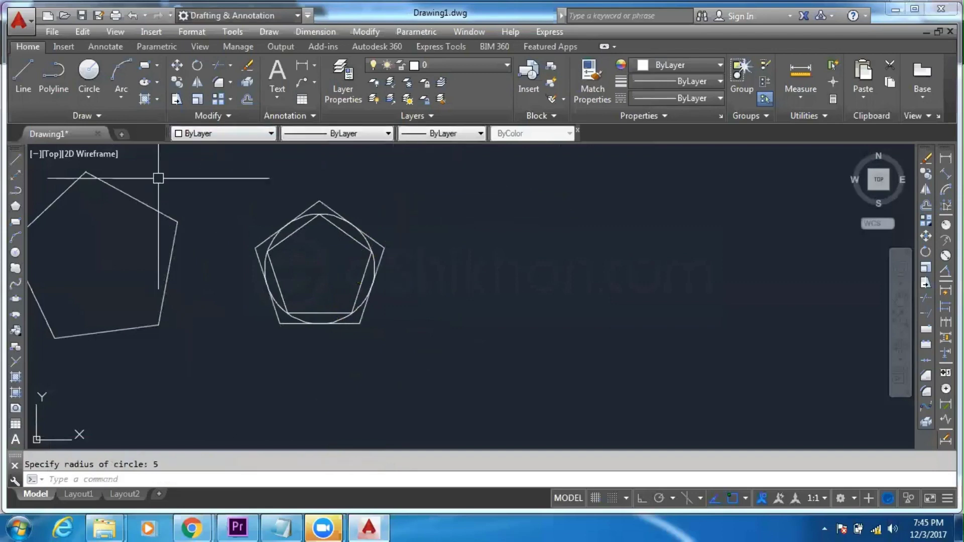
Examine how the outer pentagon's sides touch the circle compared with the inner pentagon's corners.
scroll(272, 219, up, 4)
scroll(258, 280, down, 3)
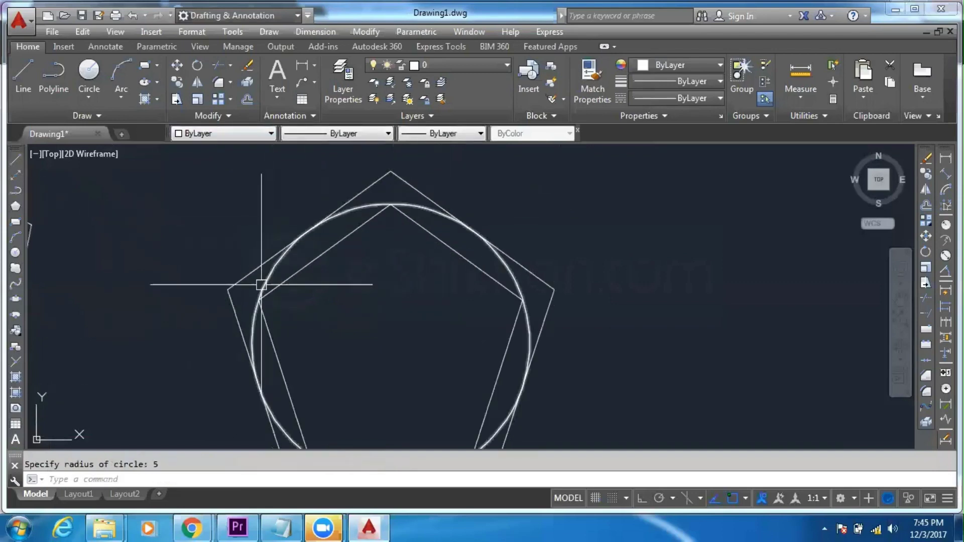
scroll(420, 295, up, 4)
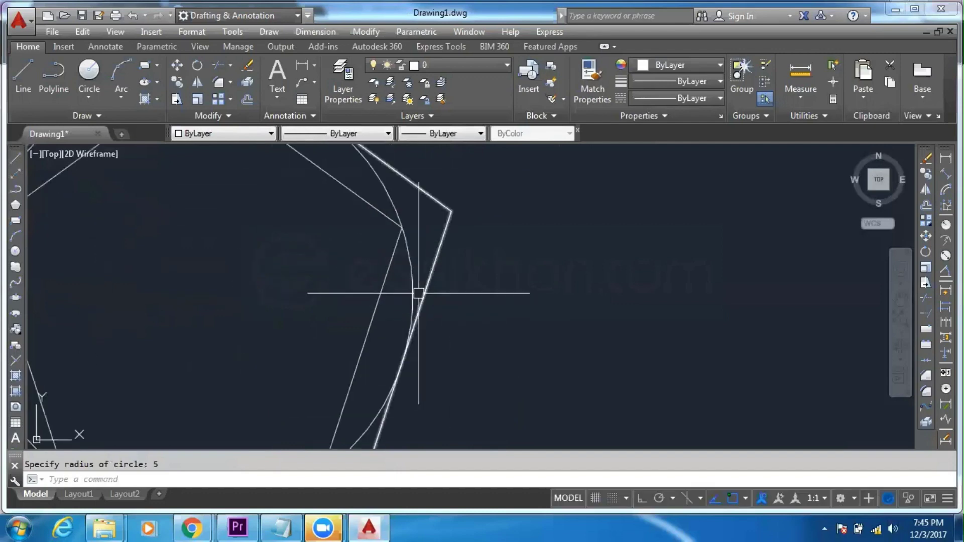
scroll(445, 223, down, 1)
scroll(446, 223, down, 2)
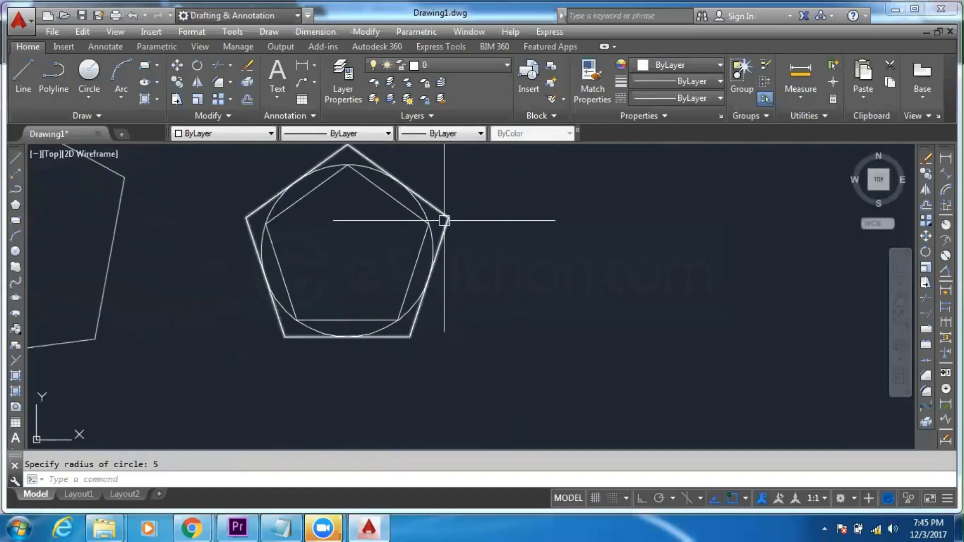
middle_drag(283, 226, 276, 258)
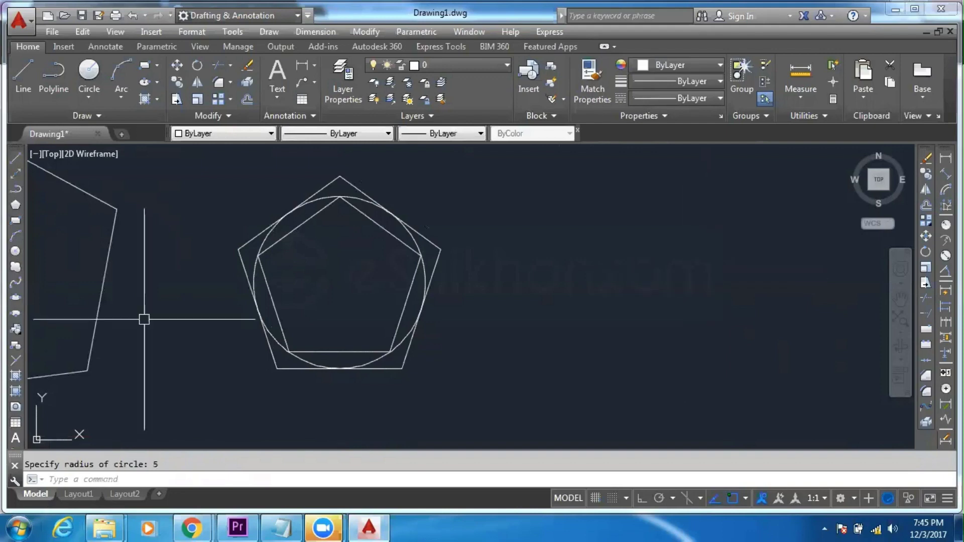
middle_drag(239, 223, 191, 228)
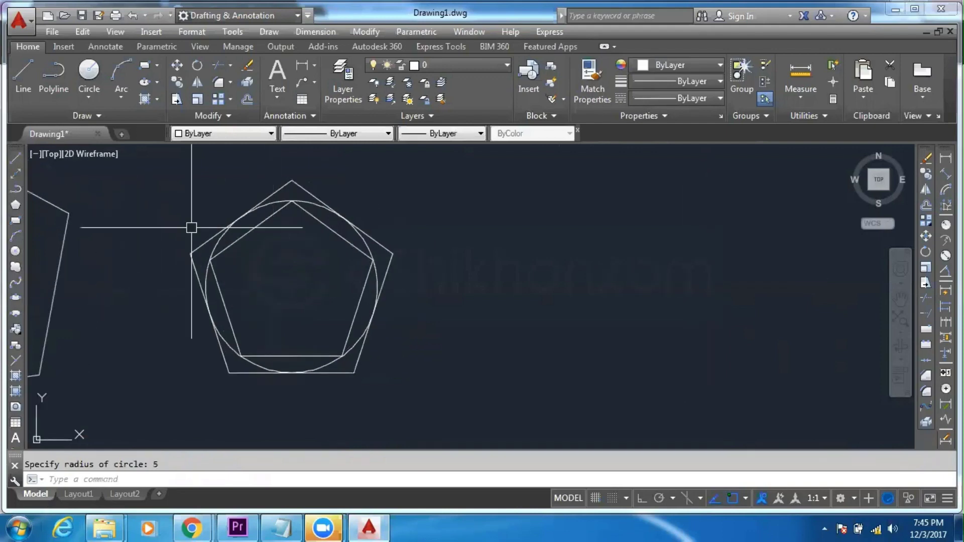
Draw a circle of radius 10 in the empty area to the right of the nested pentagons.
click(16, 205)
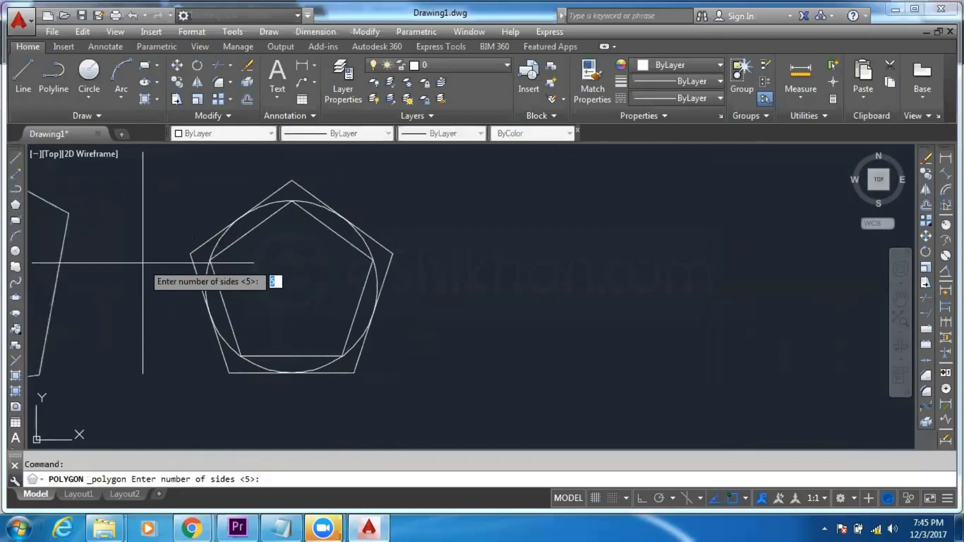
key(Escape)
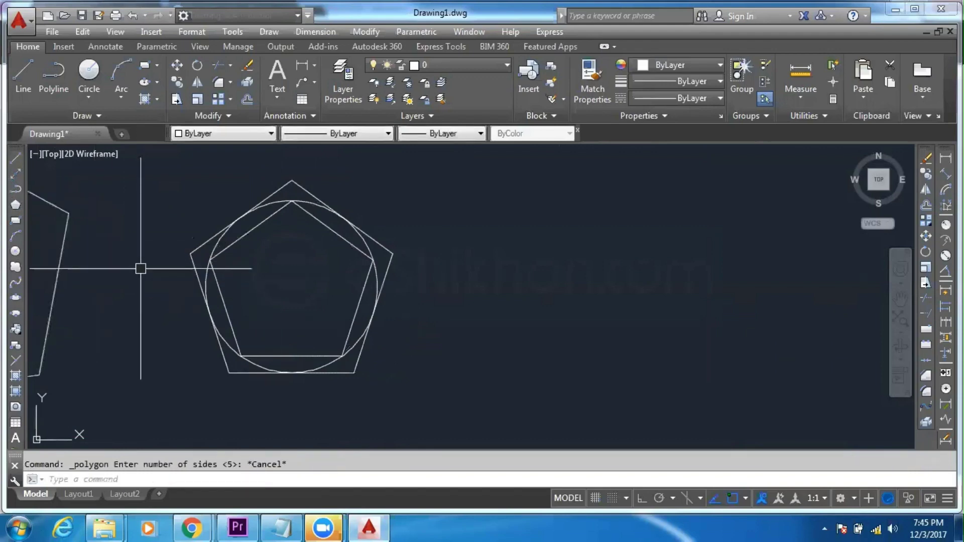
click(15, 251)
click(590, 295)
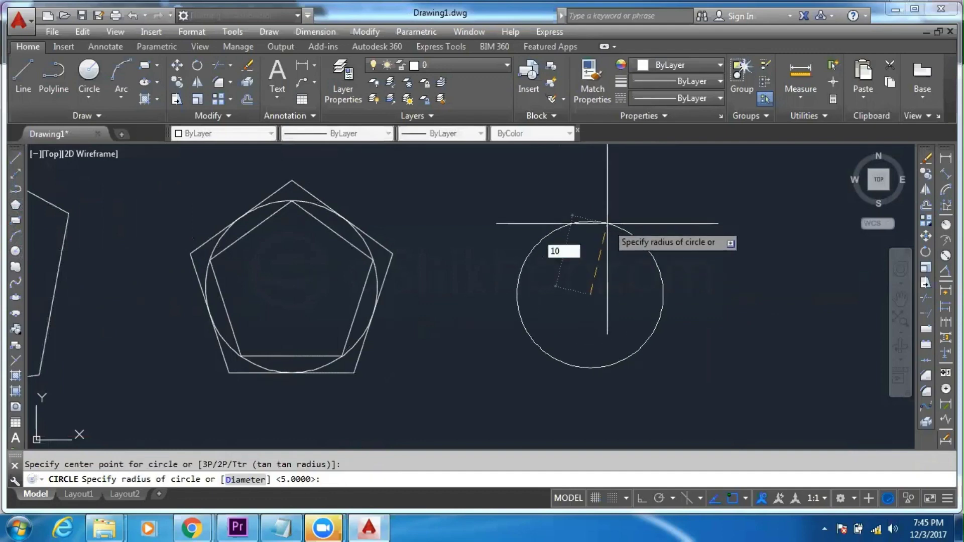
key(Return)
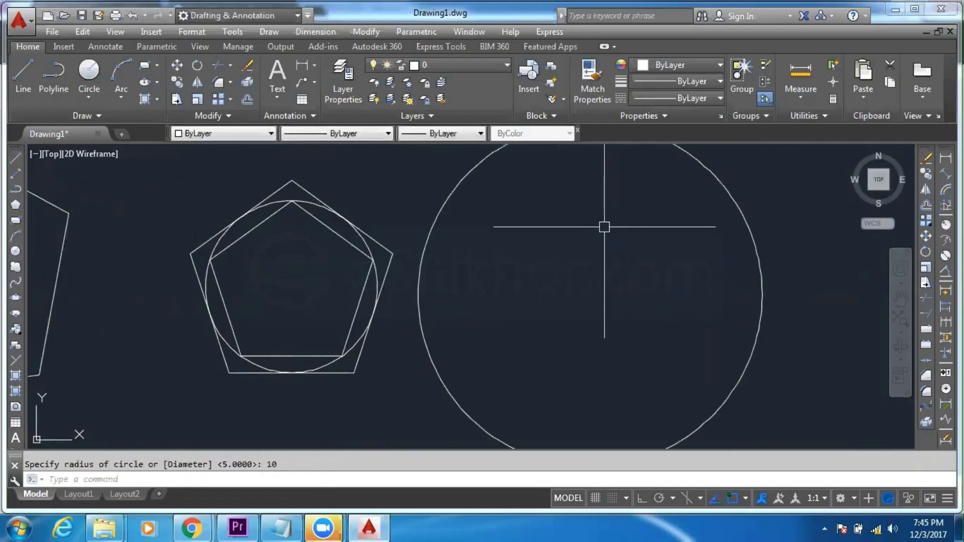
Draw a 10-sided polygon centred on the large circle, inscribed in circle, with a radius of 10.
scroll(604, 226, down, 2)
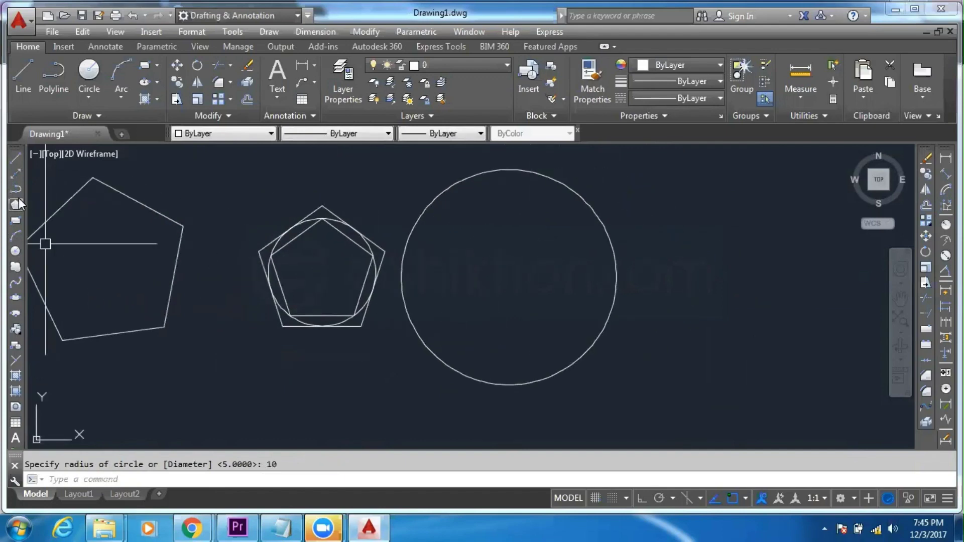
click(15, 205)
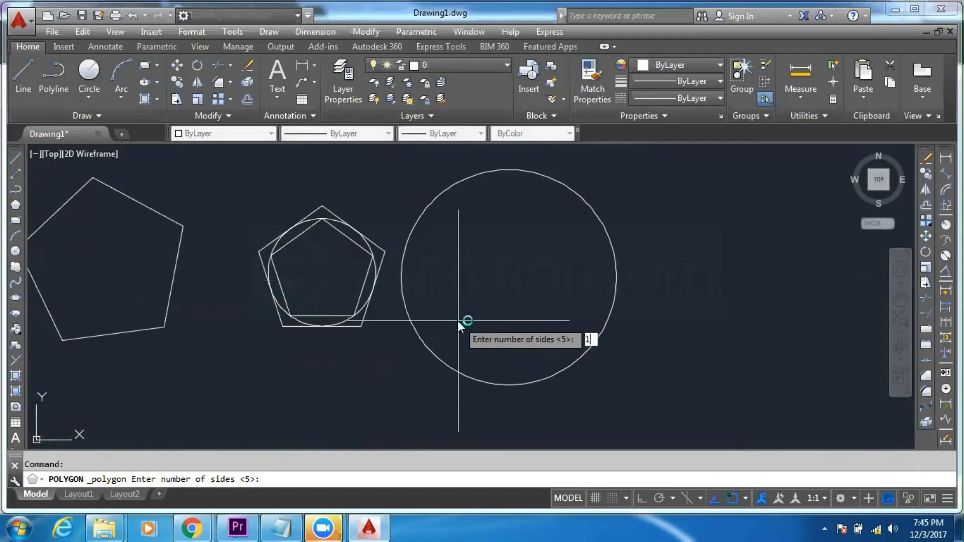
text(10)
key(Return)
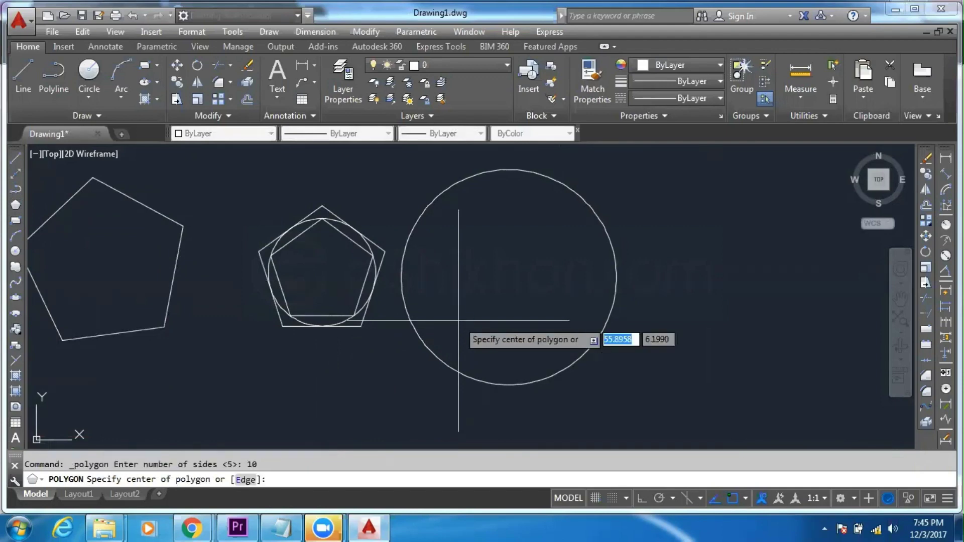
click(508, 276)
click(552, 312)
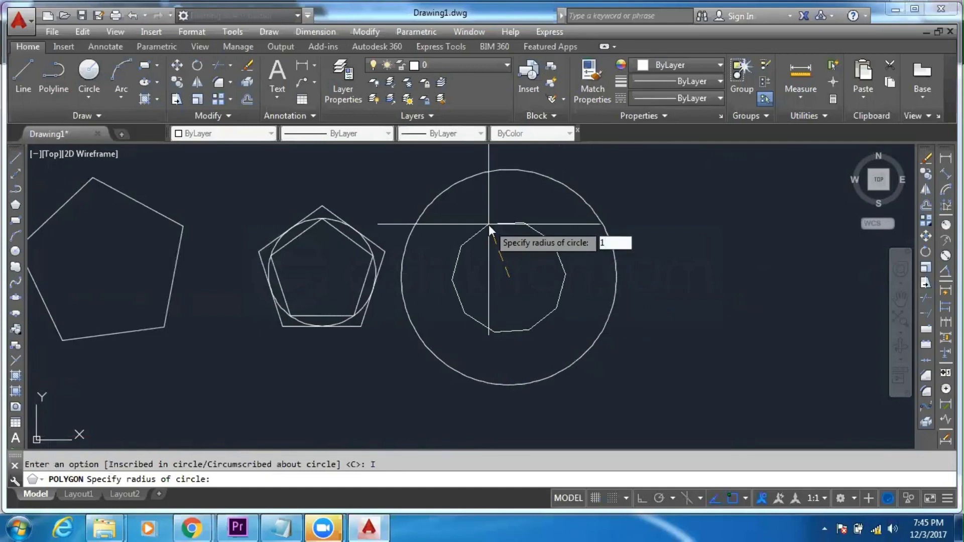
key(Return)
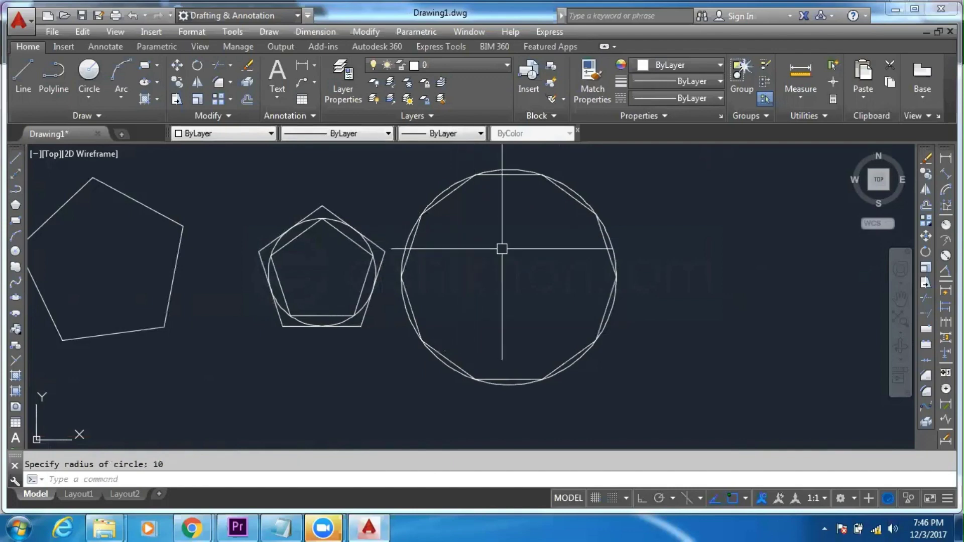
Examine how the corners of the inscribed 10-sided polygon meet the large circle, compared with the nested pentagons.
scroll(549, 161, up, 5)
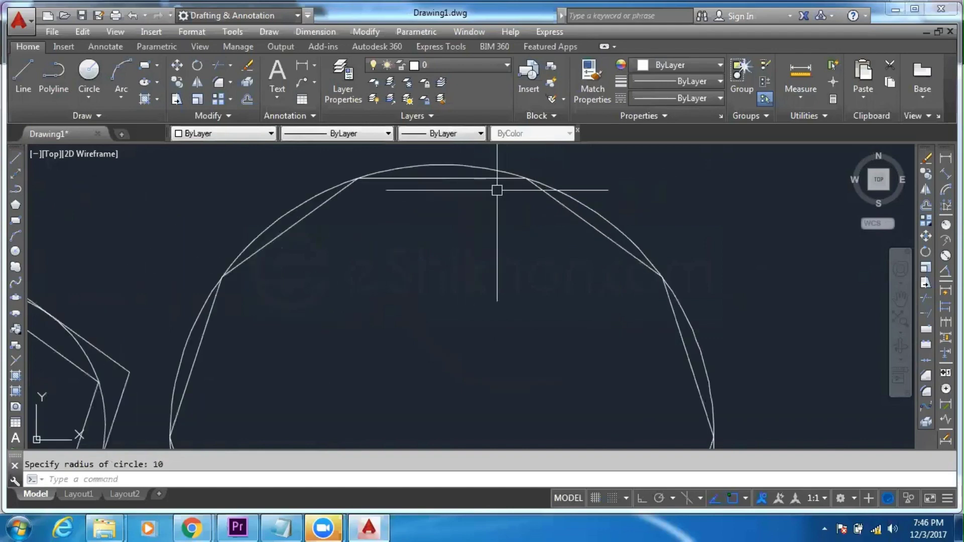
scroll(497, 189, down, 5)
middle_drag(544, 224, 491, 226)
scroll(427, 191, up, 4)
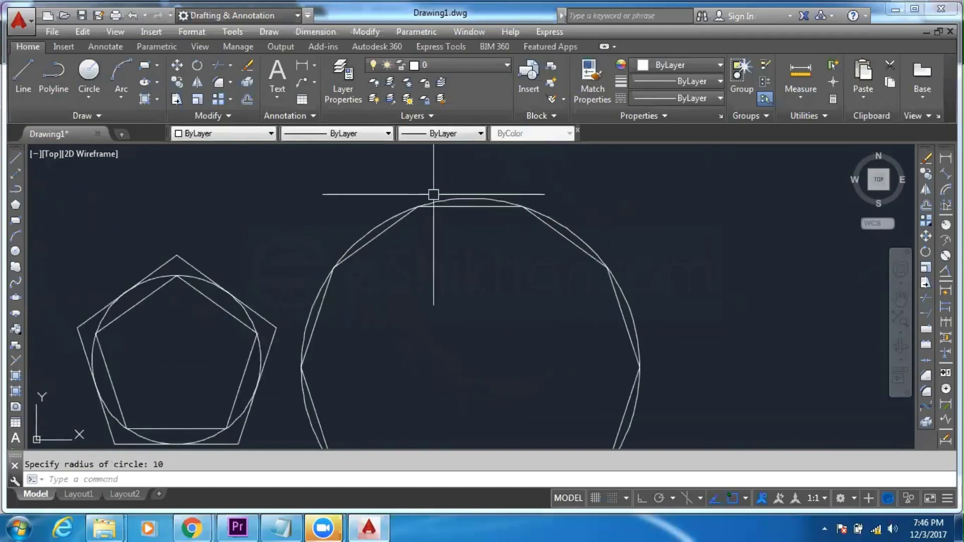
scroll(419, 216, up, 5)
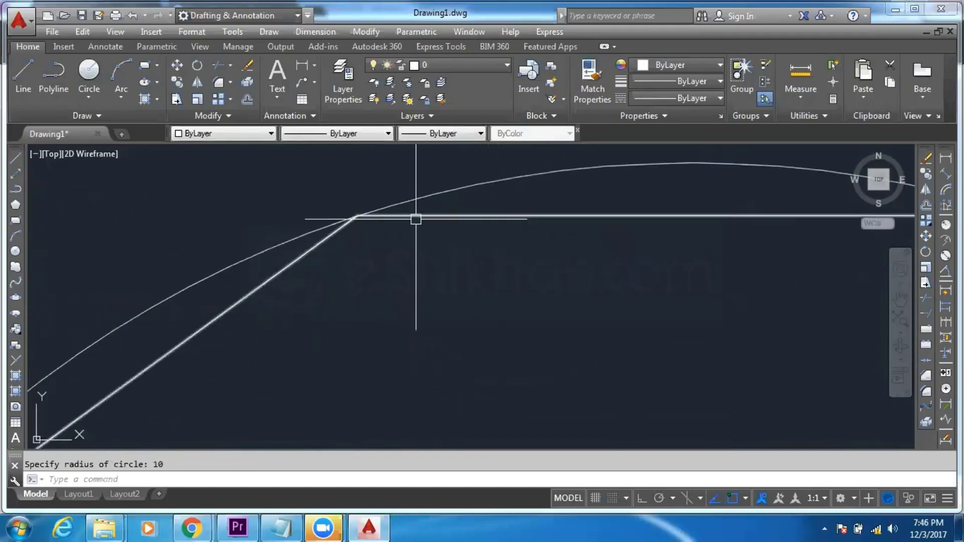
scroll(376, 232, down, 4)
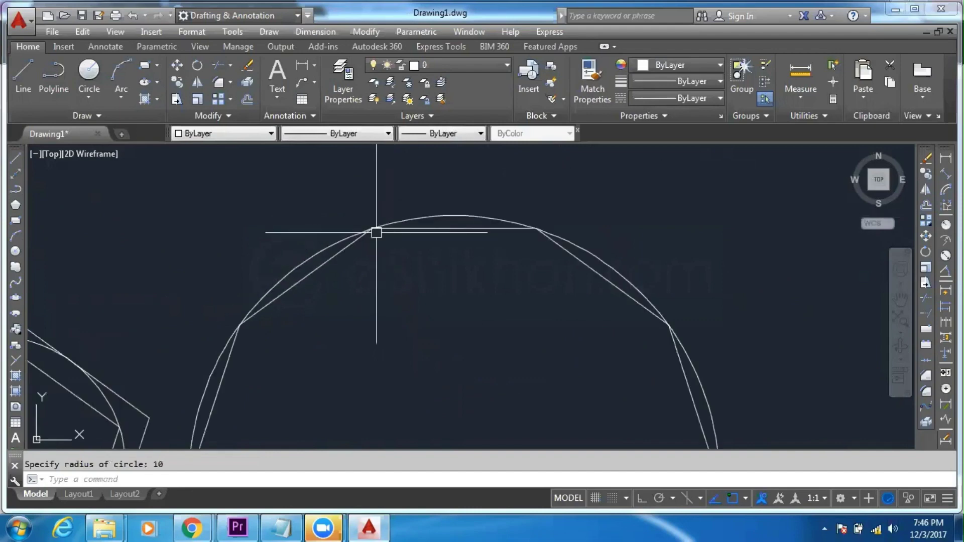
scroll(384, 248, down, 5)
middle_drag(427, 284, 432, 219)
scroll(383, 224, up, 4)
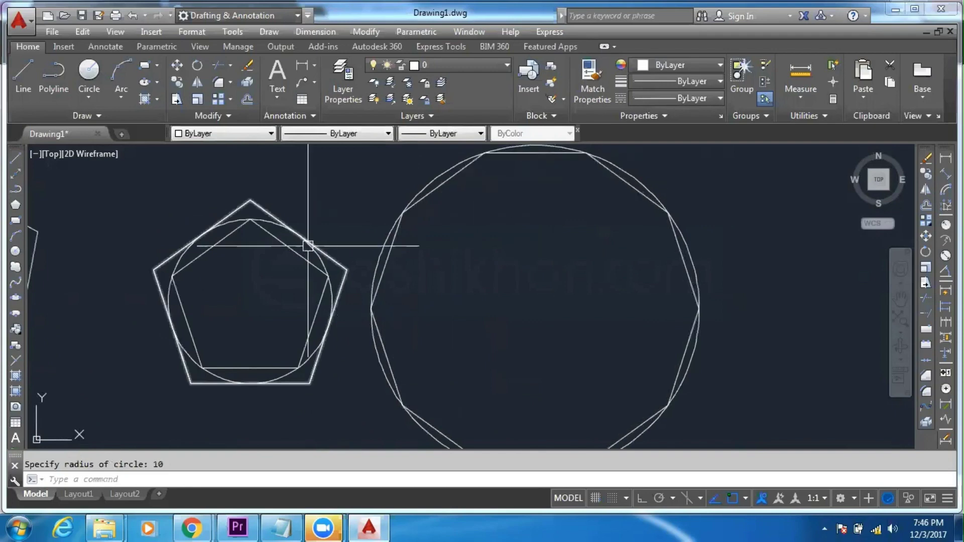
middle_drag(490, 181, 366, 219)
scroll(421, 211, up, 6)
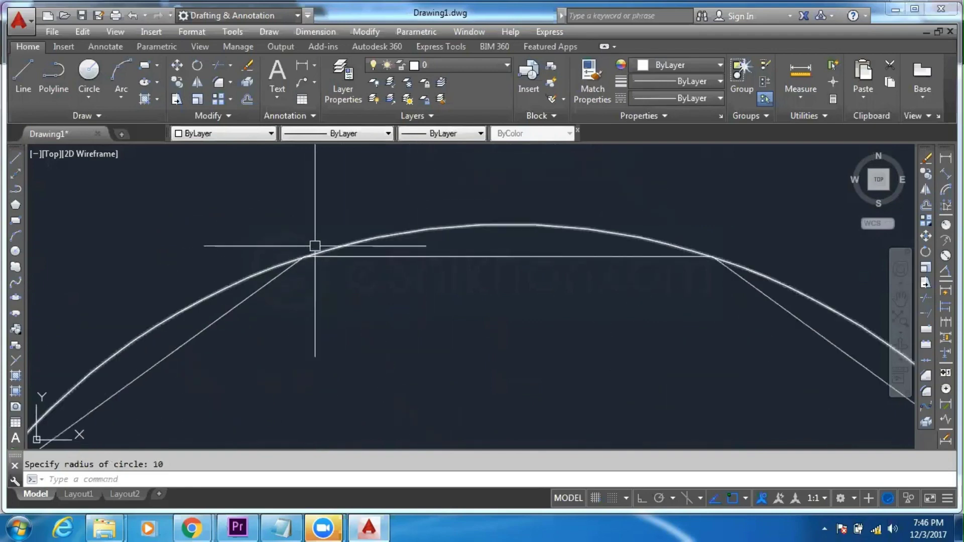
scroll(432, 284, down, 12)
middle_drag(433, 319, 393, 225)
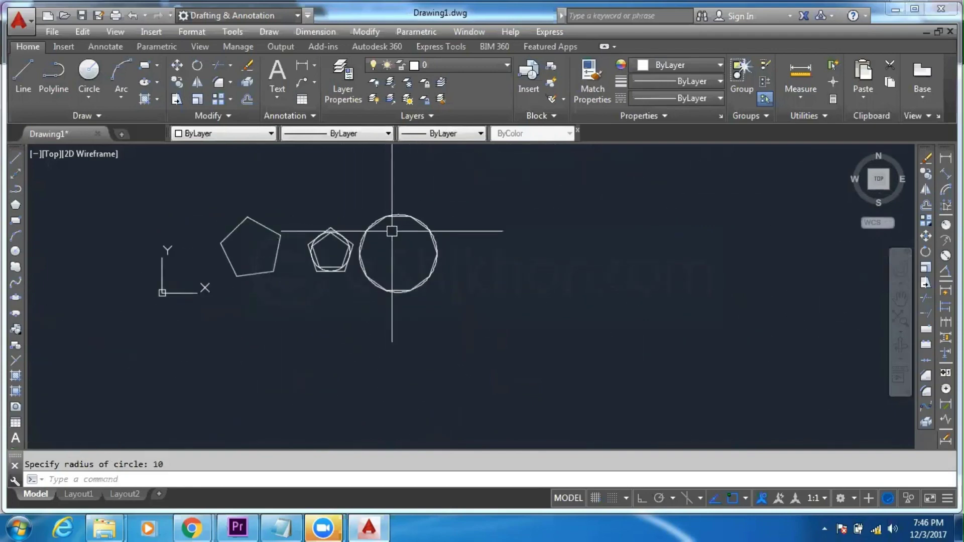
scroll(393, 226, up, 6)
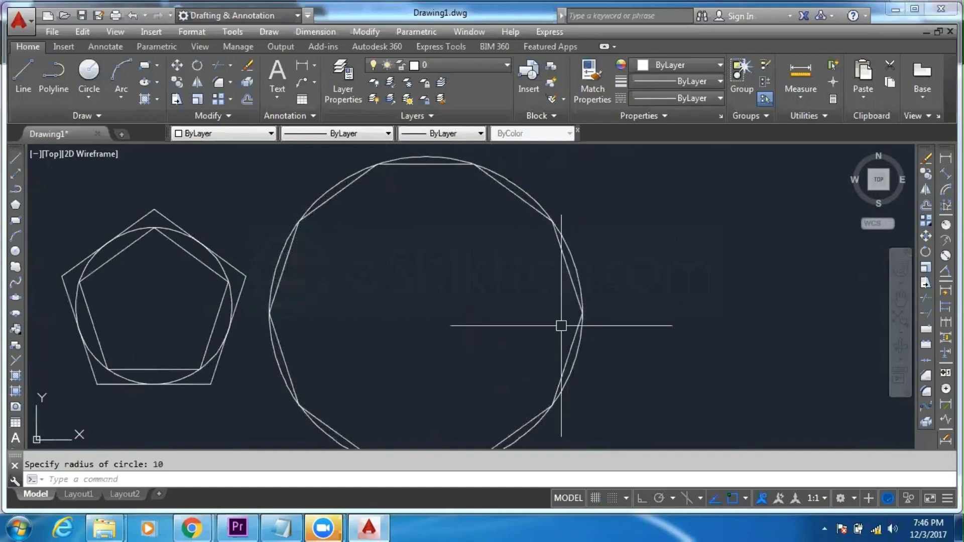
middle_drag(559, 326, 554, 242)
scroll(473, 226, down, 4)
middle_drag(473, 226, 404, 276)
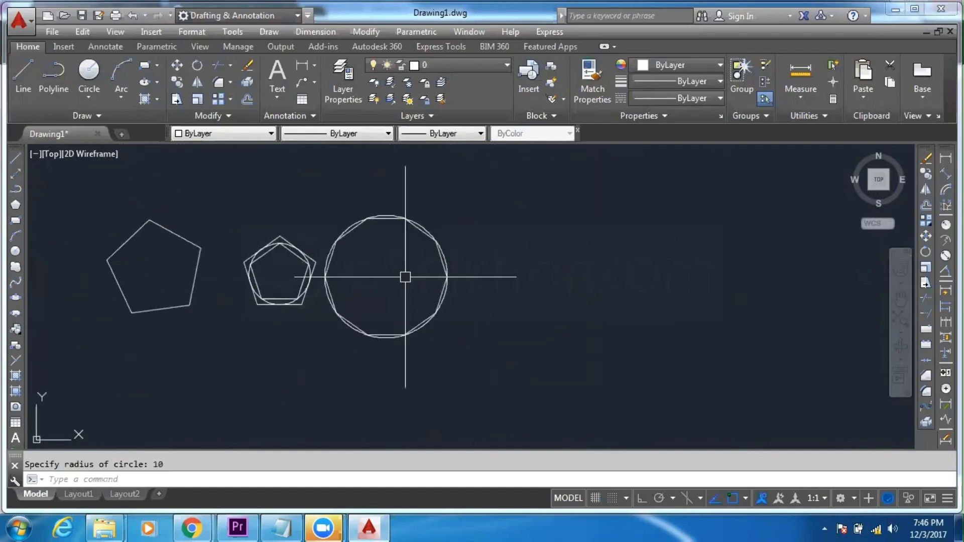
scroll(361, 238, up, 4)
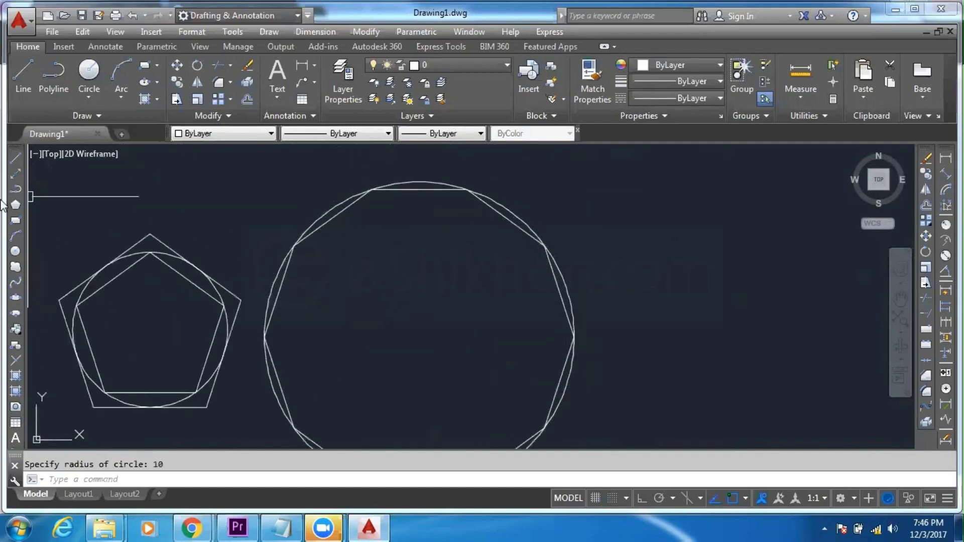
click(17, 252)
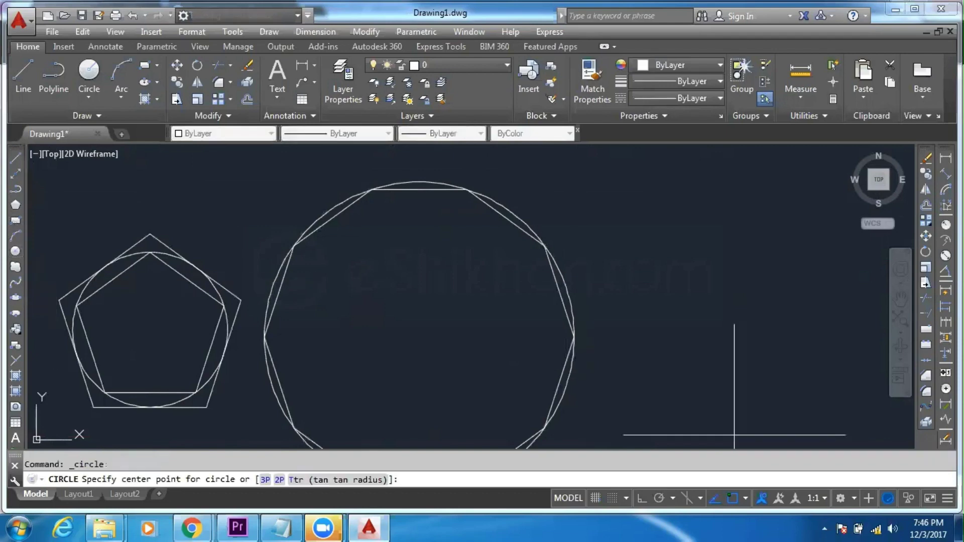
middle_drag(574, 358, 559, 313)
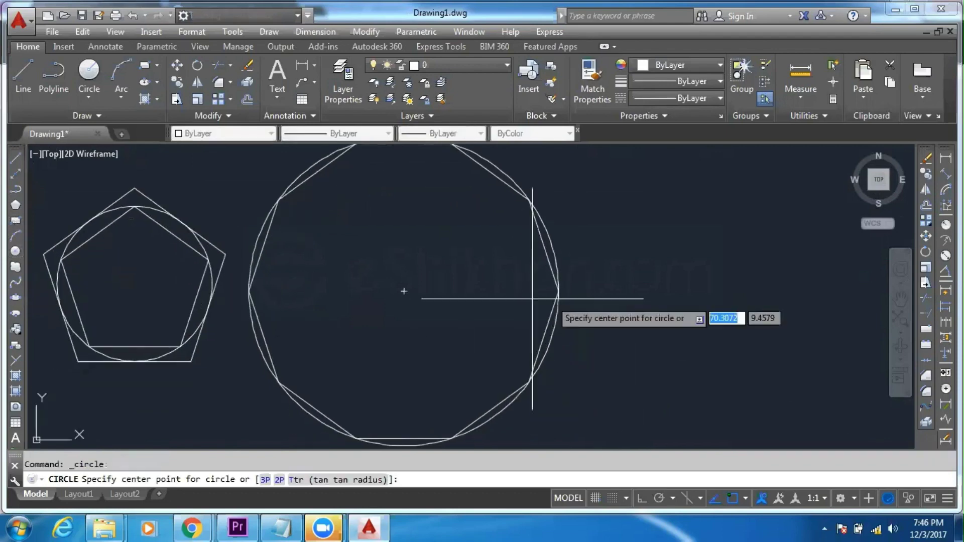
click(403, 292)
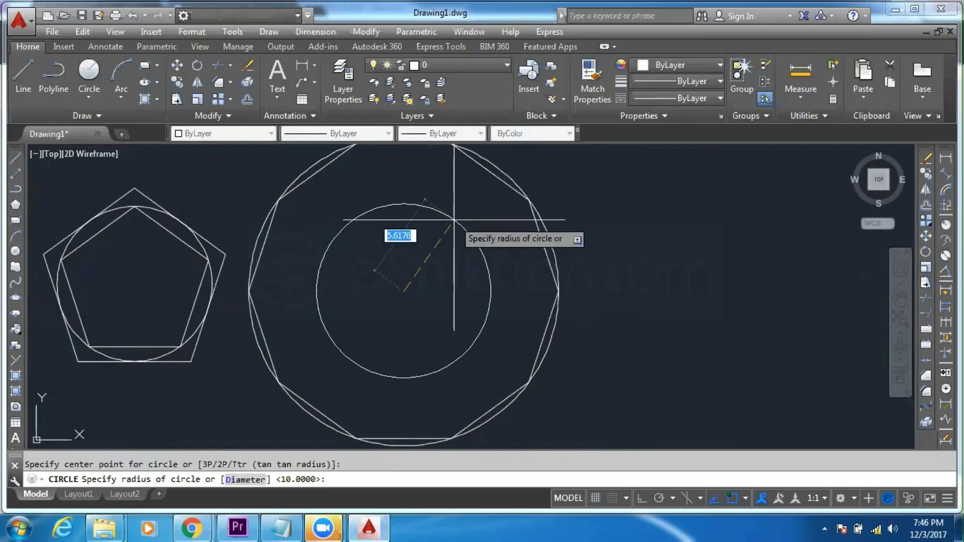
key(Escape)
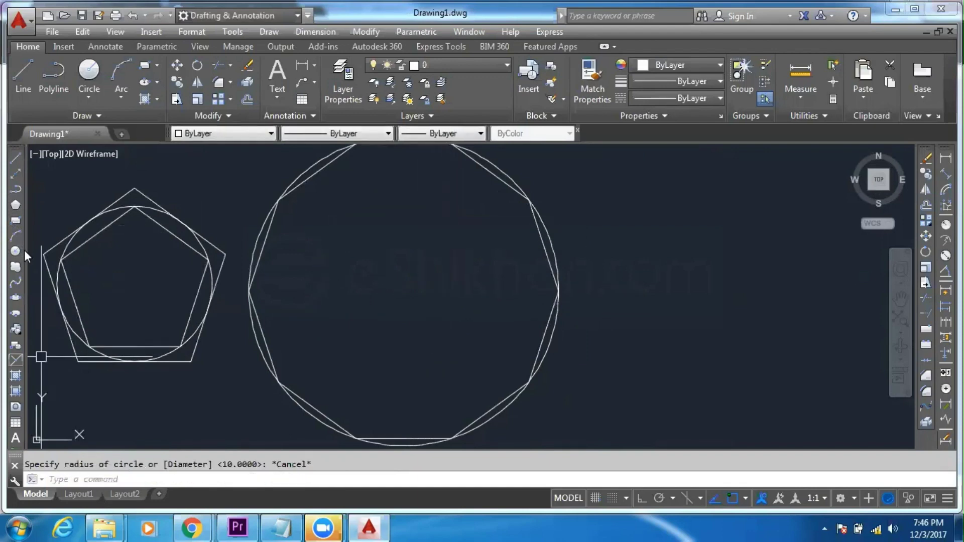
click(16, 205)
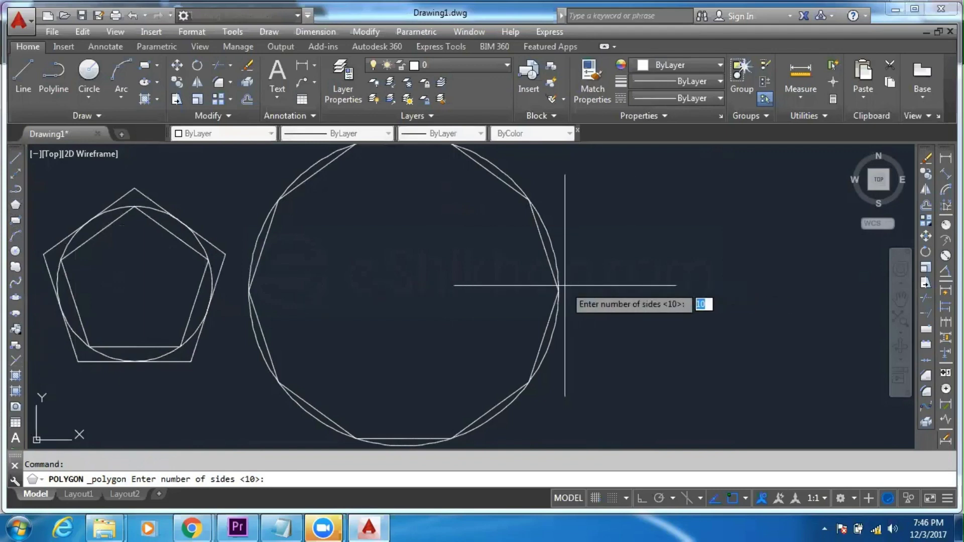
key(Return)
key(Escape)
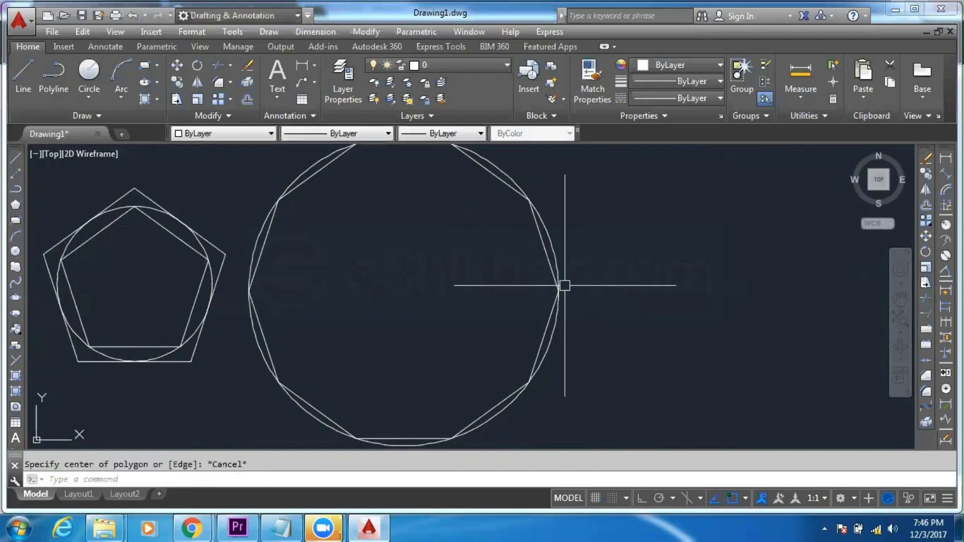
Draw a 15-sided polygon from the large circle's centre, circumscribed about circle, with a radius of 10.
key(Return)
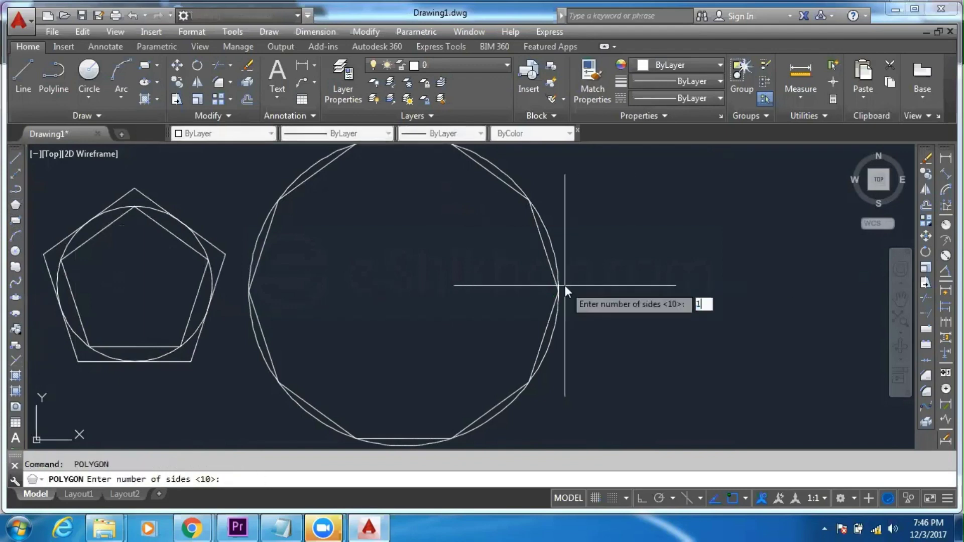
key(Return)
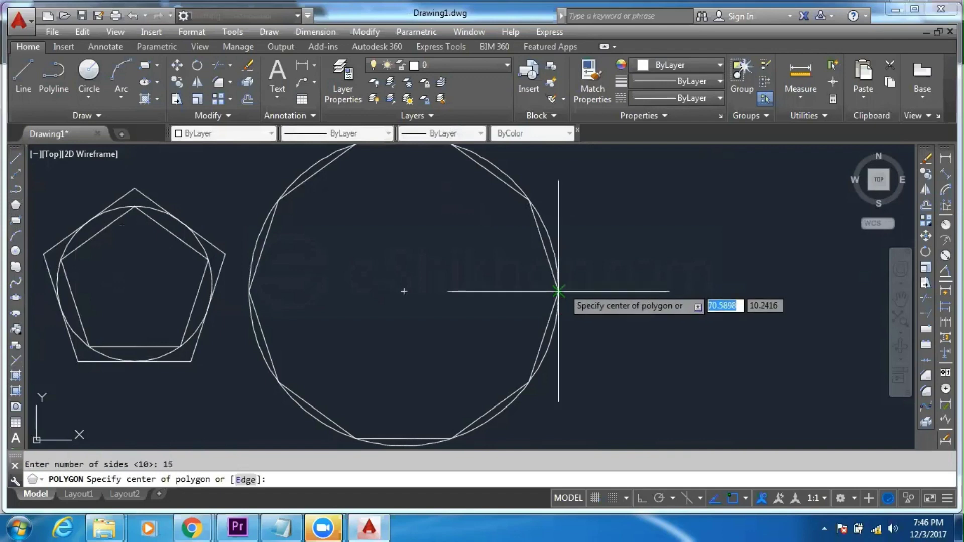
click(405, 289)
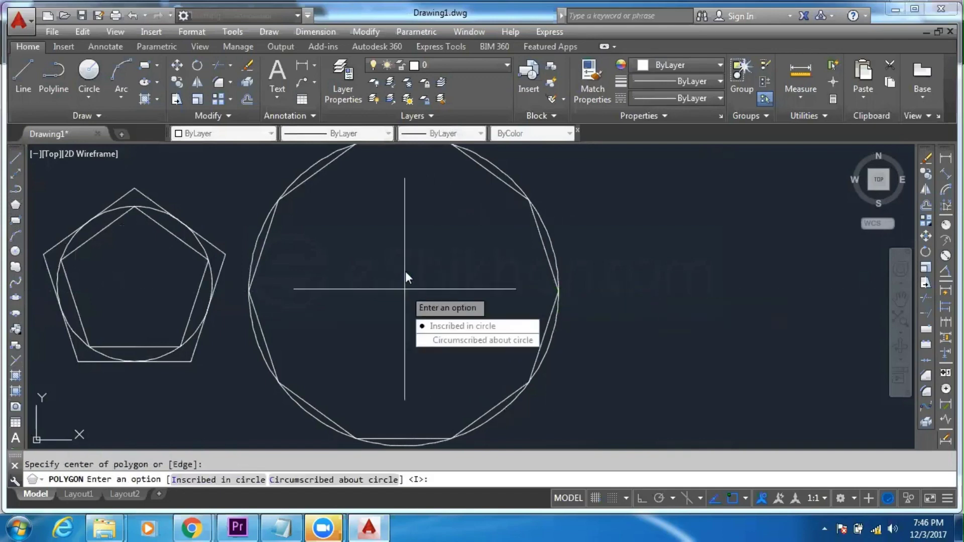
click(437, 340)
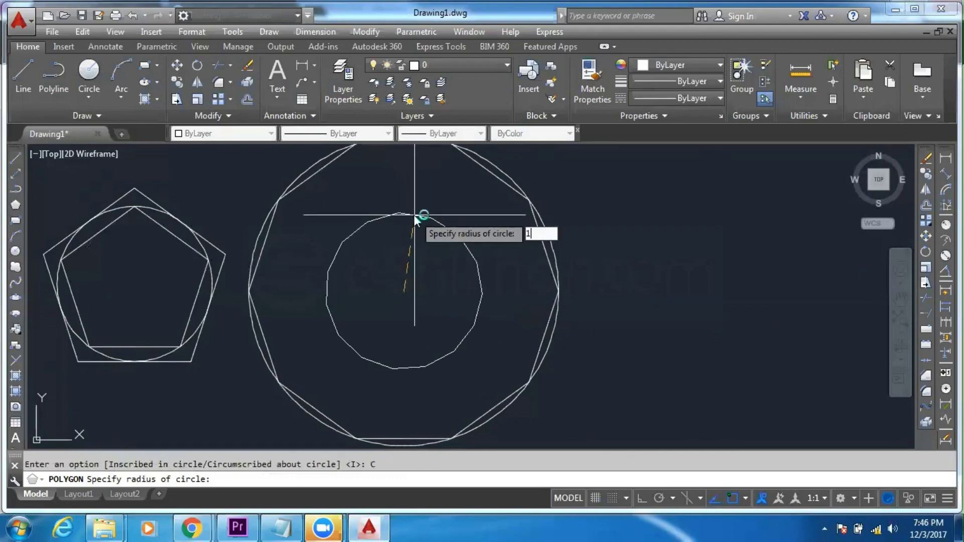
key(Return)
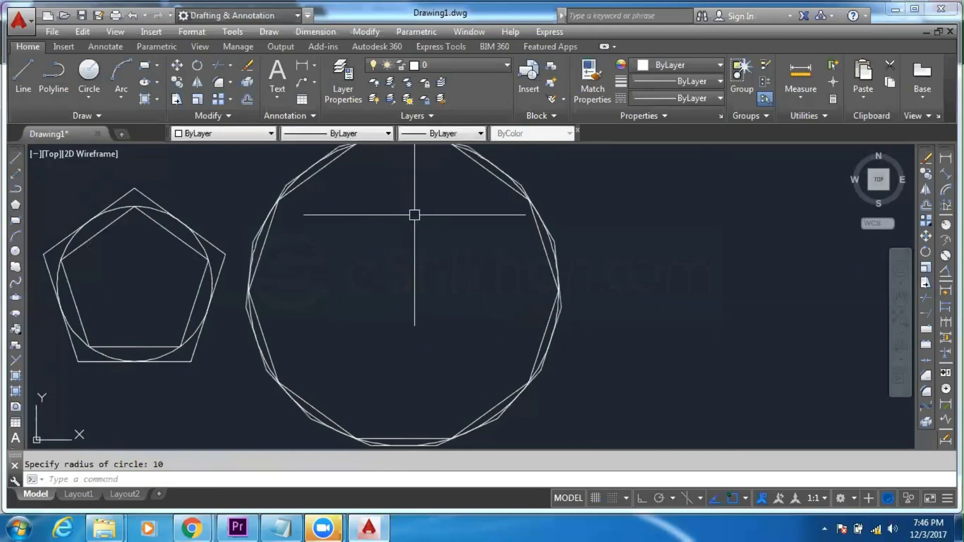
Examine how the 15-sided polygon's sides touch the large circle compared with the inner 10-sided polygon's corners.
scroll(375, 211, up, 5)
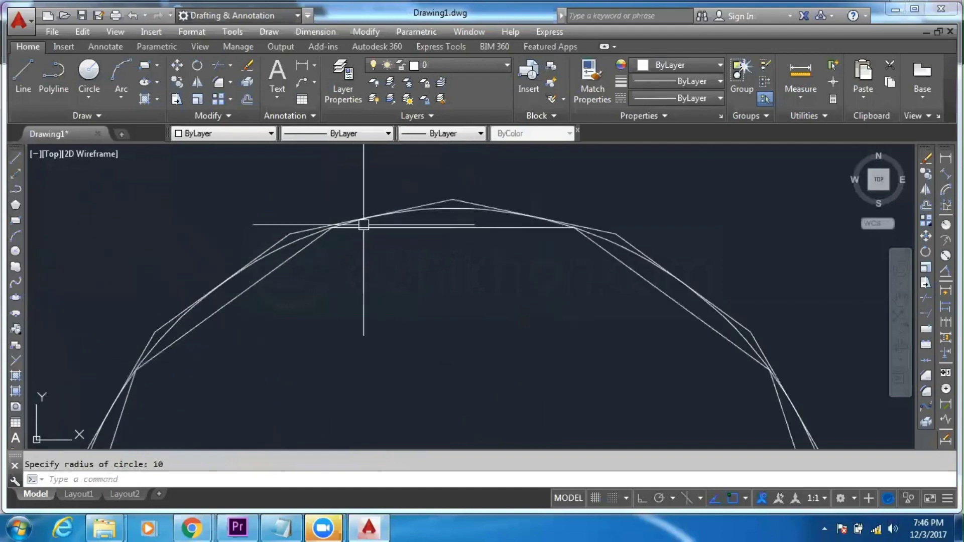
scroll(364, 225, up, 4)
click(199, 246)
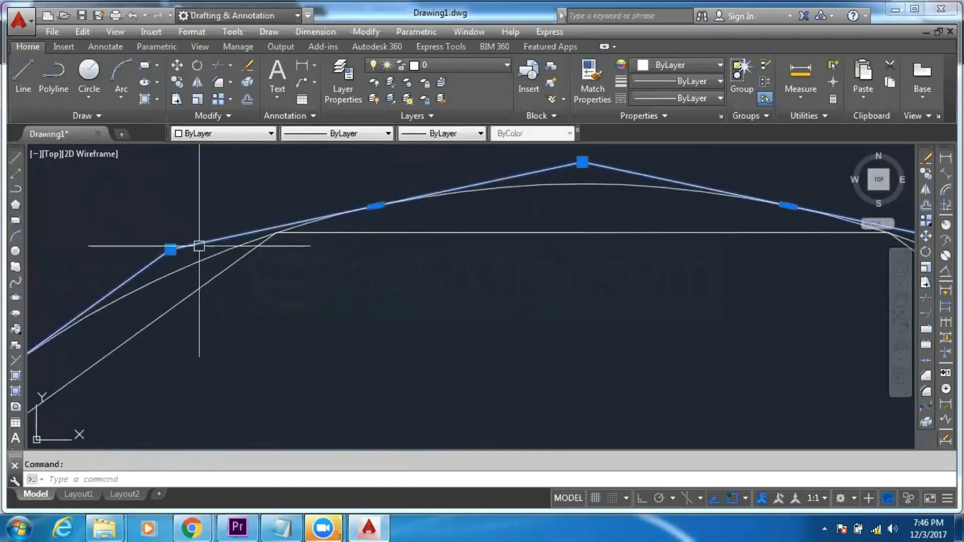
scroll(416, 344, down, 6)
mouse_move(444, 194)
middle_down()
mouse_move(545, 264)
mouse_move(542, 212)
middle_up()
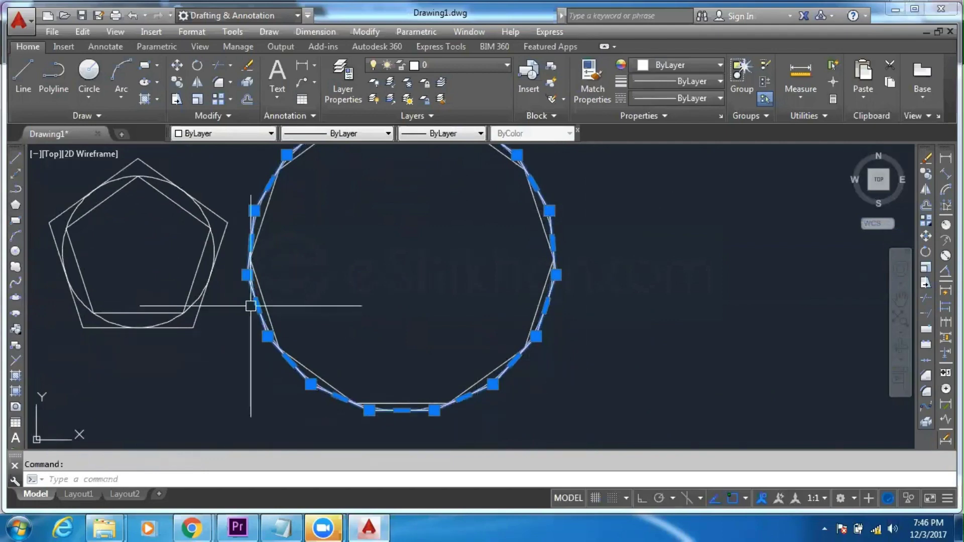
scroll(251, 269, up, 4)
scroll(263, 269, down, 6)
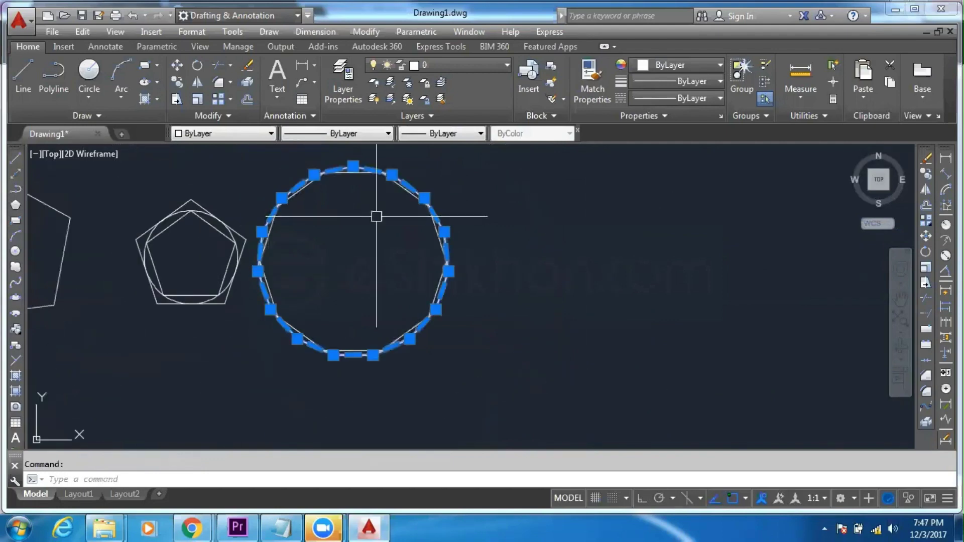
scroll(366, 218, up, 5)
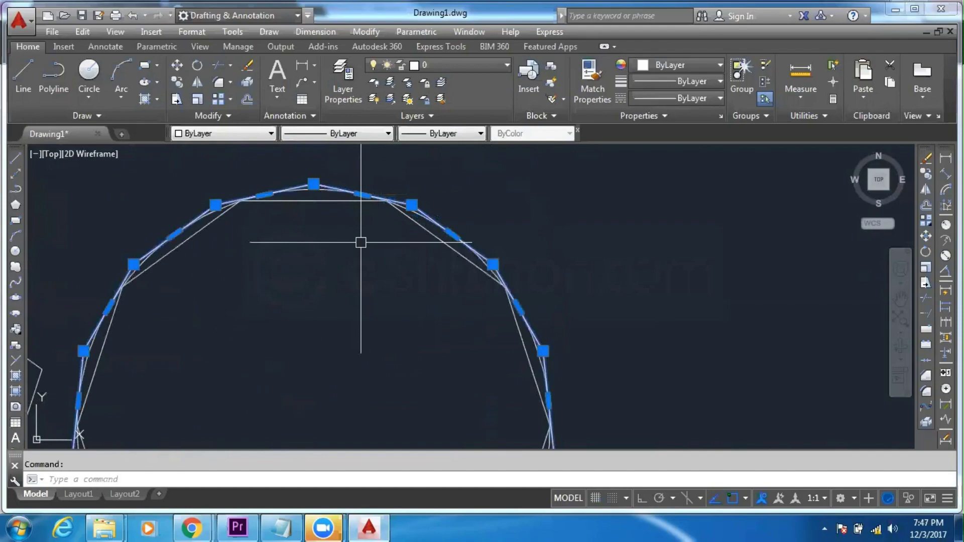
key(Escape)
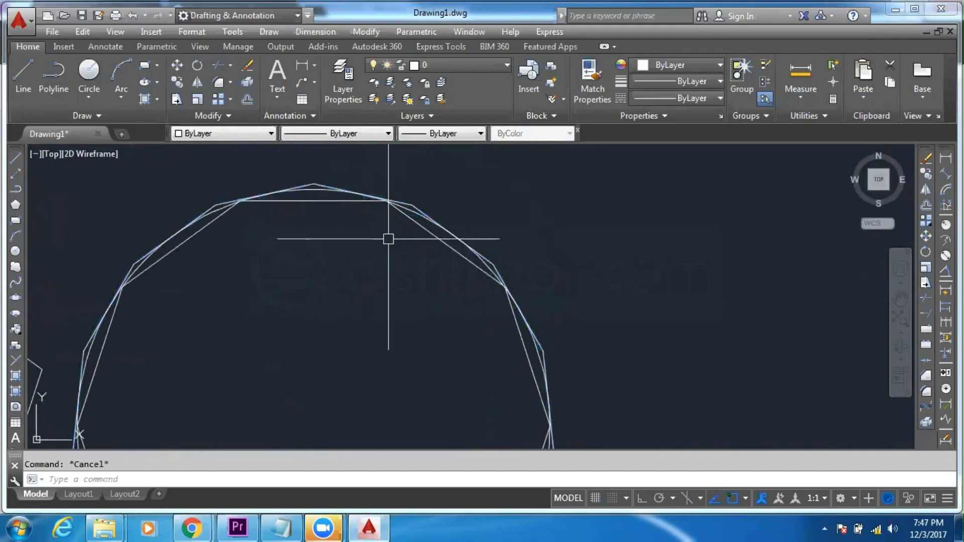
scroll(489, 205, down, 5)
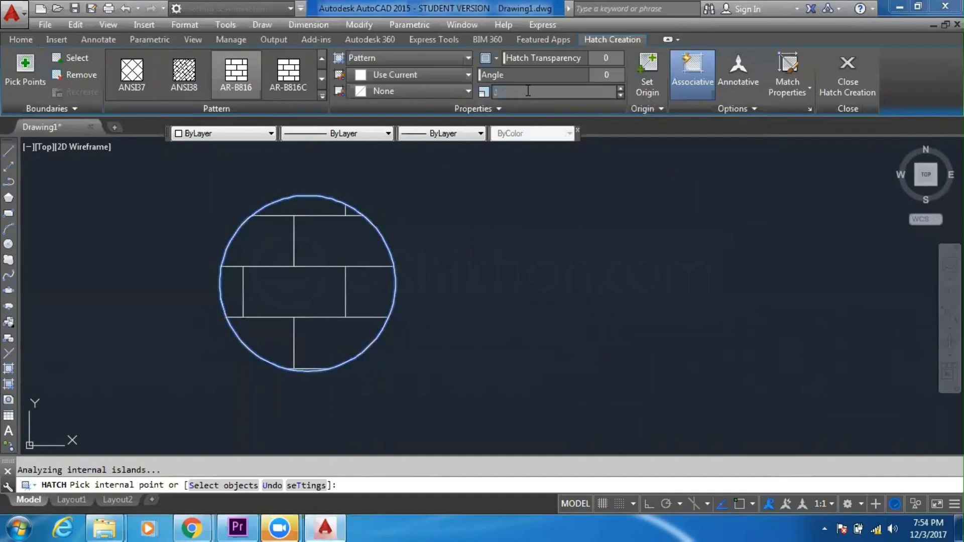
Set the scale of the circle's AR-B816 brick hatch to 0.2.
key(Return)
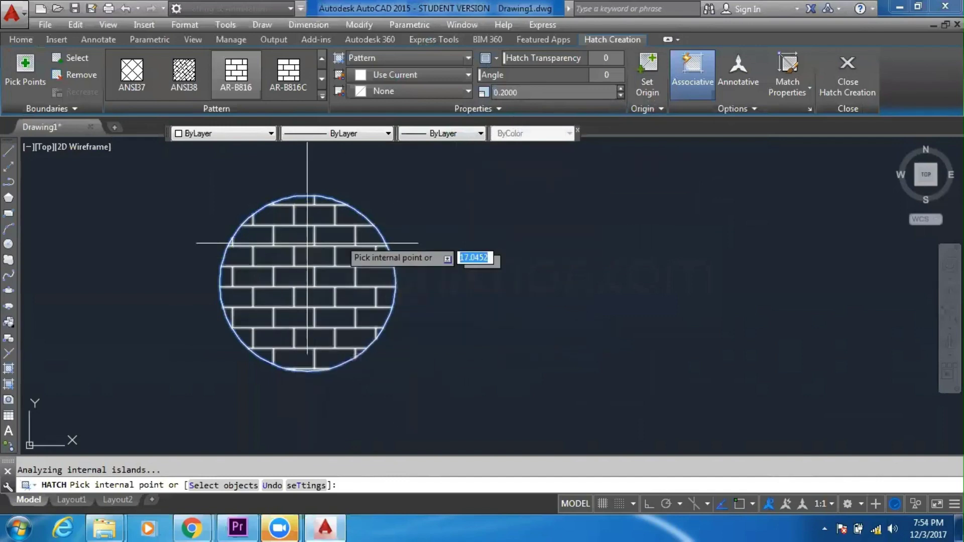
scroll(405, 289, down, 4)
scroll(374, 290, up, 6)
scroll(354, 280, down, 5)
scroll(353, 279, up, 3)
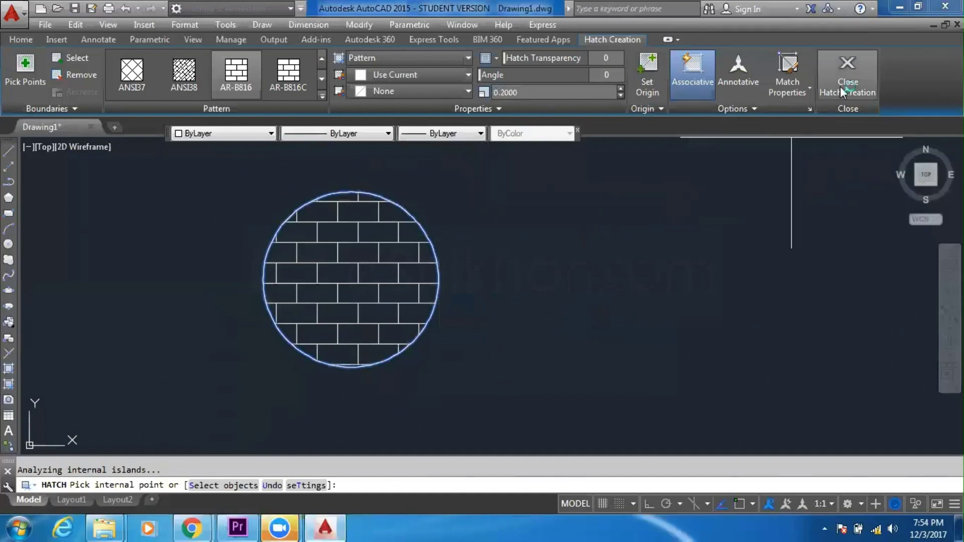
Apply the AR-B816 hatch to the circle and end the Hatch command.
right_click(485, 204)
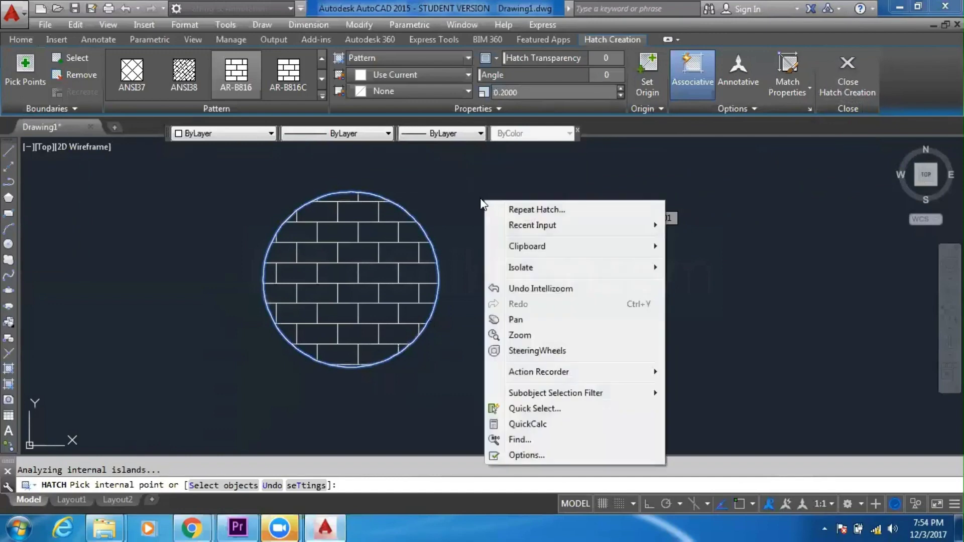
click(480, 199)
click(426, 215)
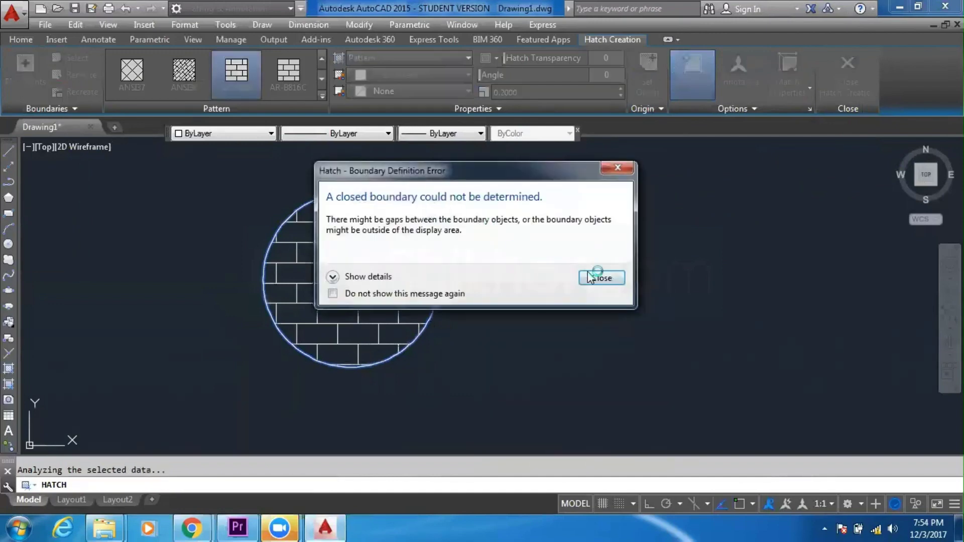
click(591, 278)
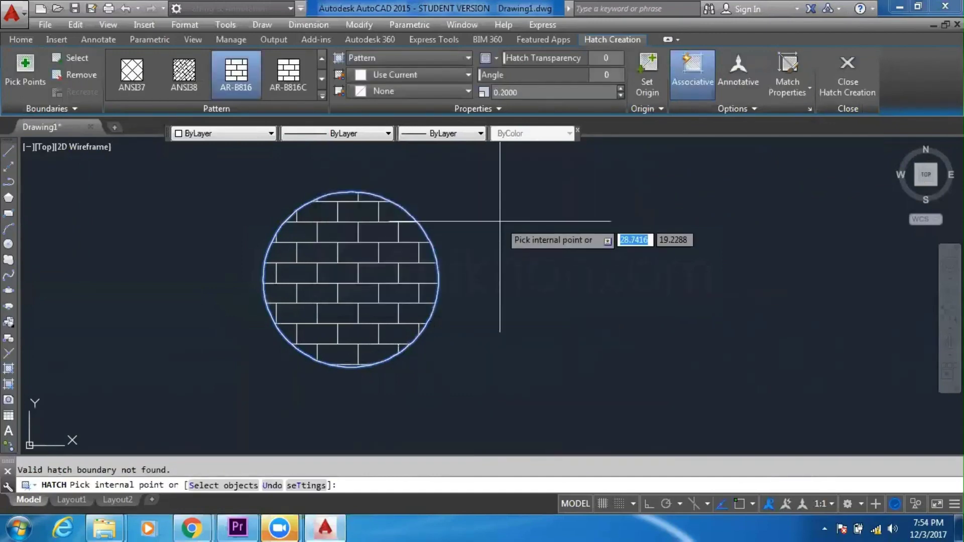
key(Return)
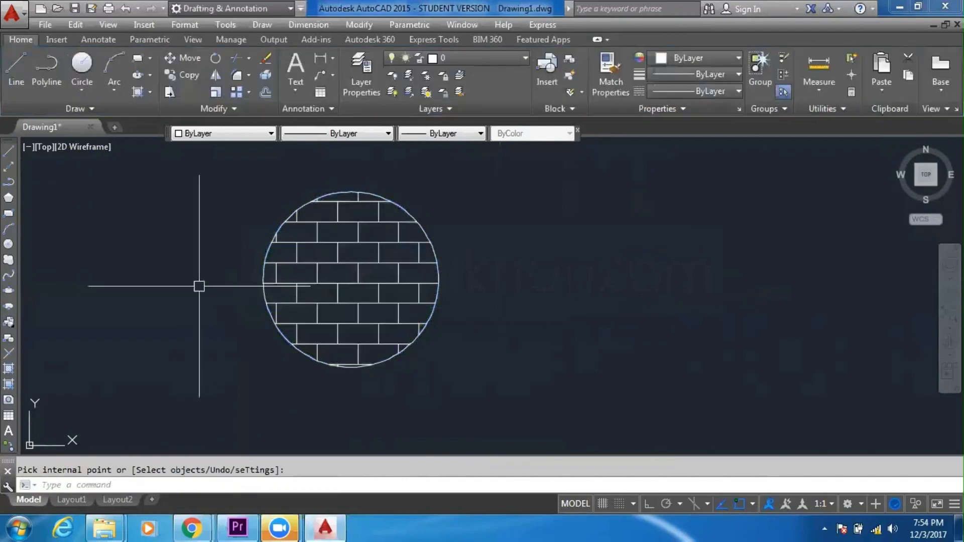
mouse_move(311, 269)
middle_down()
mouse_move(346, 274)
mouse_move(279, 262)
middle_up()
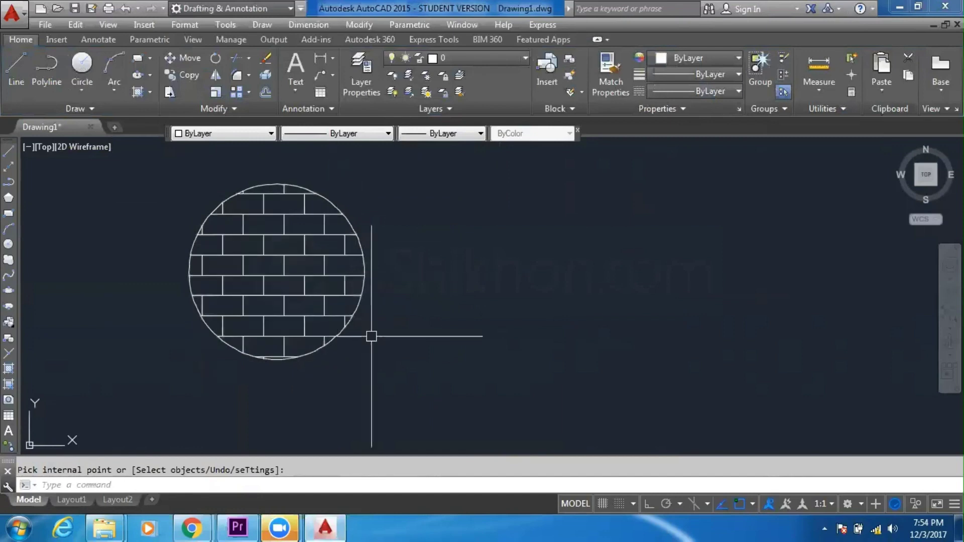
Draw a circle with a radius of about 4.5 to the right of the brick-hatched circle.
scroll(232, 246, up, 4)
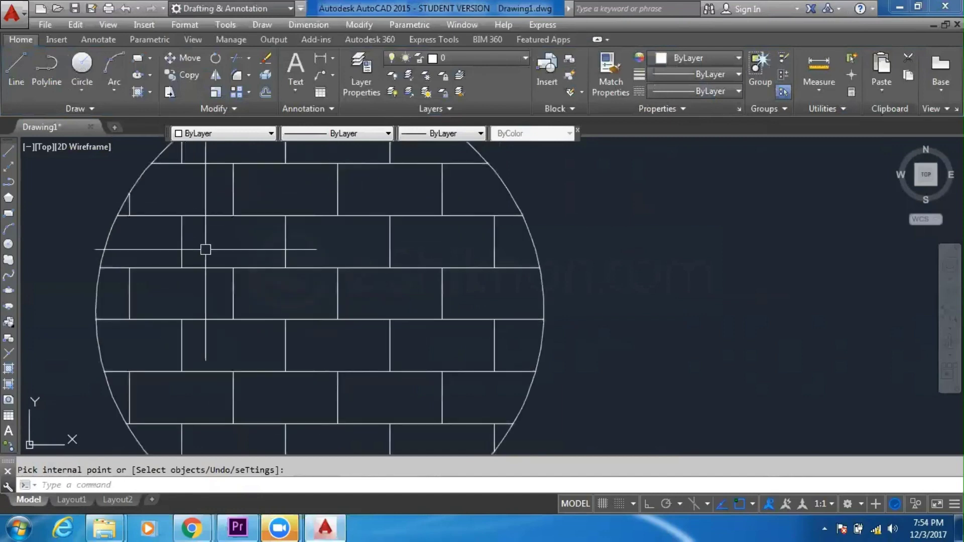
scroll(205, 249, down, 3)
click(8, 244)
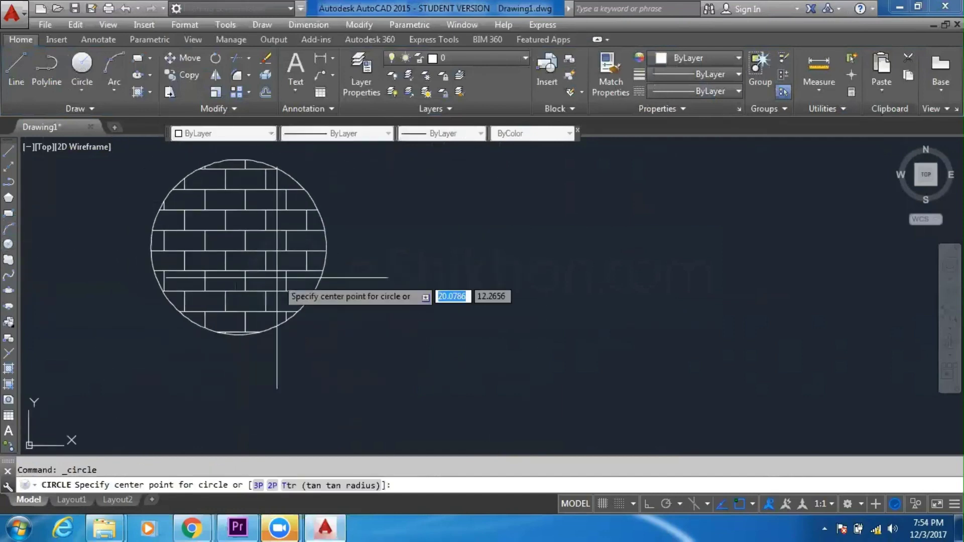
click(487, 281)
click(487, 224)
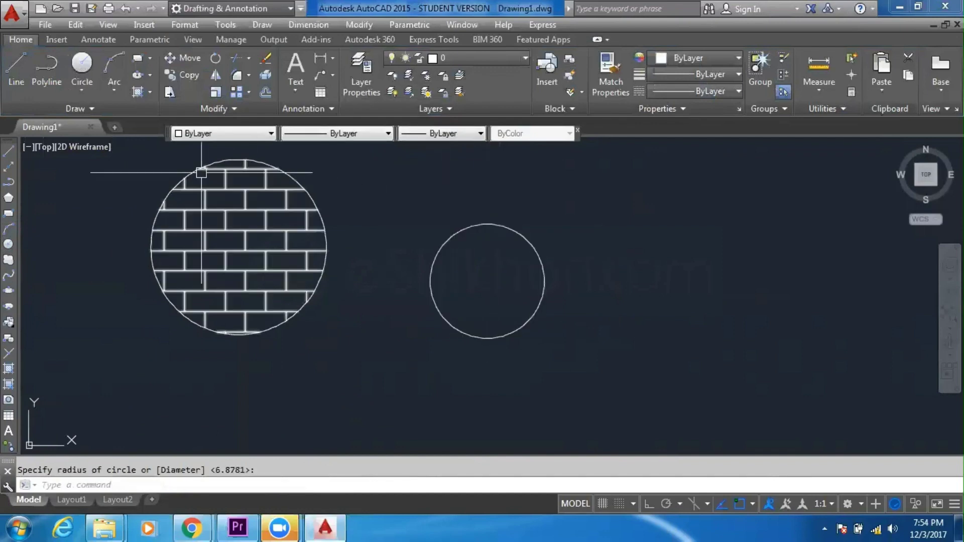
Fill the new small circle with the SOLID hatch pattern and end the Hatch command.
click(9, 369)
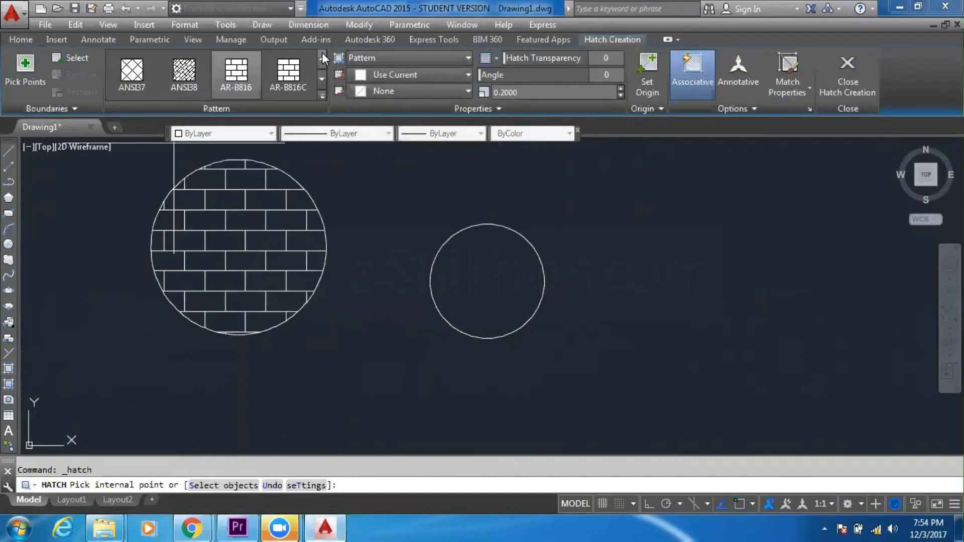
click(321, 55)
click(321, 55)
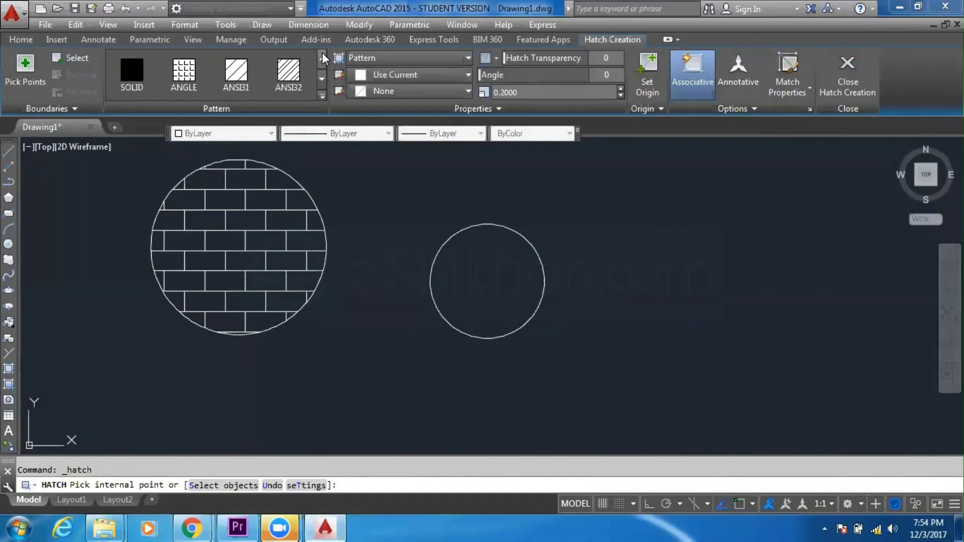
click(135, 72)
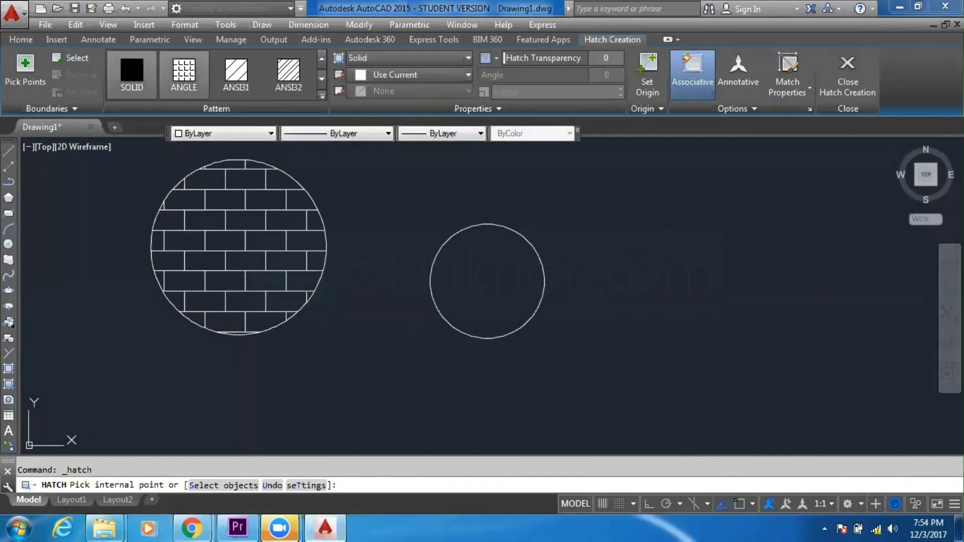
click(499, 266)
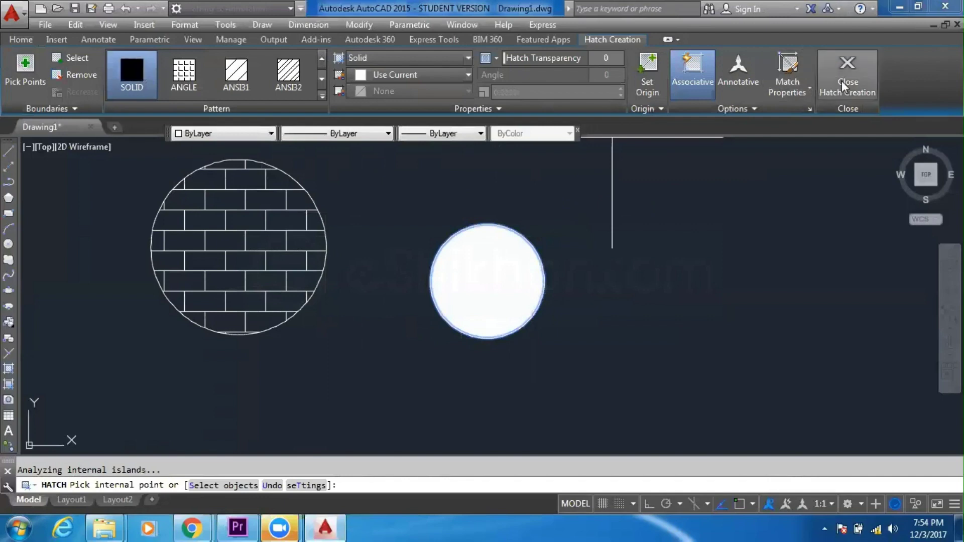
right_click(667, 190)
click(693, 197)
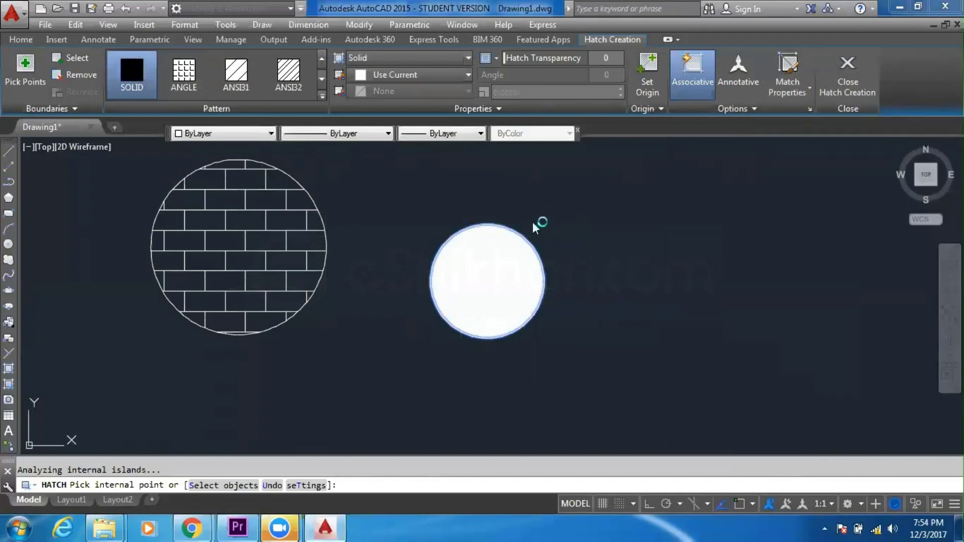
click(534, 221)
click(602, 276)
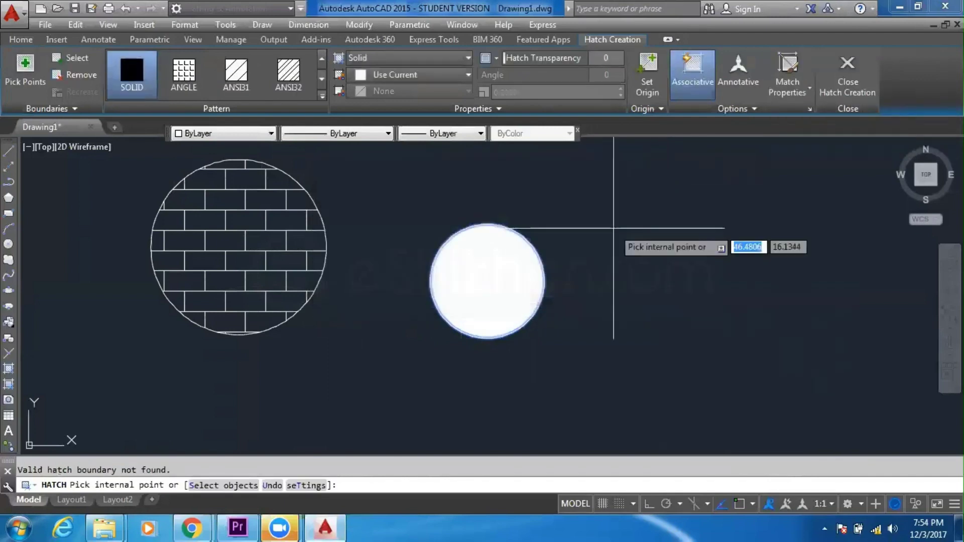
key(Return)
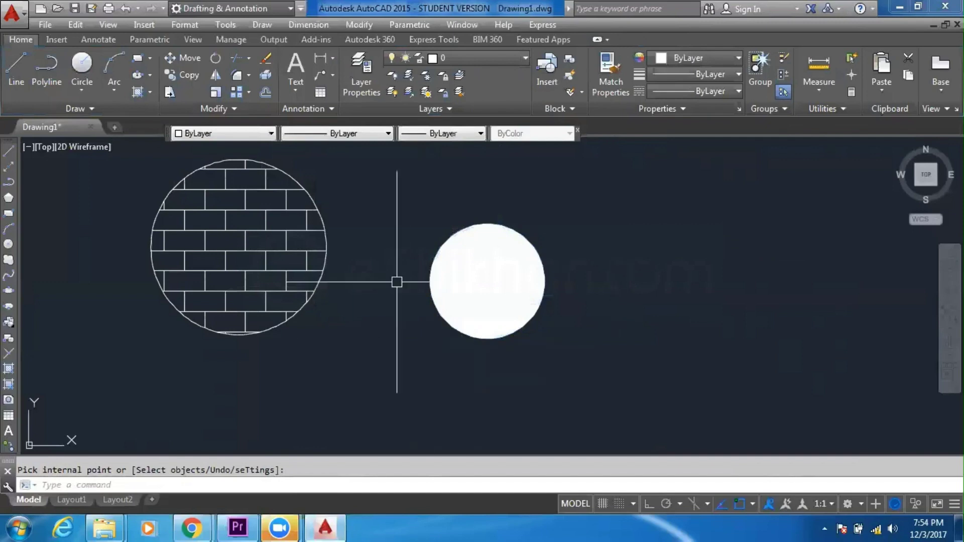
Draw another circle to the left of the brick-hatched circle, slightly larger than it.
scroll(447, 276, down, 4)
scroll(427, 278, up, 6)
scroll(426, 278, down, 4)
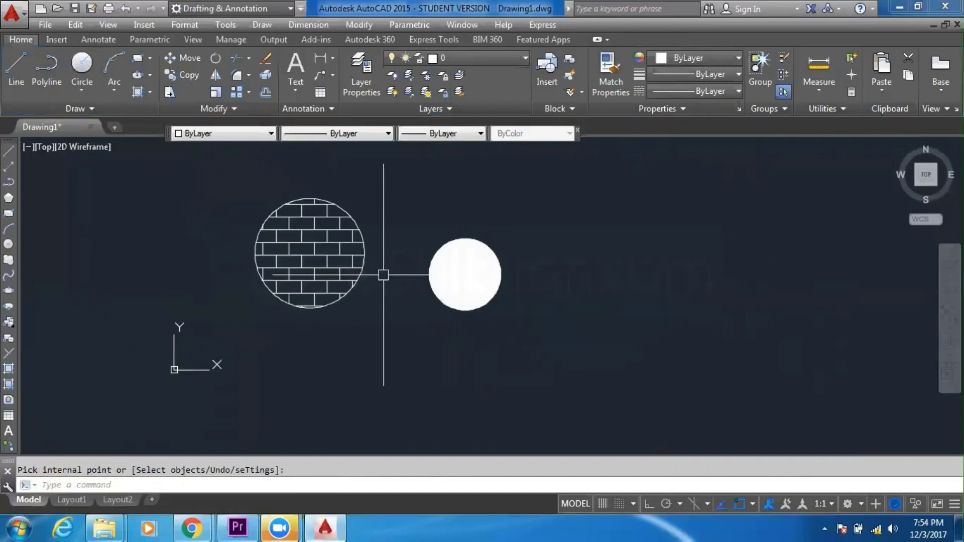
middle_drag(380, 273, 377, 226)
scroll(30, 369, up, 2)
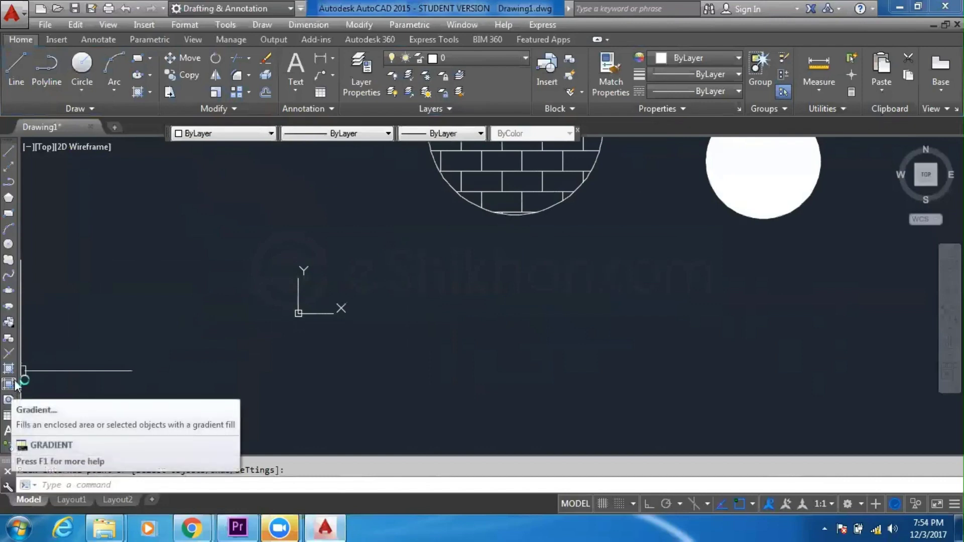
scroll(416, 217, down, 2)
middle_drag(416, 217, 256, 293)
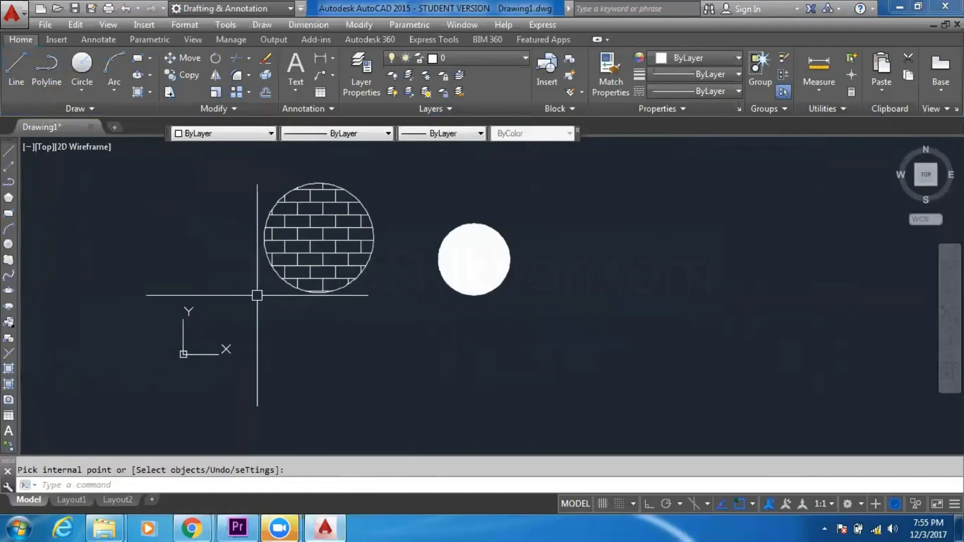
click(8, 245)
click(160, 272)
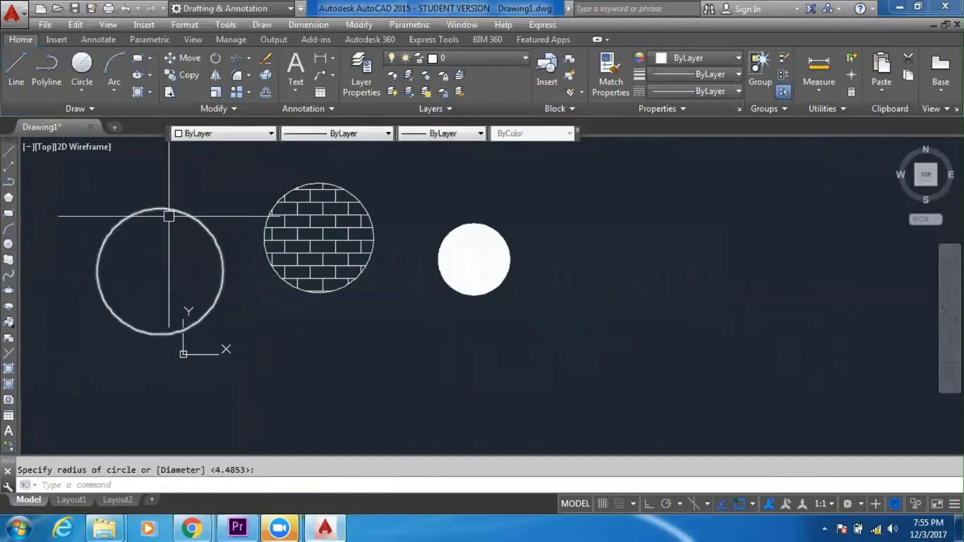
click(168, 216)
Fill the new left circle with a GR_HEMISP gradient in blue and yellow.
click(9, 384)
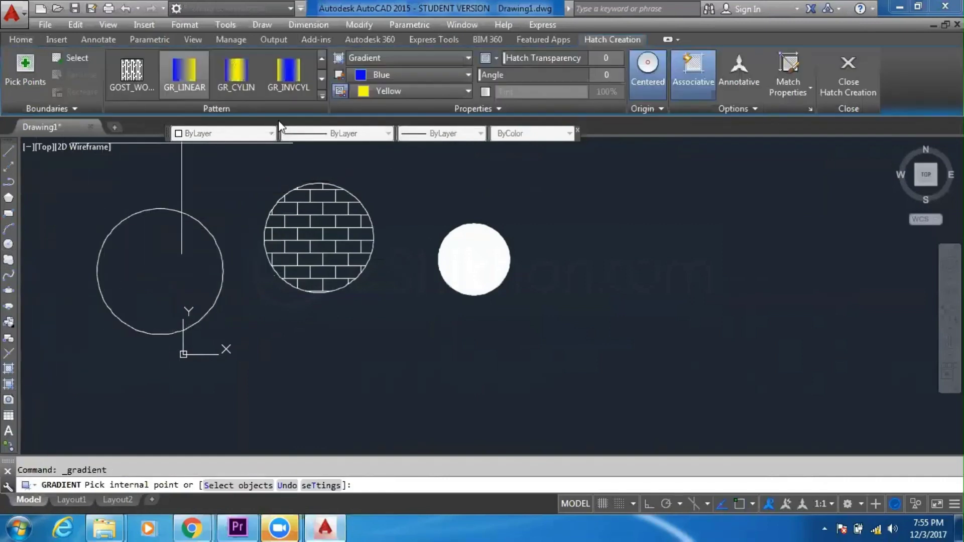
click(322, 96)
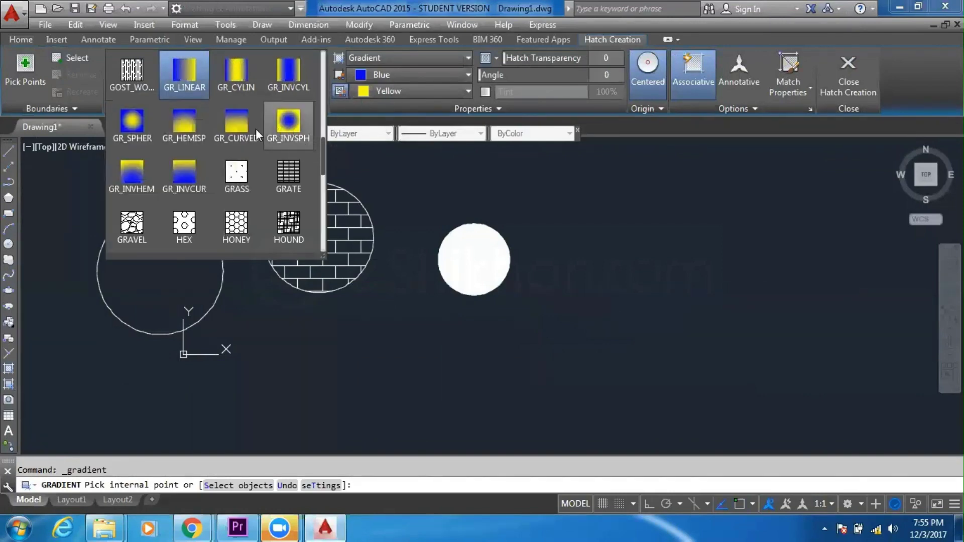
click(191, 129)
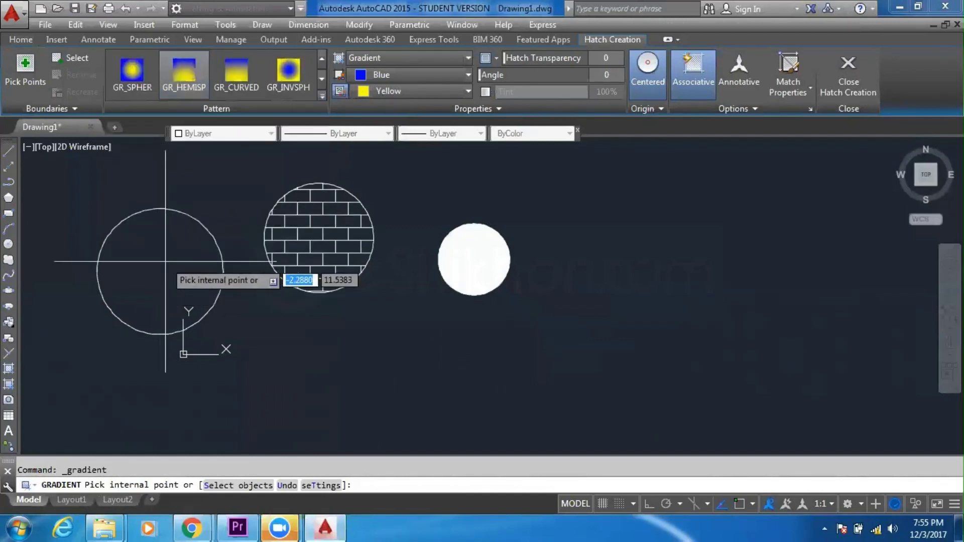
click(165, 241)
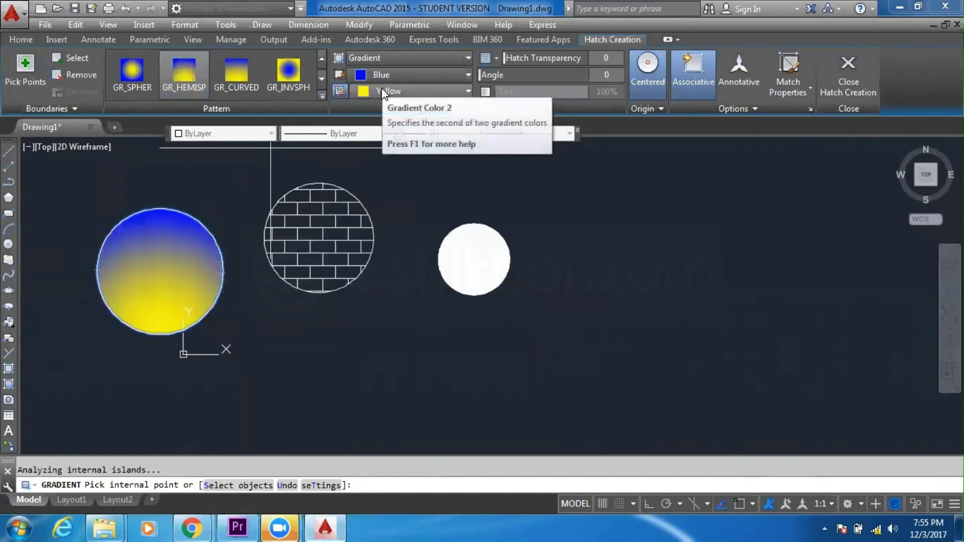
Try 237,31,36 as the gradient's first colour, with 206,204,230 and 94,103,175 as alternative second colours.
click(405, 75)
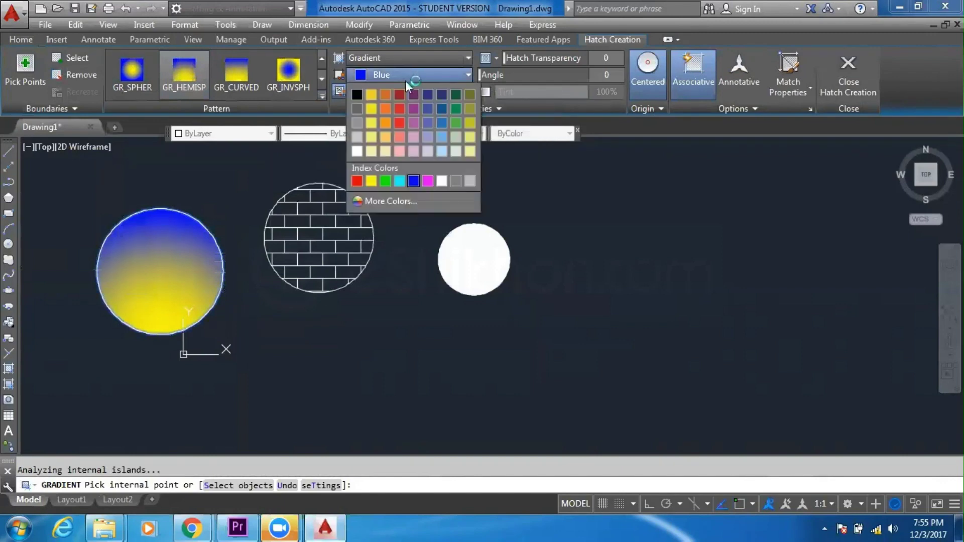
click(402, 124)
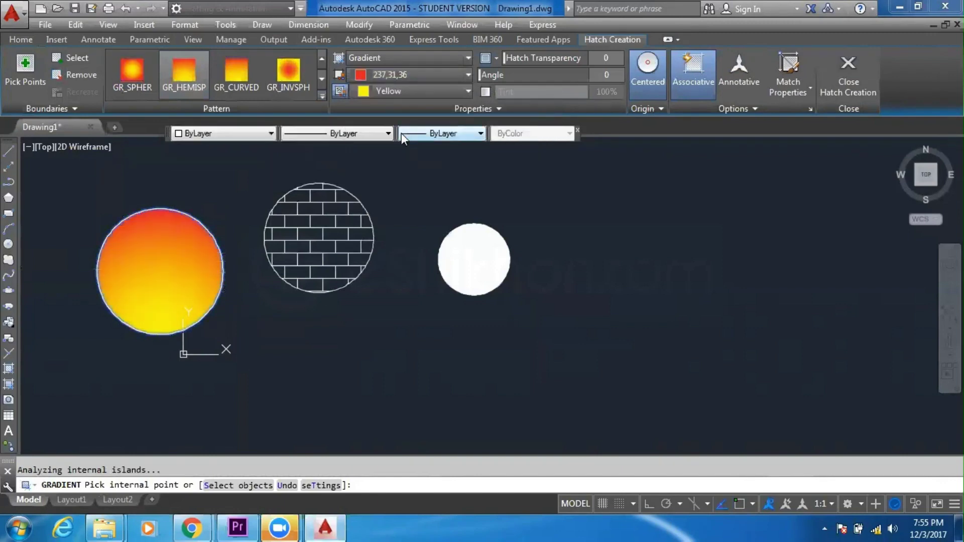
click(410, 91)
click(430, 166)
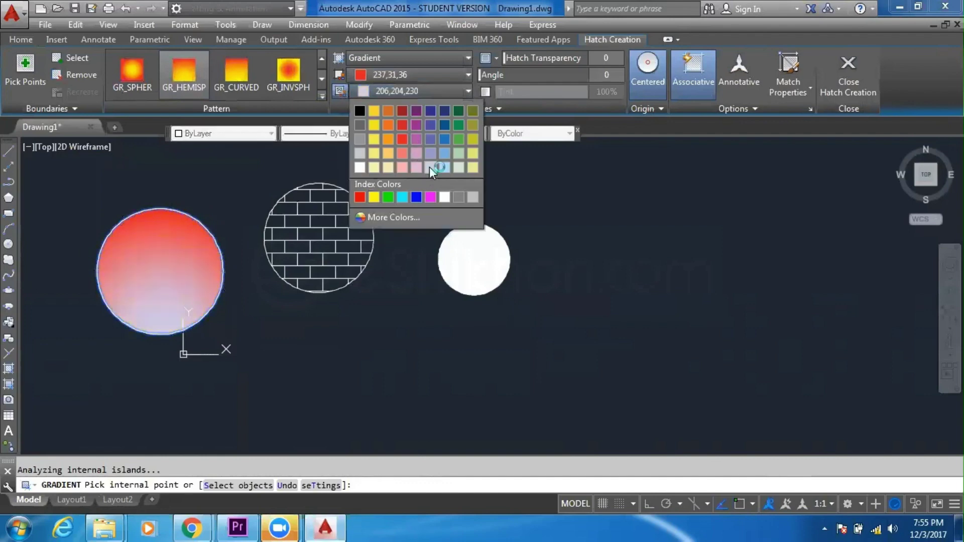
click(411, 92)
click(432, 140)
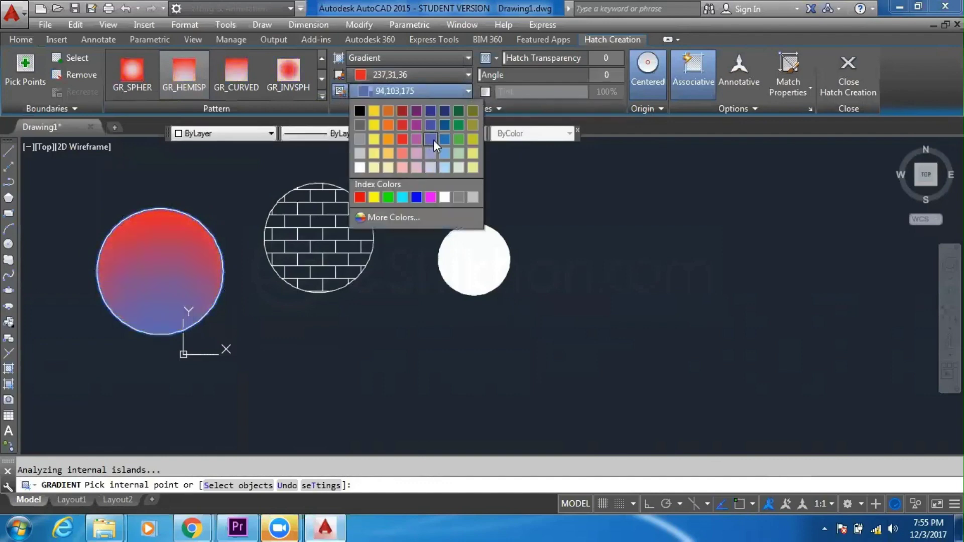
Set the gradient's first colour to 88,186,72 and its second to 248,153,30, and end the Gradient command.
click(418, 88)
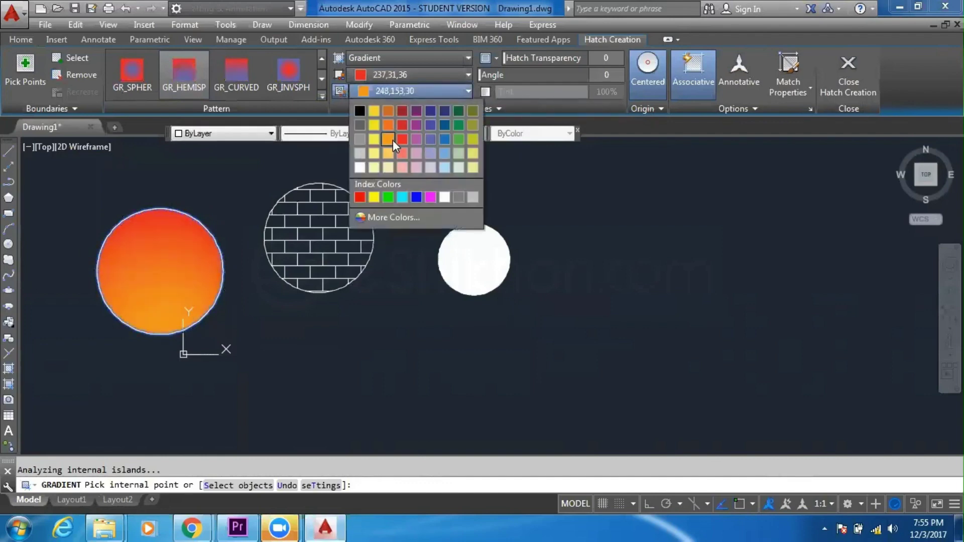
click(392, 140)
click(455, 75)
click(457, 120)
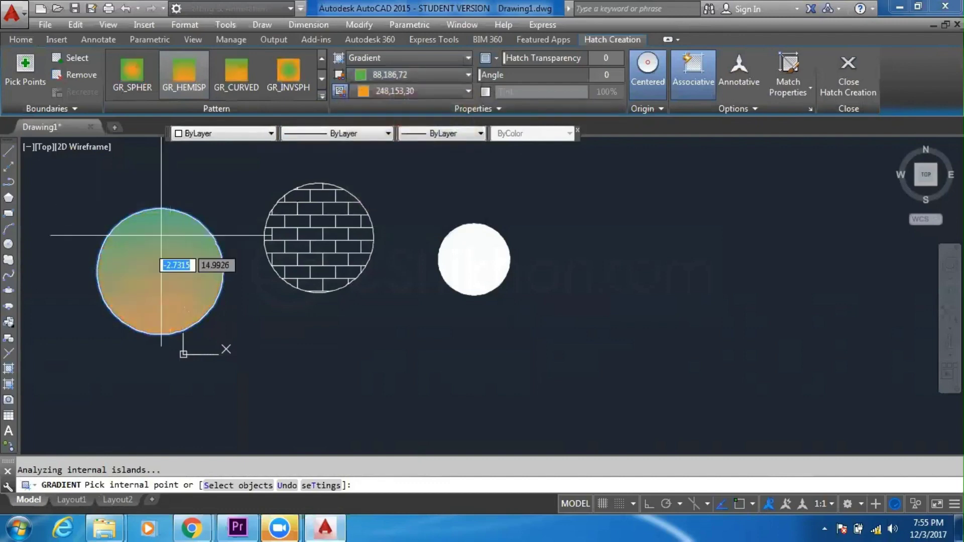
right_click(535, 202)
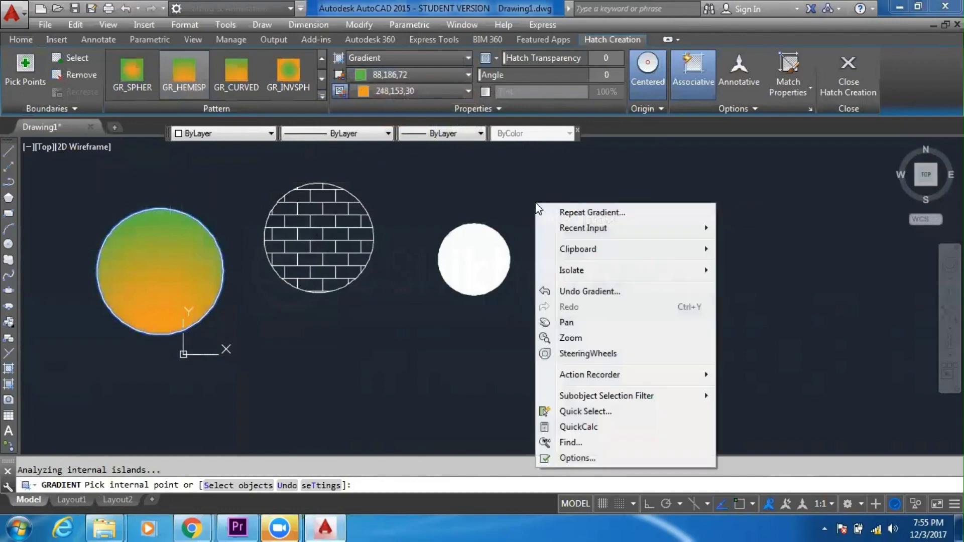
click(512, 195)
click(596, 280)
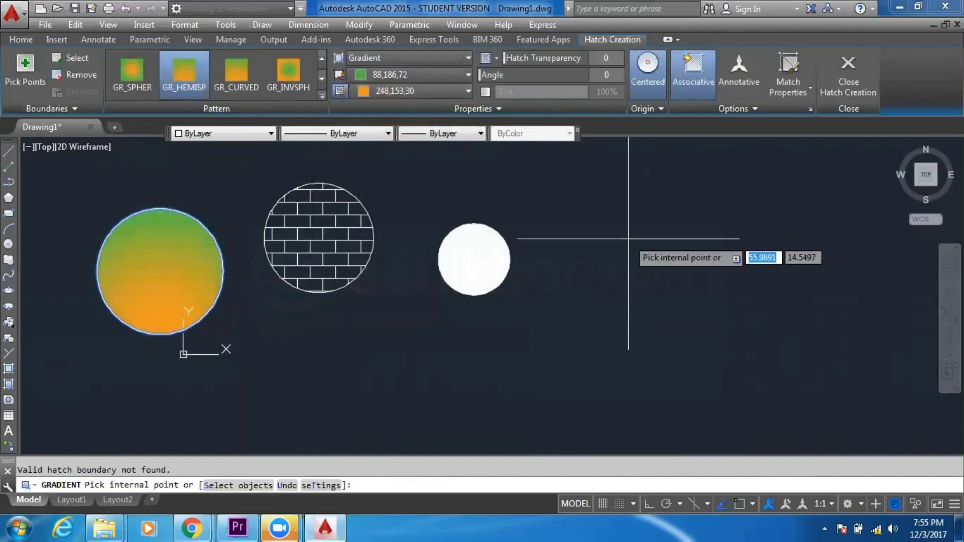
key(Return)
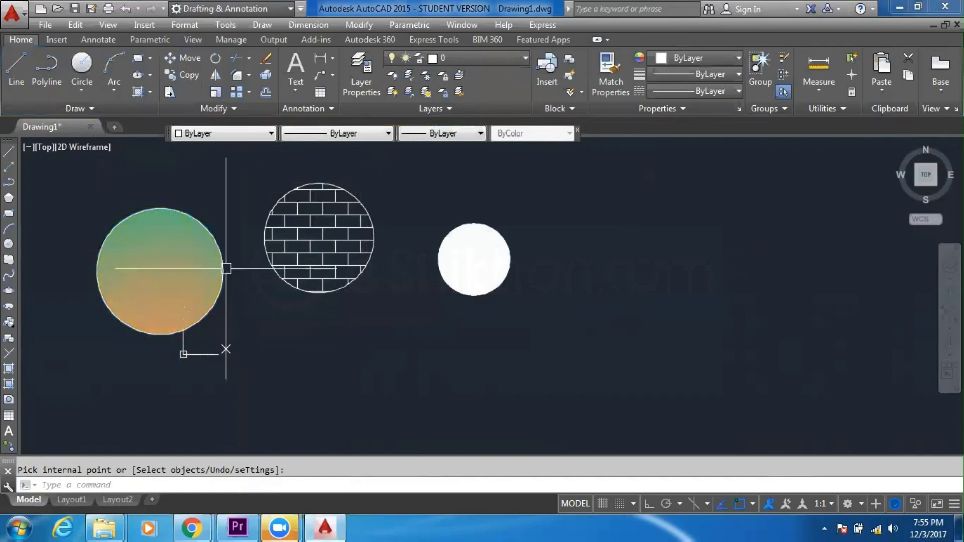
Inspect the gradient fill's quick properties, including its gradient name, two colours and angle.
scroll(255, 242, down, 2)
middle_drag(254, 243, 394, 248)
scroll(347, 242, up, 4)
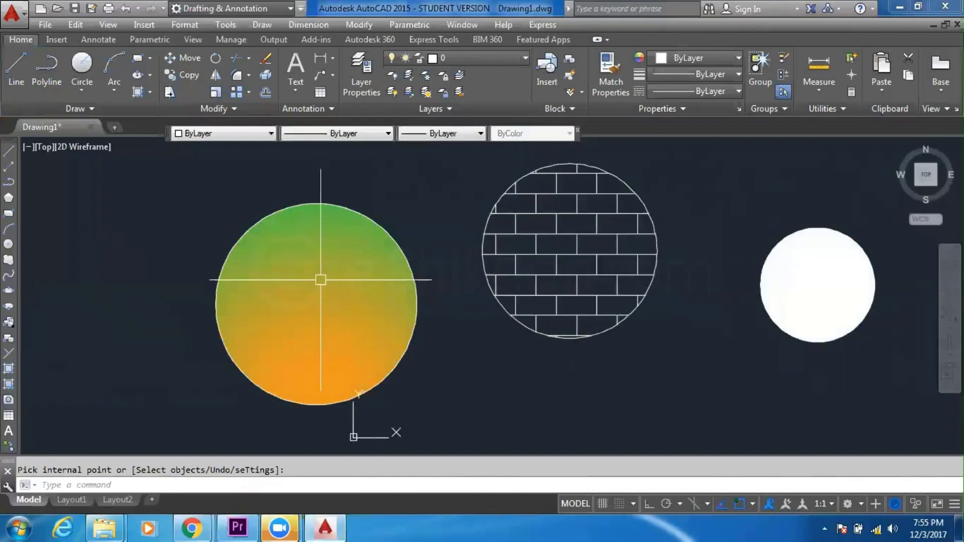
double_click(340, 249)
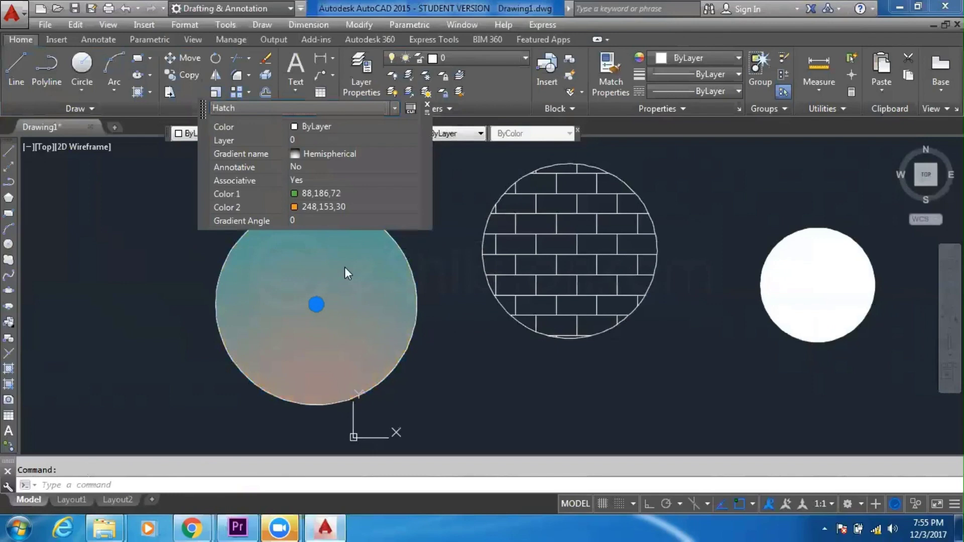
key(Escape)
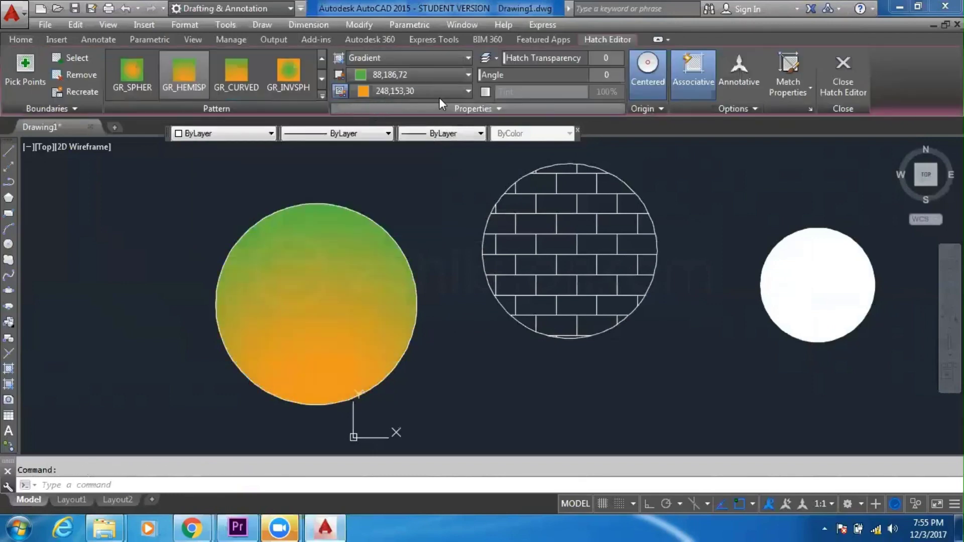
Move the gradient fill by its centre grip to the left, partly off its circle.
click(368, 255)
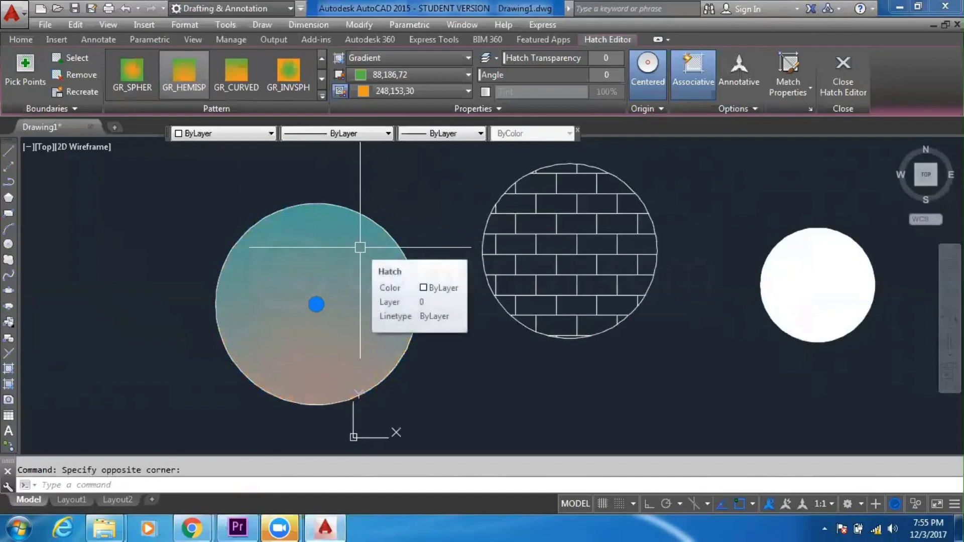
click(362, 246)
click(362, 246)
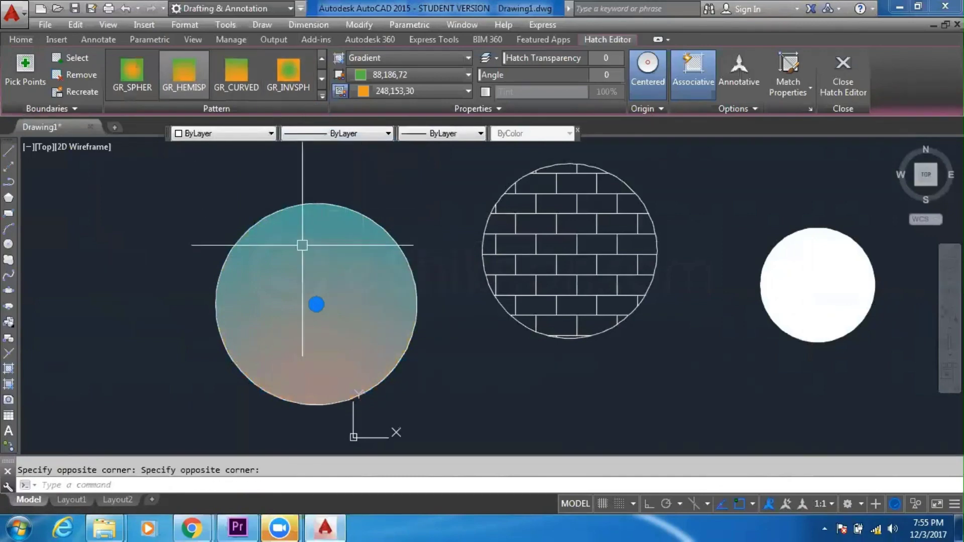
drag(302, 246, 252, 245)
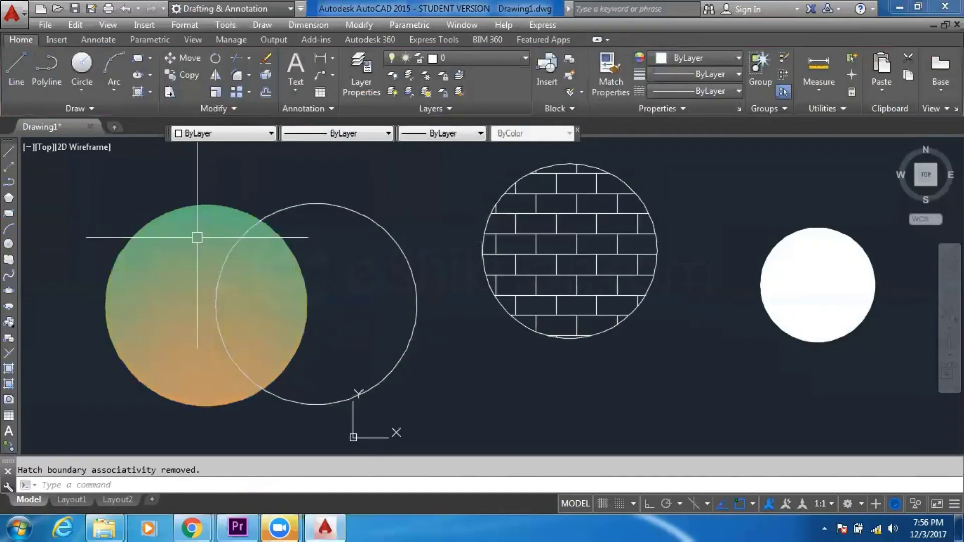
Move the gradient fill by its centre grip back onto the centre of its empty circle.
click(197, 237)
click(204, 178)
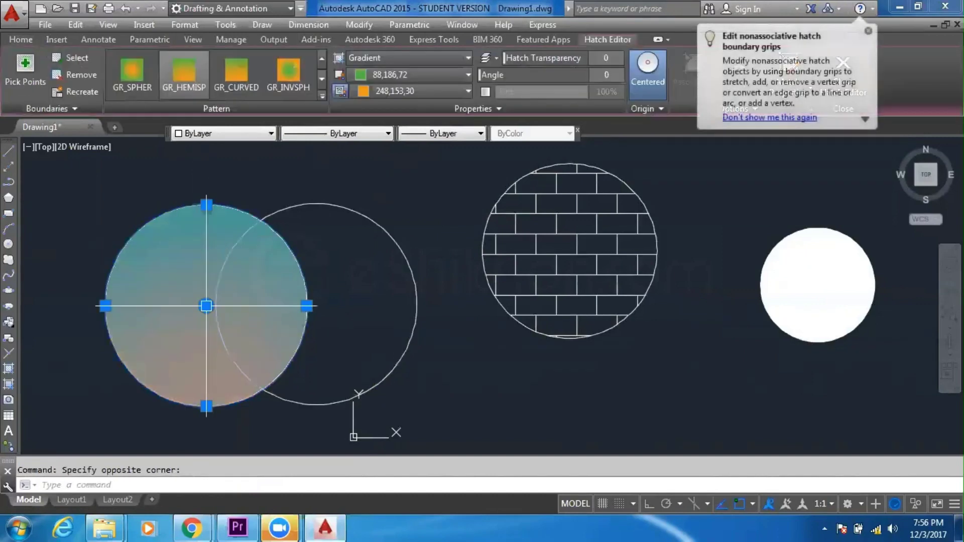
click(206, 305)
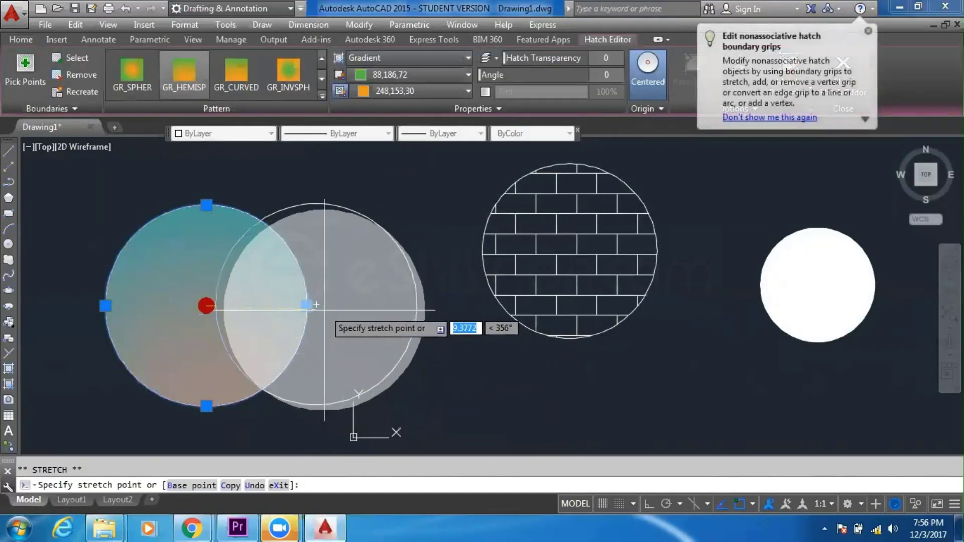
click(316, 303)
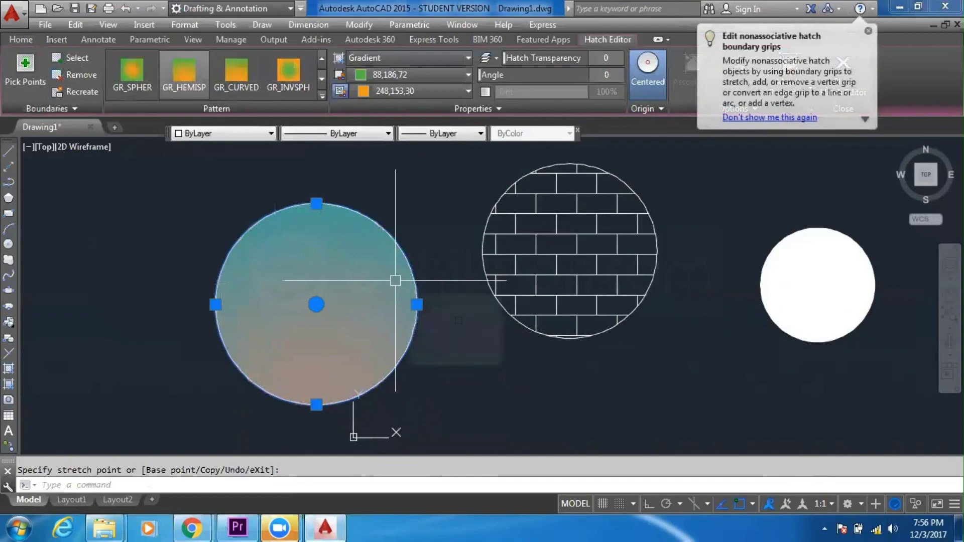
Try the GR_INVSPH gradient pattern on the fill, settle on GR_SPHER, and deselect the fill.
click(285, 83)
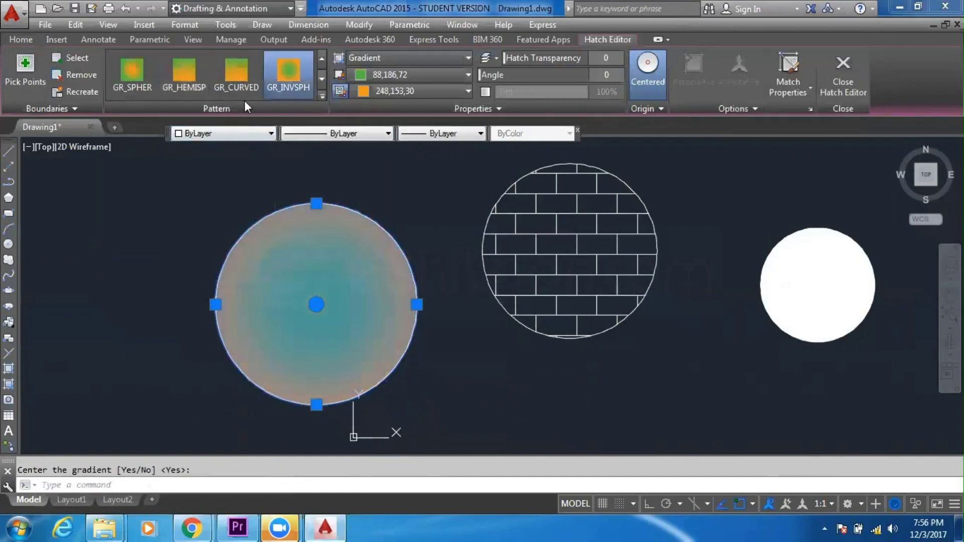
click(143, 73)
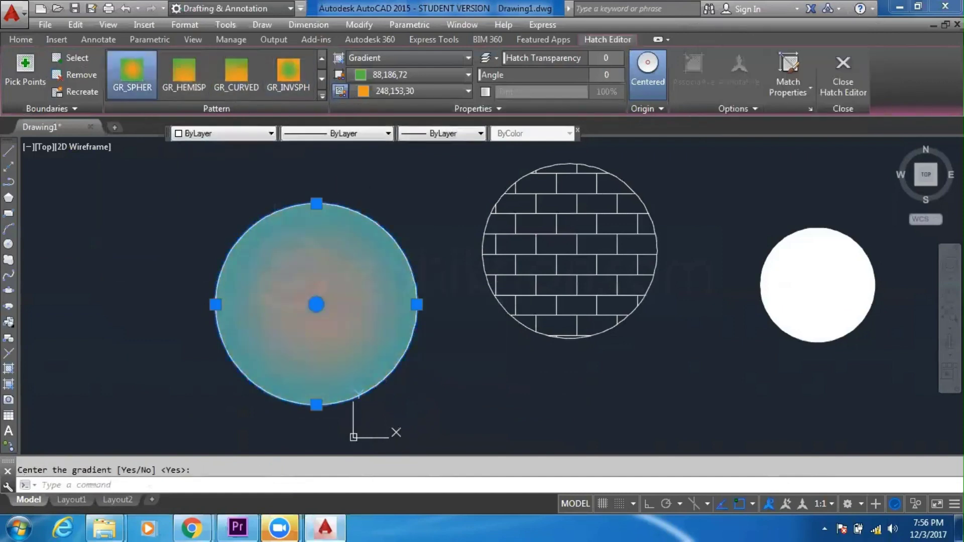
key(Escape)
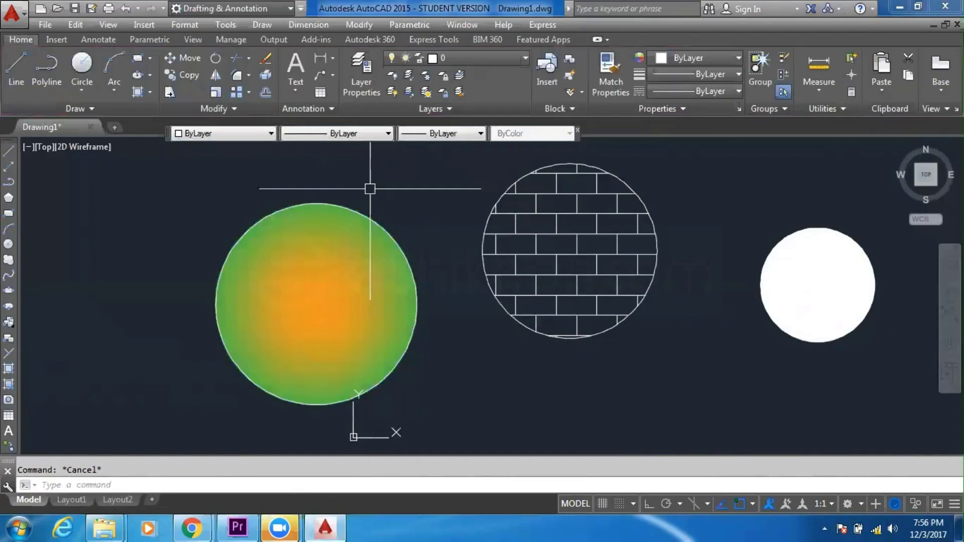
Try the AR-B816C, ANSI37 and ANSI34 patterns on the brick-hatched circle.
click(590, 260)
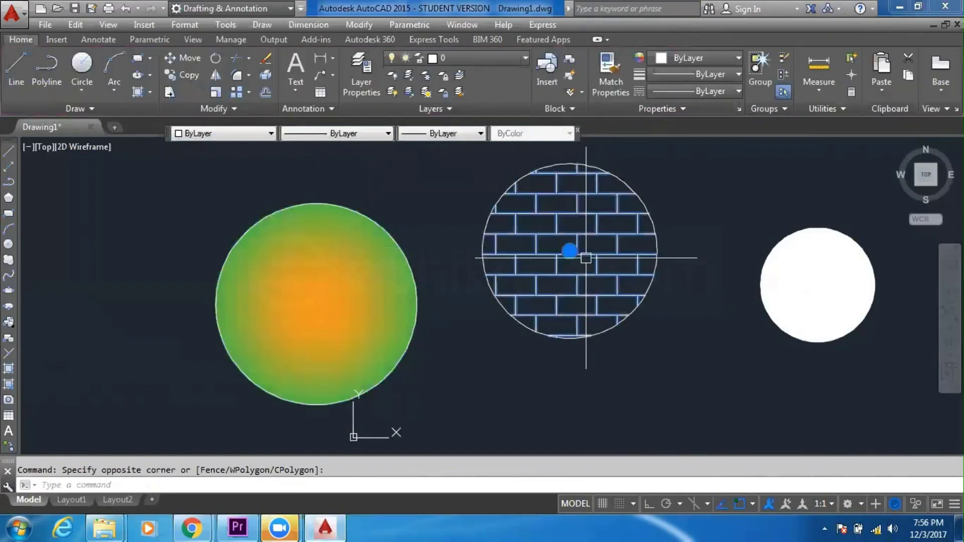
click(602, 251)
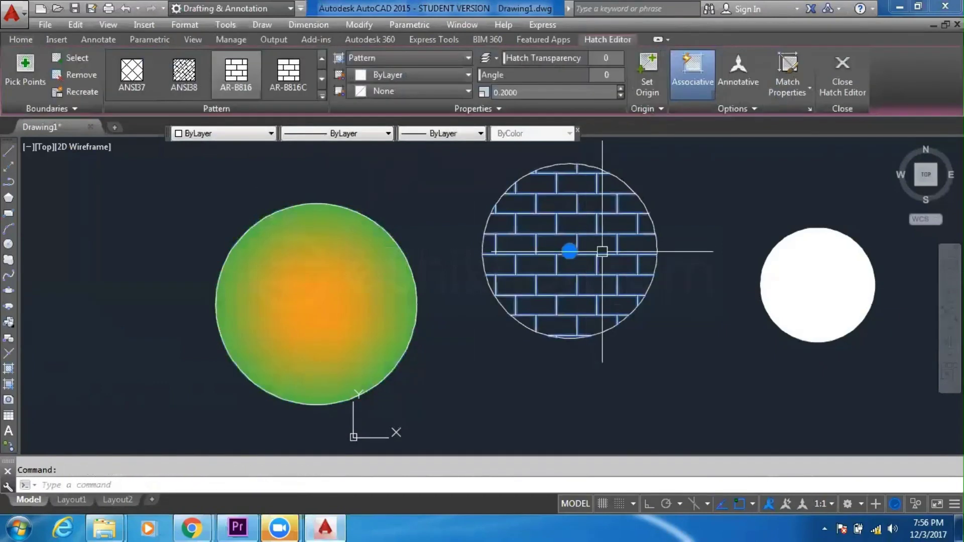
click(304, 82)
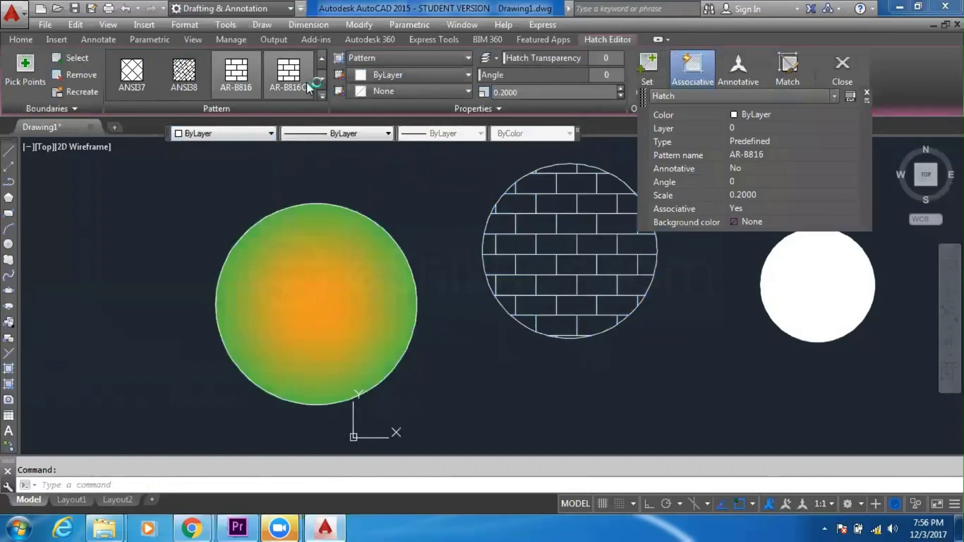
click(132, 70)
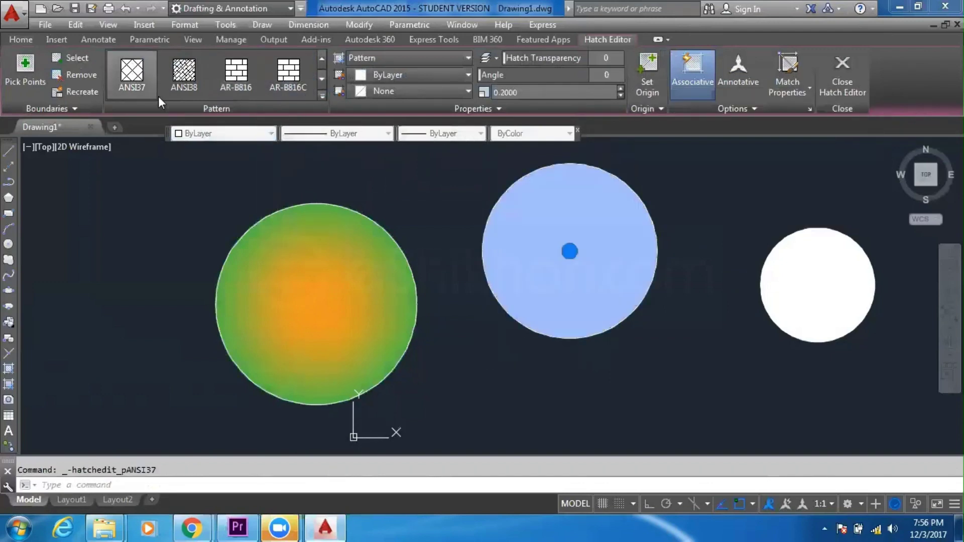
click(322, 96)
click(177, 129)
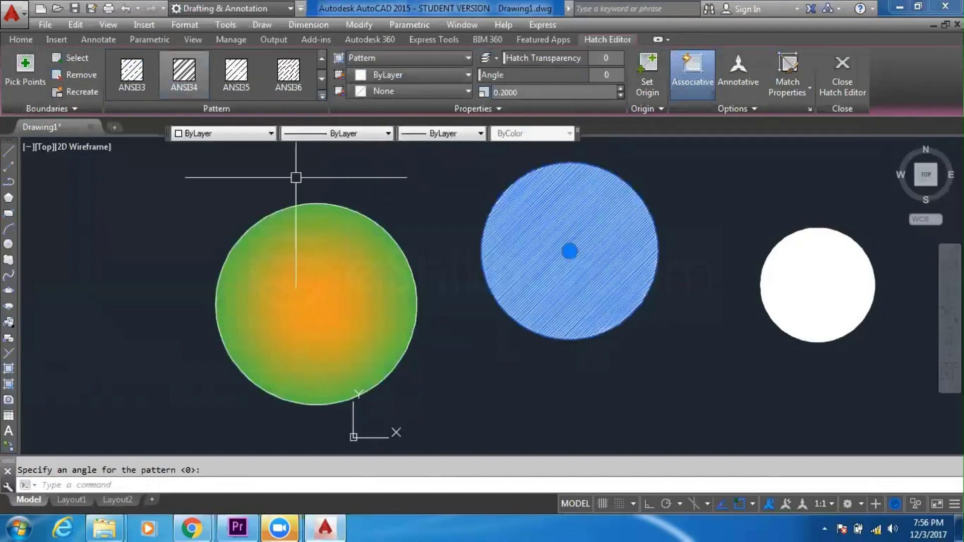
Set the middle circle's hatch pattern to AR-BRELM and leave hatch editing.
click(321, 95)
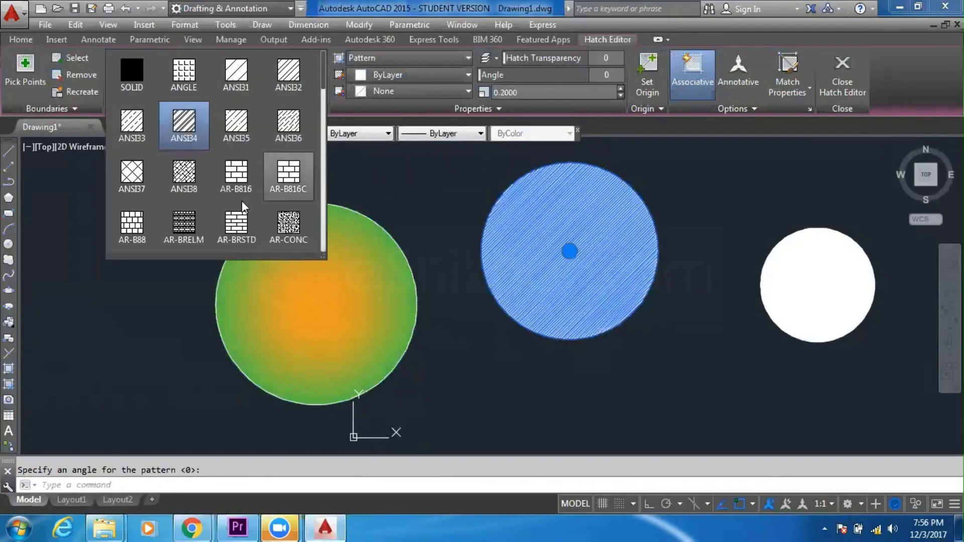
click(185, 224)
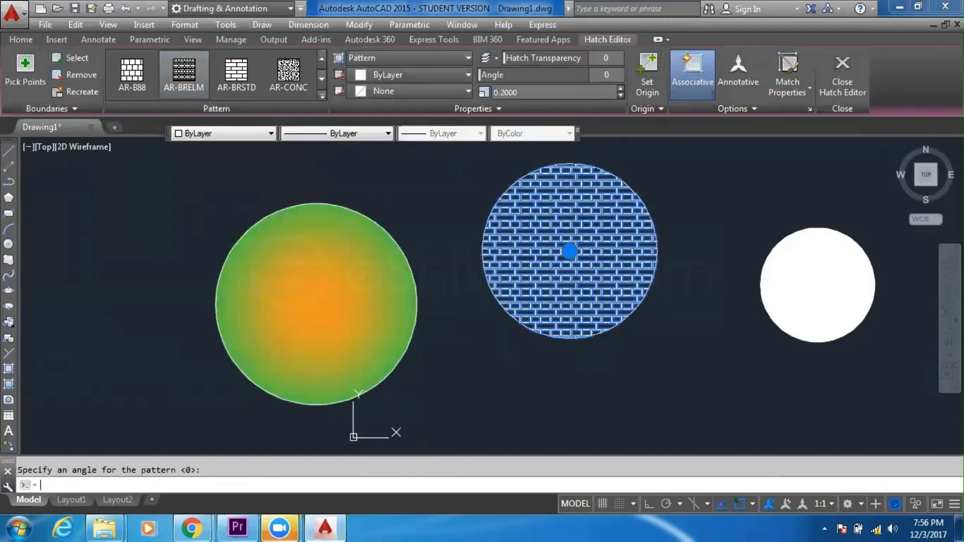
right_click(408, 190)
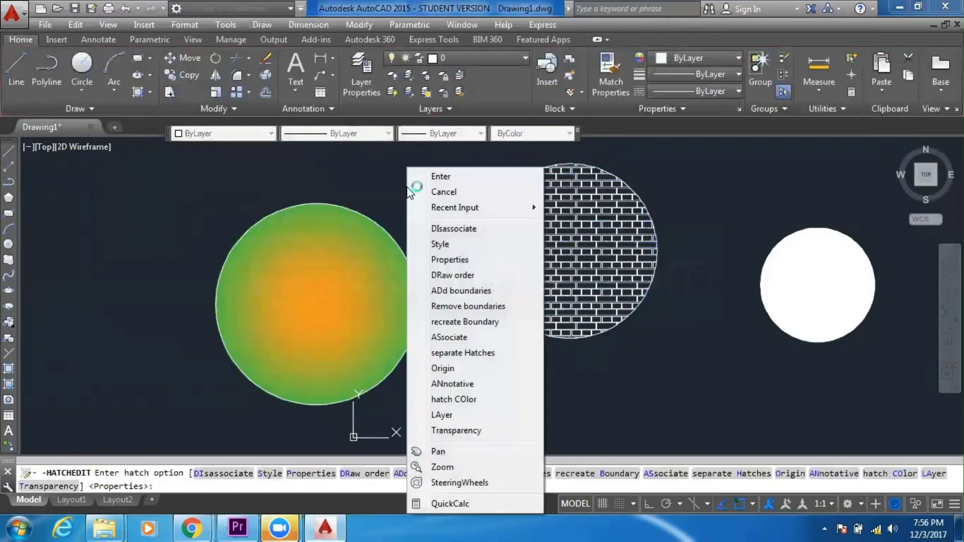
click(437, 177)
right_click(404, 178)
click(434, 191)
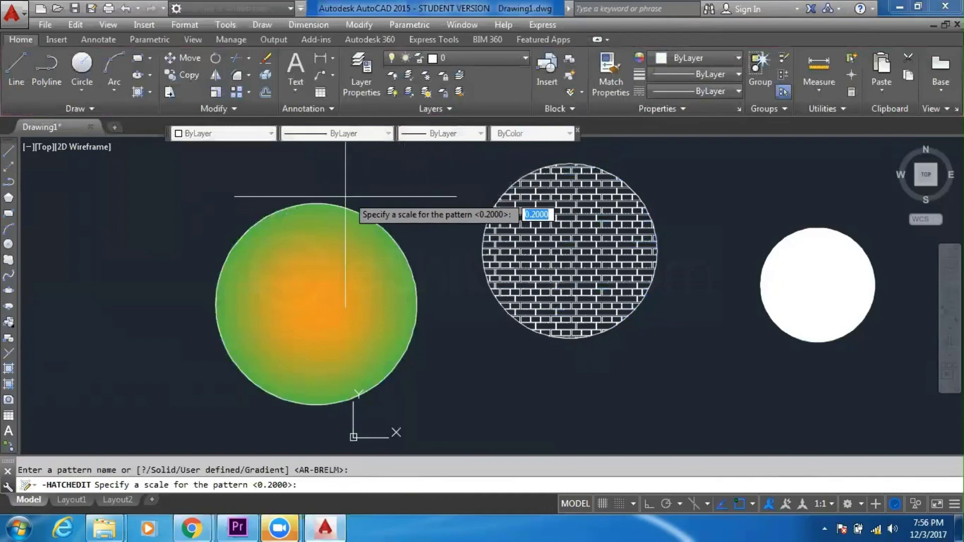
key(Escape)
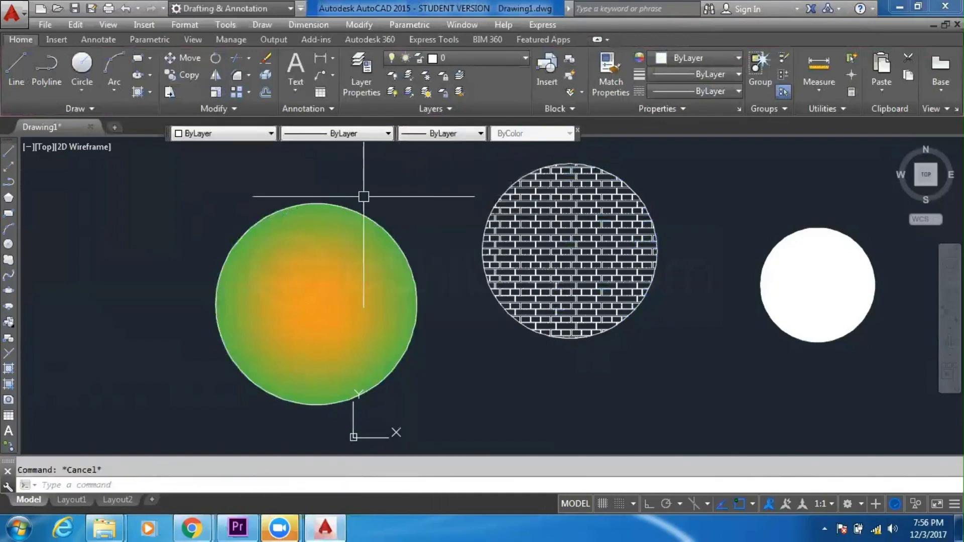
scroll(557, 215, up, 5)
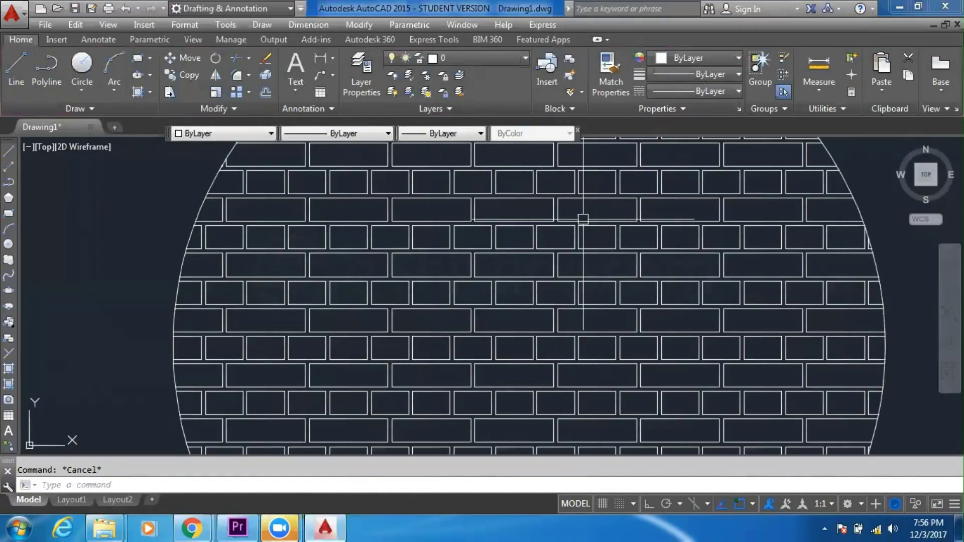
scroll(553, 241, down, 3)
scroll(570, 270, down, 4)
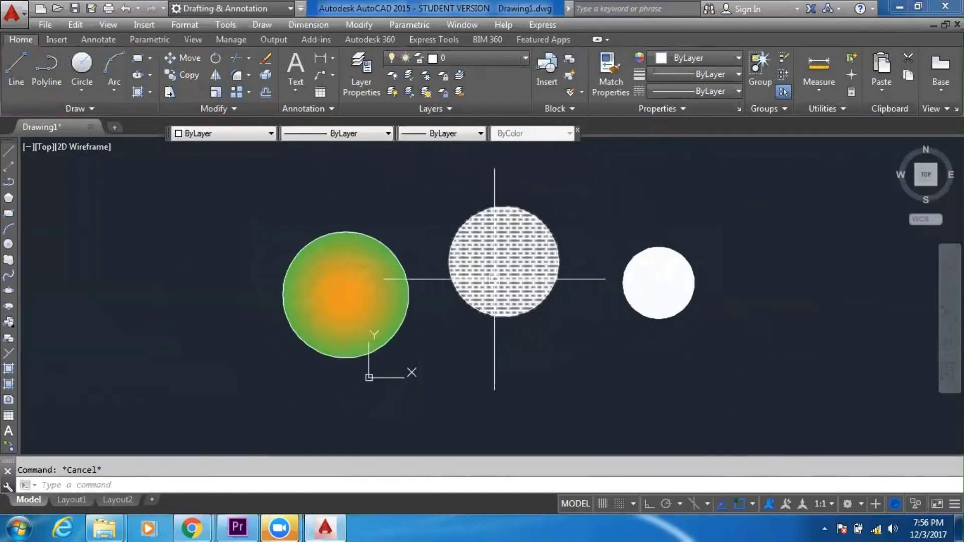
middle_drag(588, 297, 467, 272)
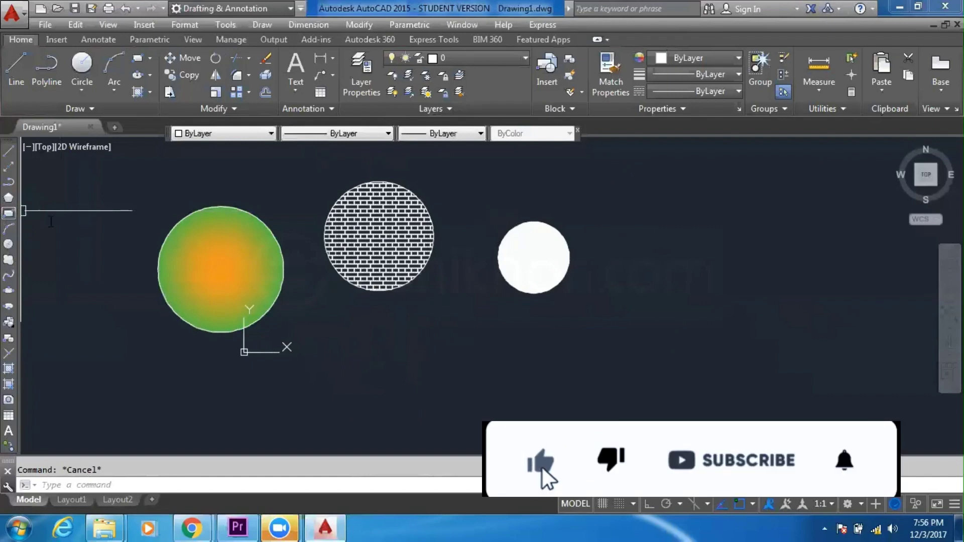
click(9, 198)
key(Return)
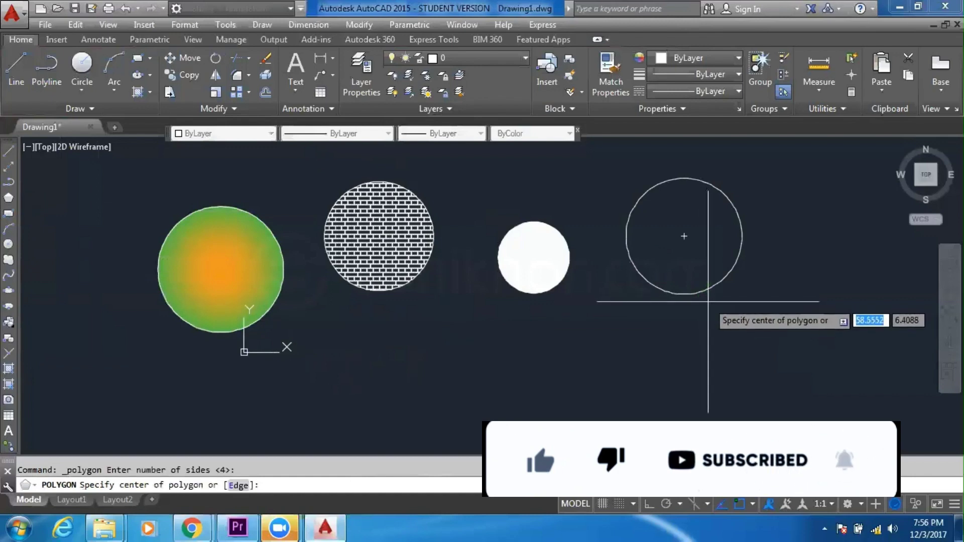
key(Escape)
Erase the unfilled circle beside the solid white one.
click(703, 236)
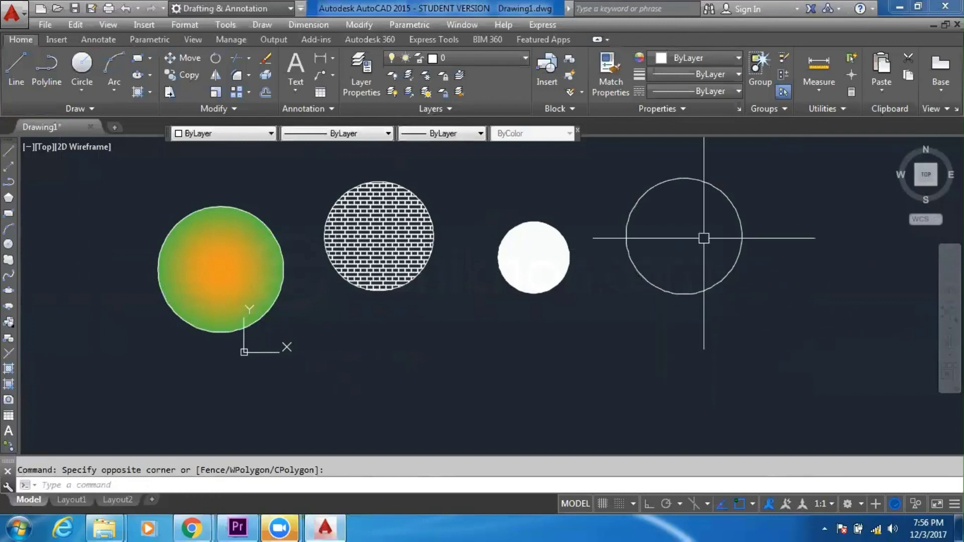
click(633, 323)
key(Delete)
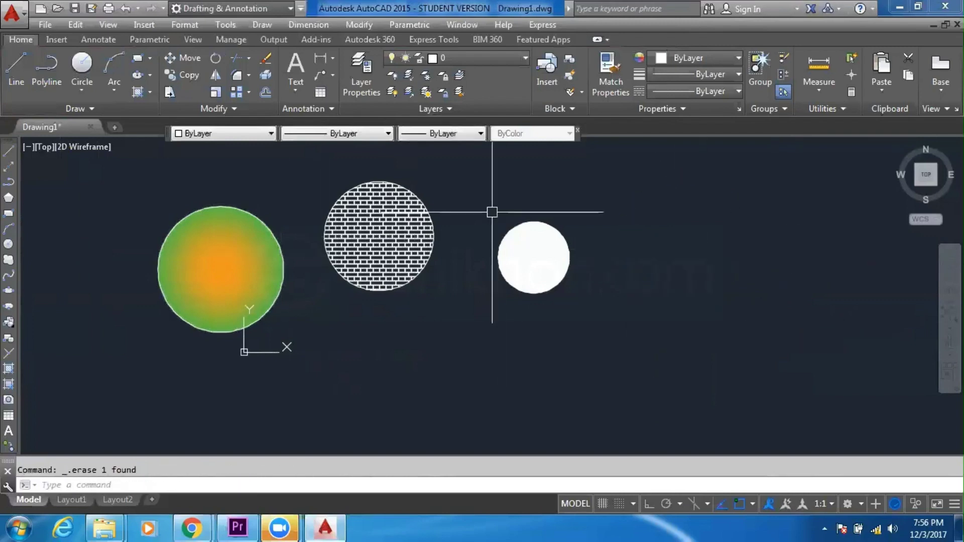
Draw a circle of radius 10 in the empty area below and to the right of the solid white circle.
middle_drag(495, 209, 443, 195)
click(12, 246)
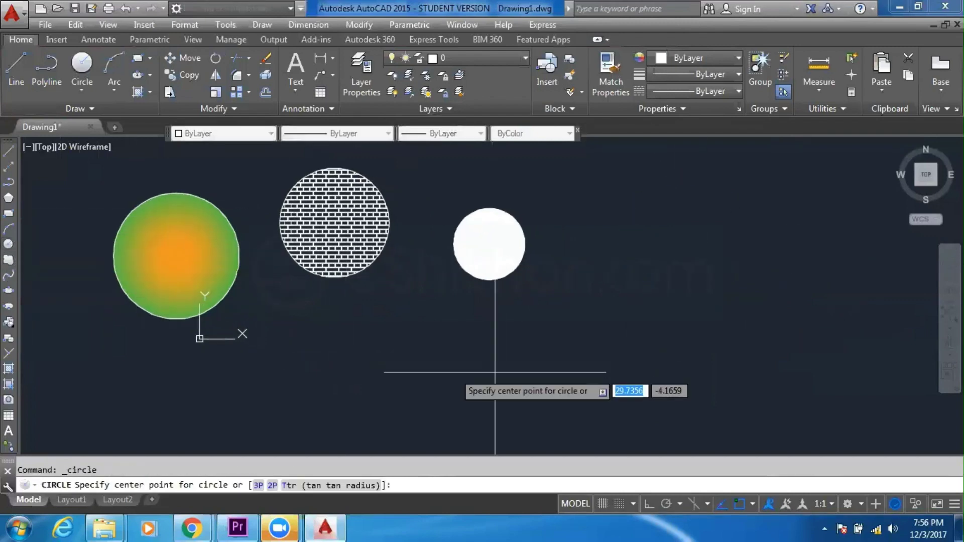
click(607, 359)
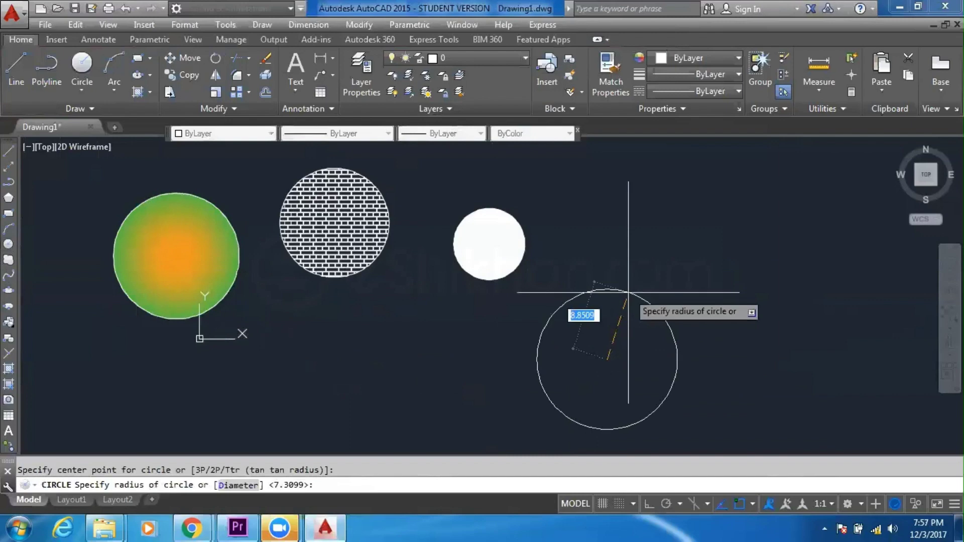
text(10)
key(Return)
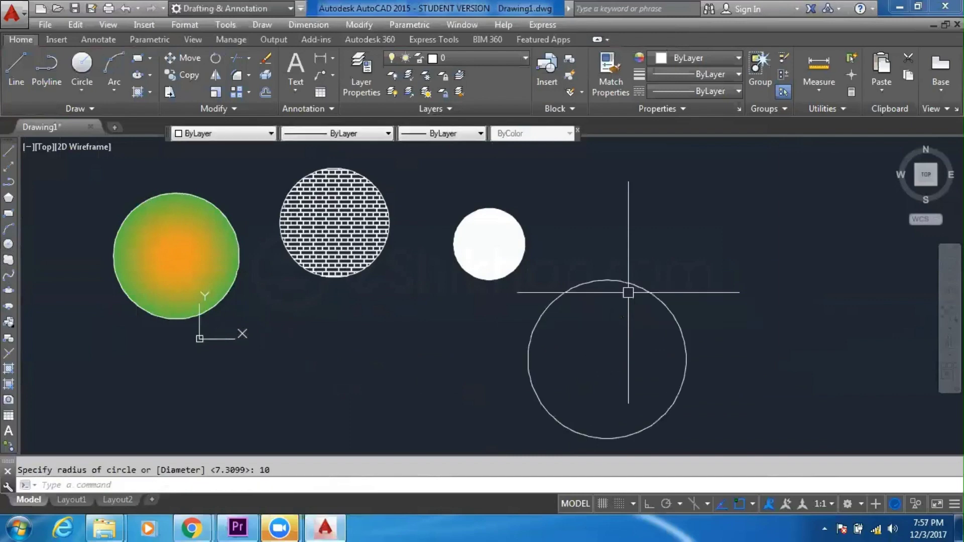
Draw a five-sided polygon centred on the new circle, inscribed in circle with radius 10.
click(14, 199)
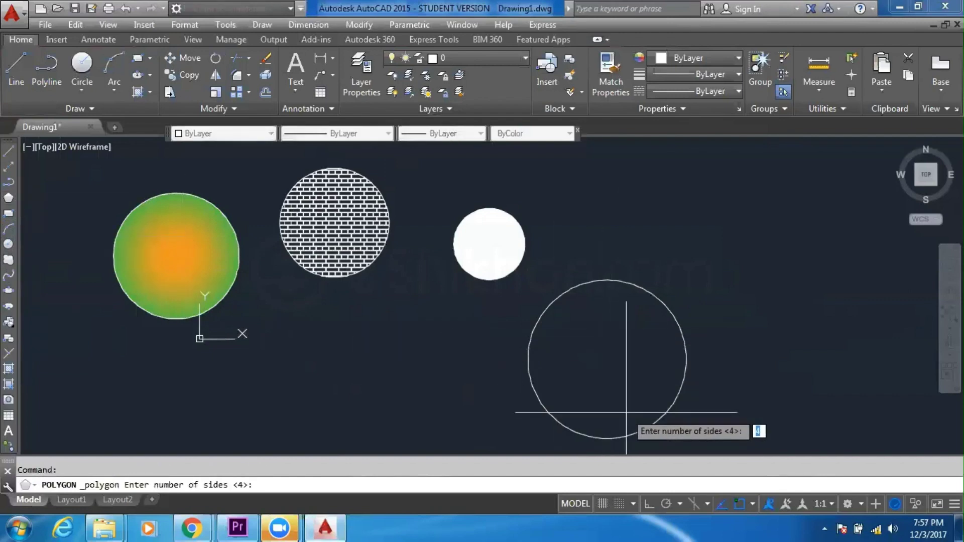
text(5)
key(Return)
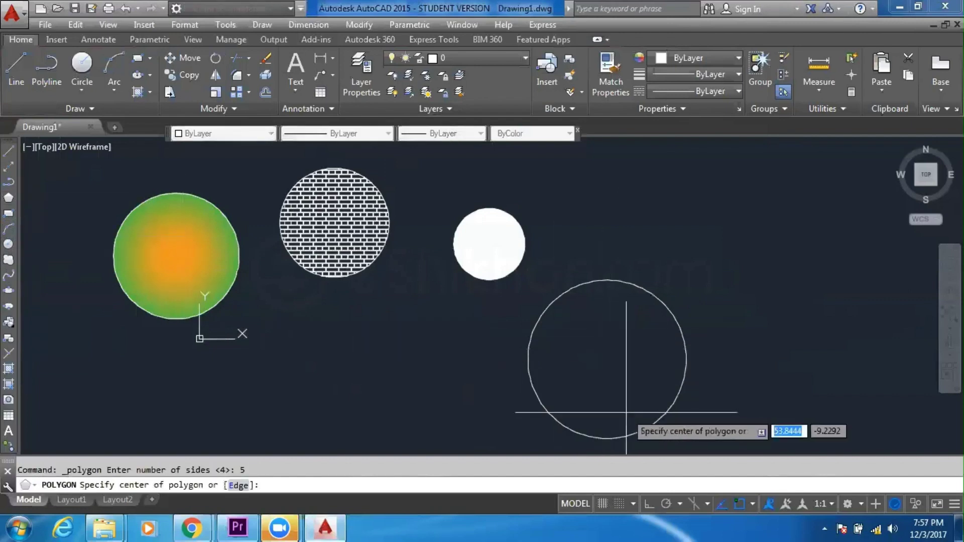
click(608, 357)
click(633, 397)
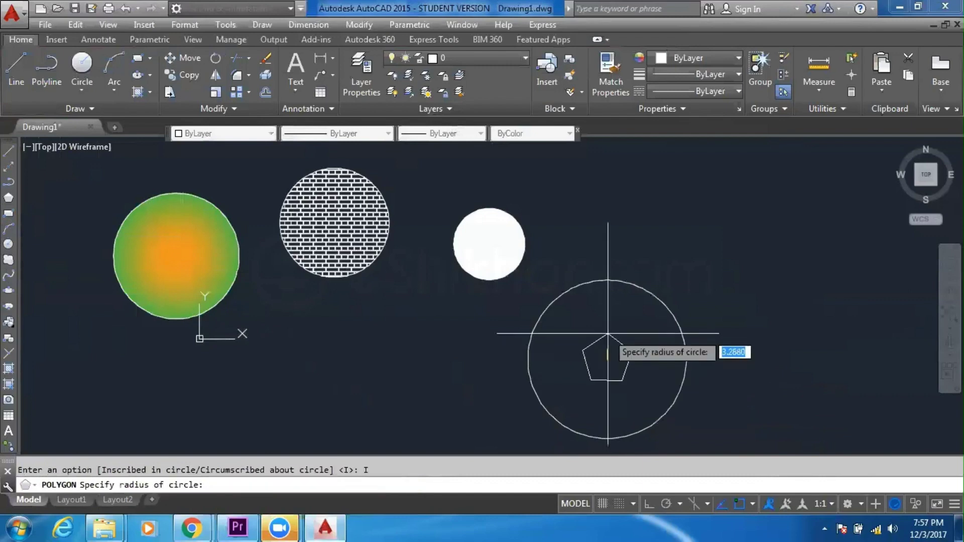
text(5)
text(0)
key(Return)
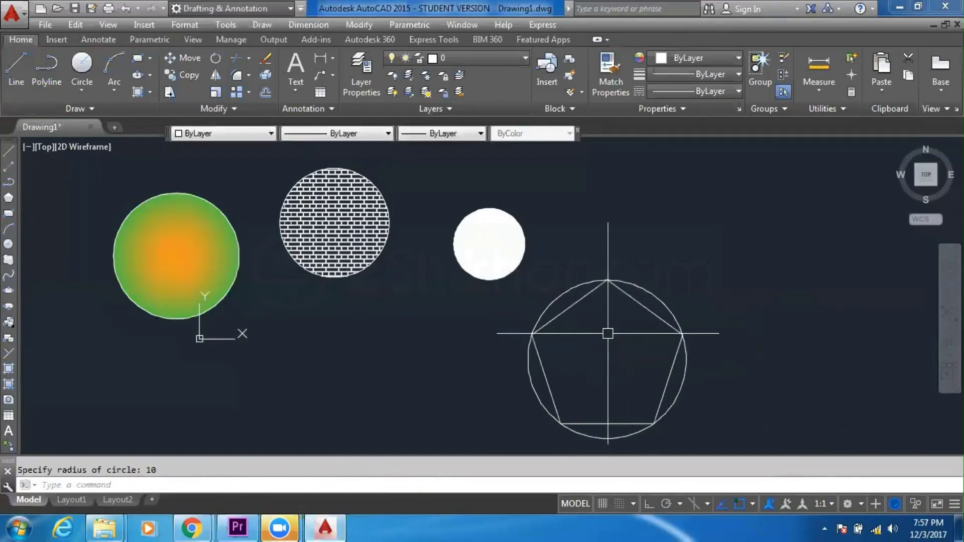
Draw a second five-sided polygon at the same centre, circumscribed about a circle of radius 5.
key(Return)
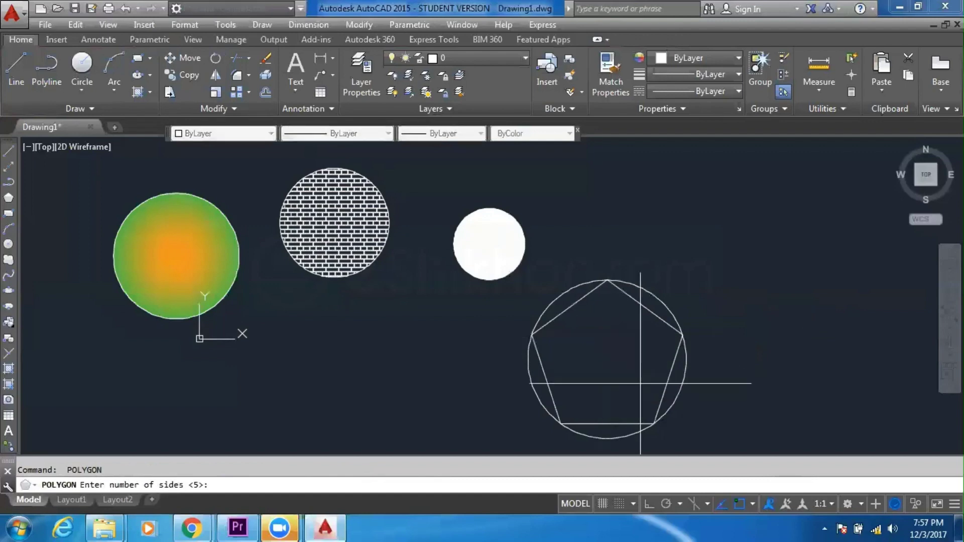
key(Return)
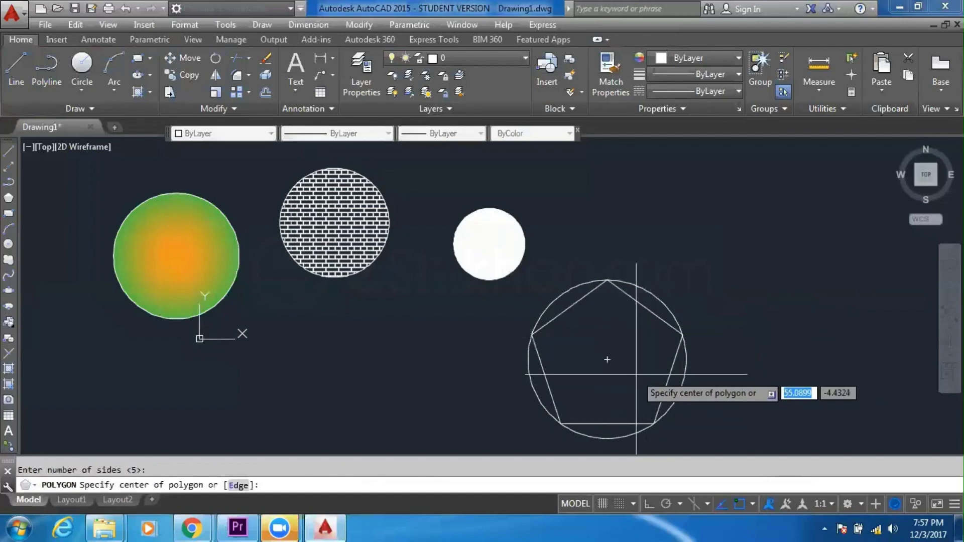
click(608, 357)
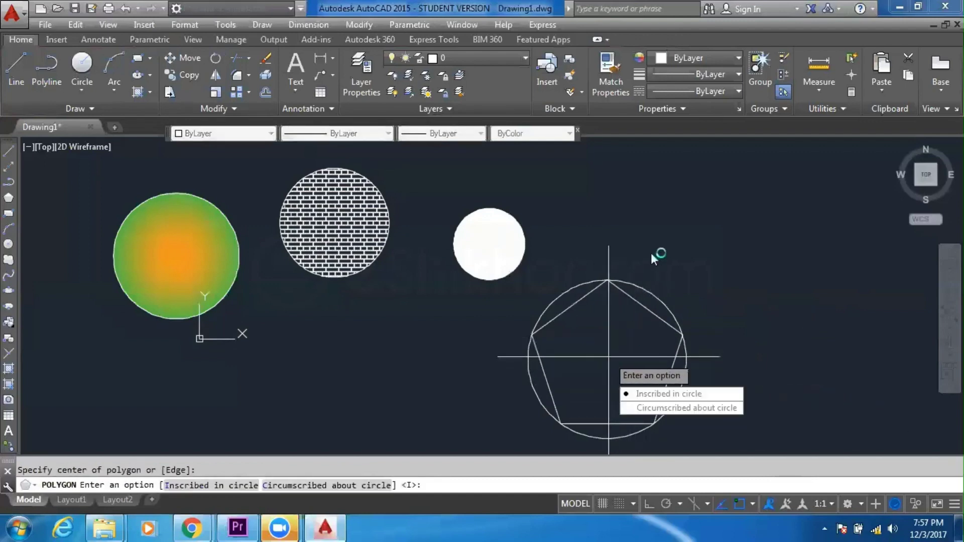
click(665, 406)
text(5)
key(Return)
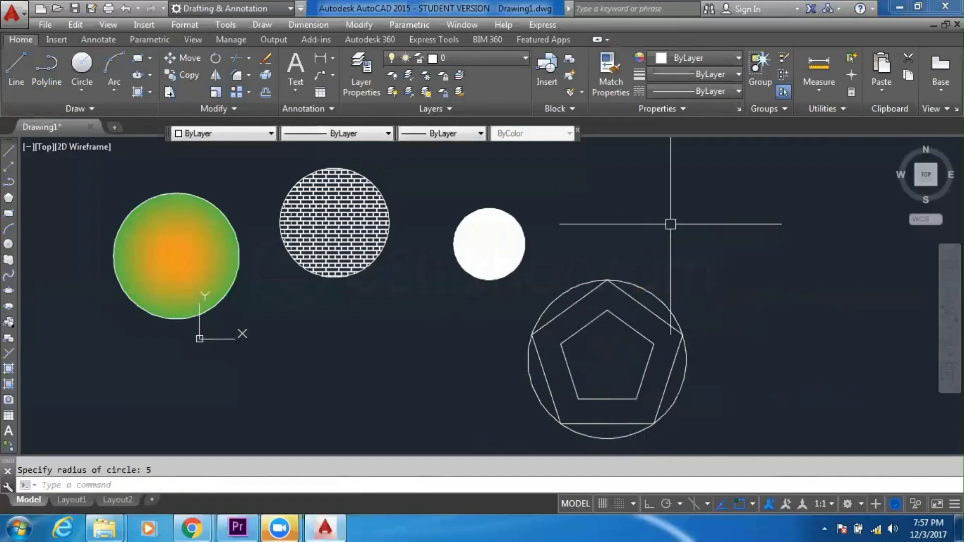
Erase the smaller inner pentagon.
click(630, 326)
mouse_move(631, 327)
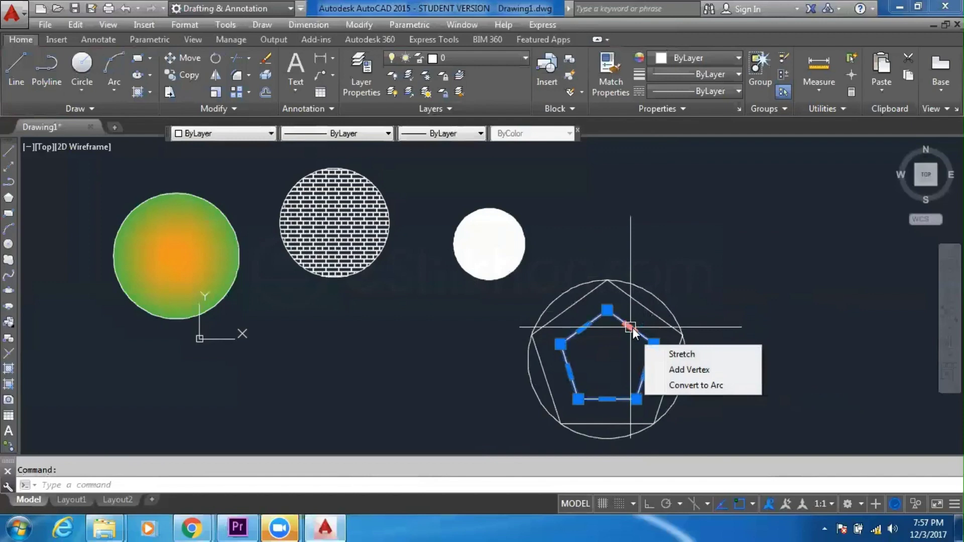
key(Delete)
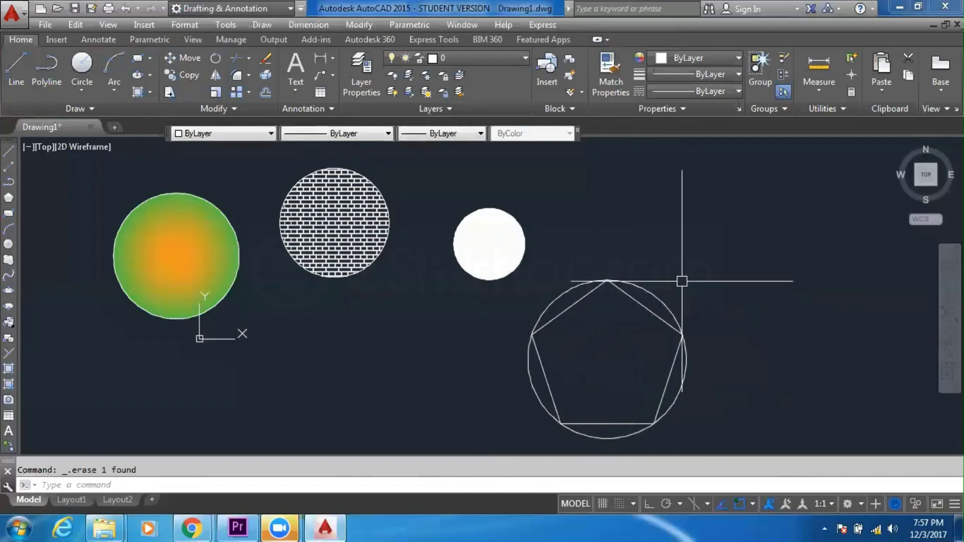
Draw a five-sided polygon at the circle's centre, circumscribed about a circle of radius 10.
click(9, 199)
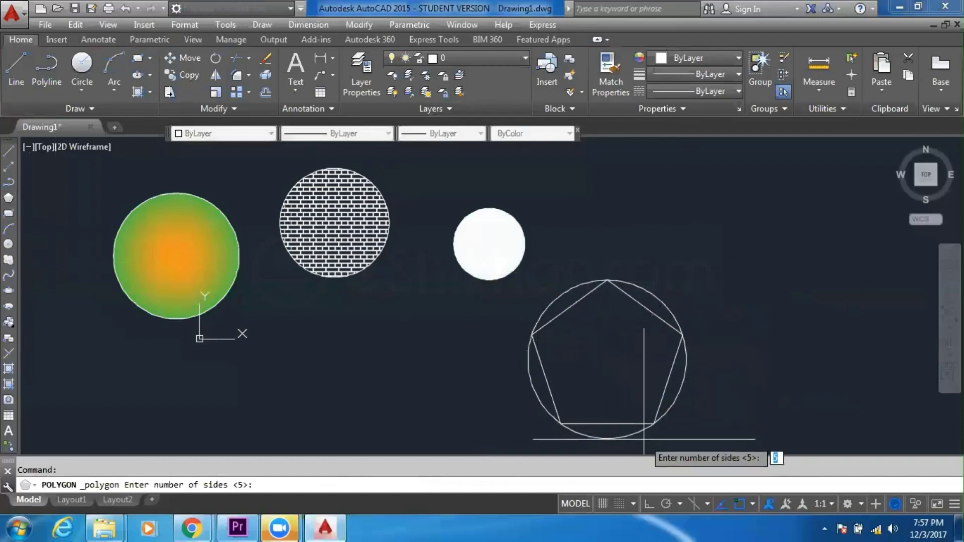
key(Return)
click(607, 360)
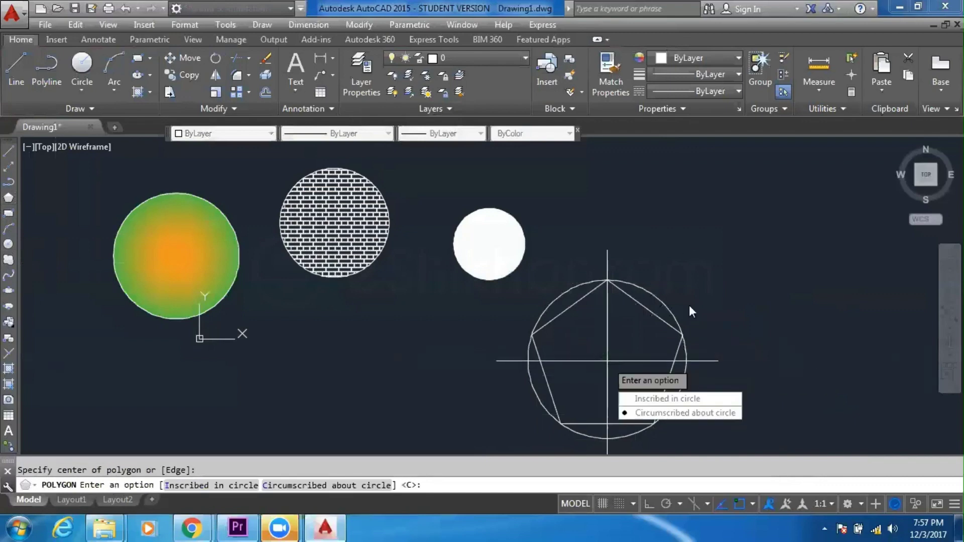
click(675, 412)
text(1)
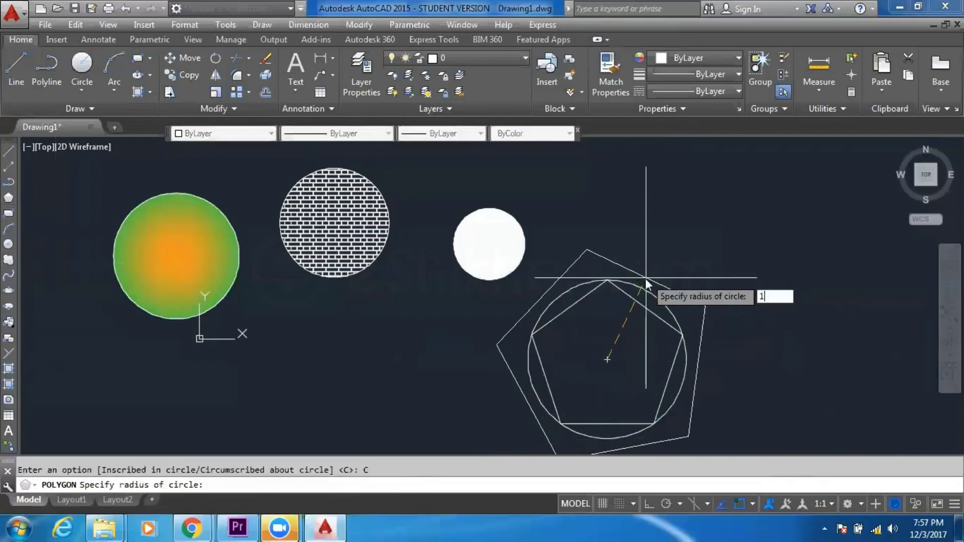
text(0)
key(Return)
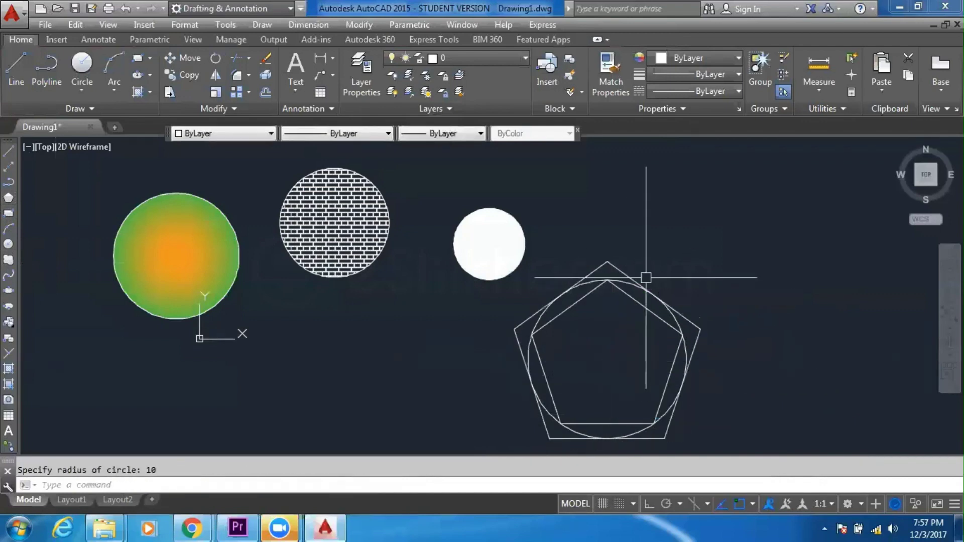
middle_drag(661, 311, 653, 272)
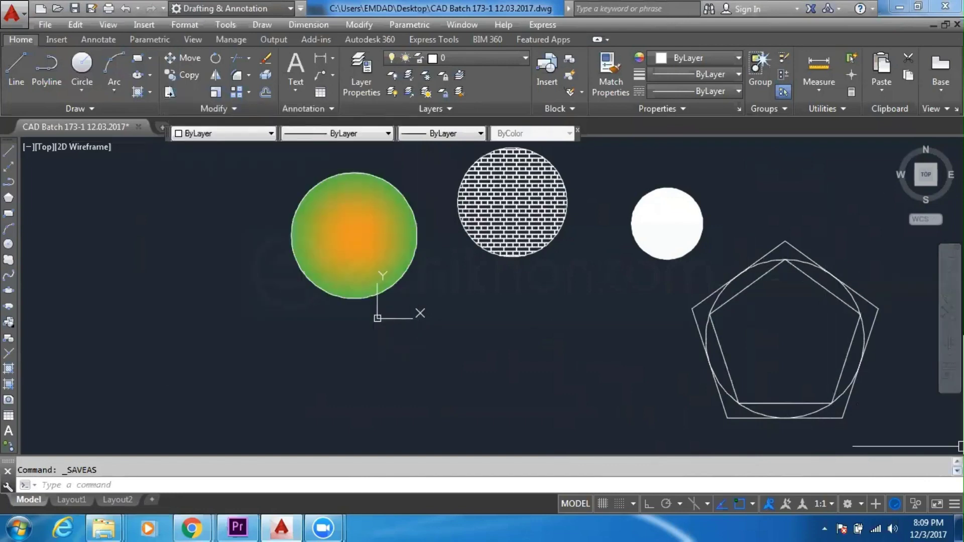
Display the Modify toolbar.
right_click(8, 216)
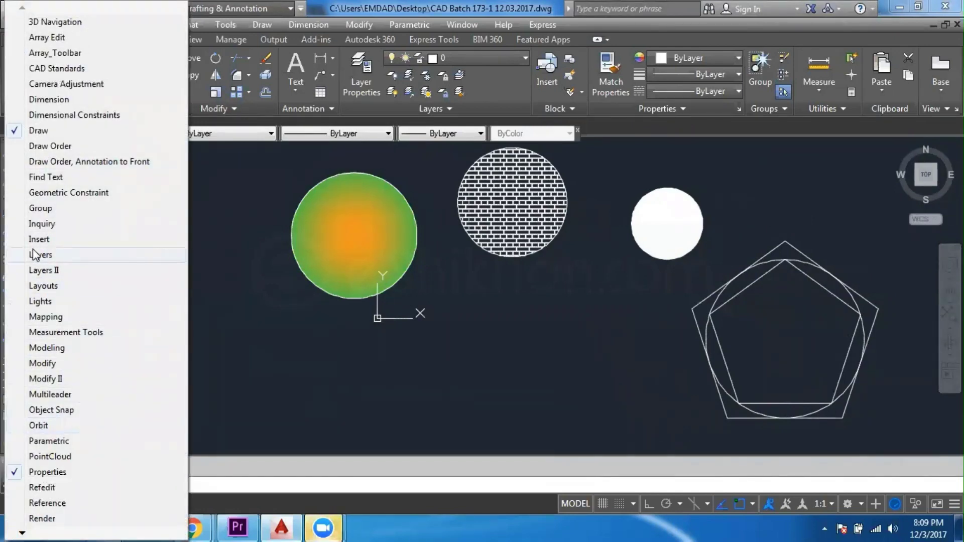
click(61, 364)
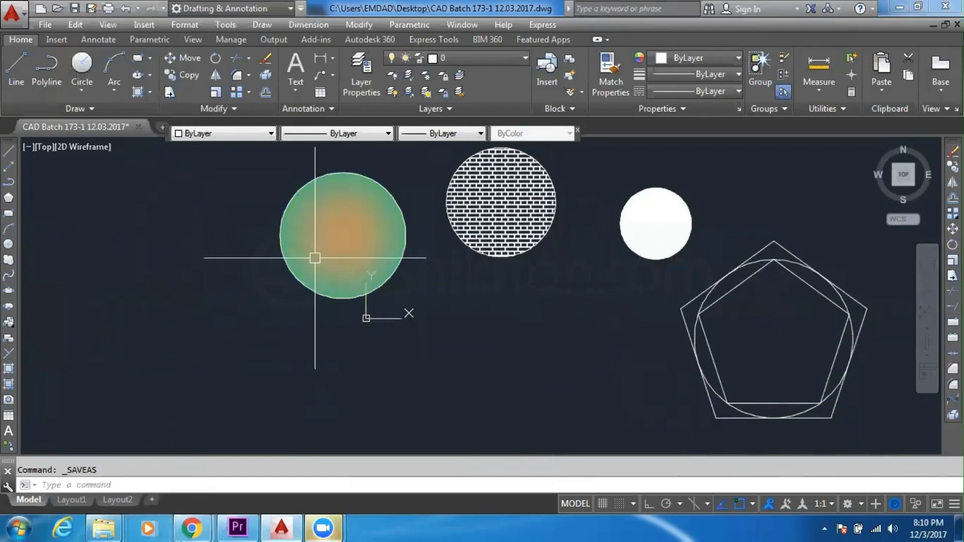
With Ortho on, draw a horizontal line about 16 units long in the empty area left of the gradient circle.
middle_drag(371, 260, 529, 261)
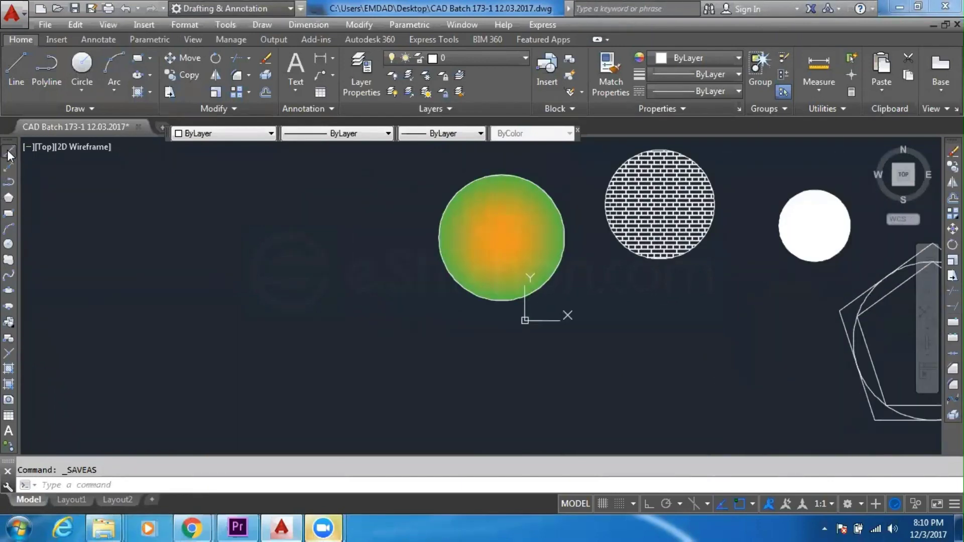
click(8, 154)
click(105, 312)
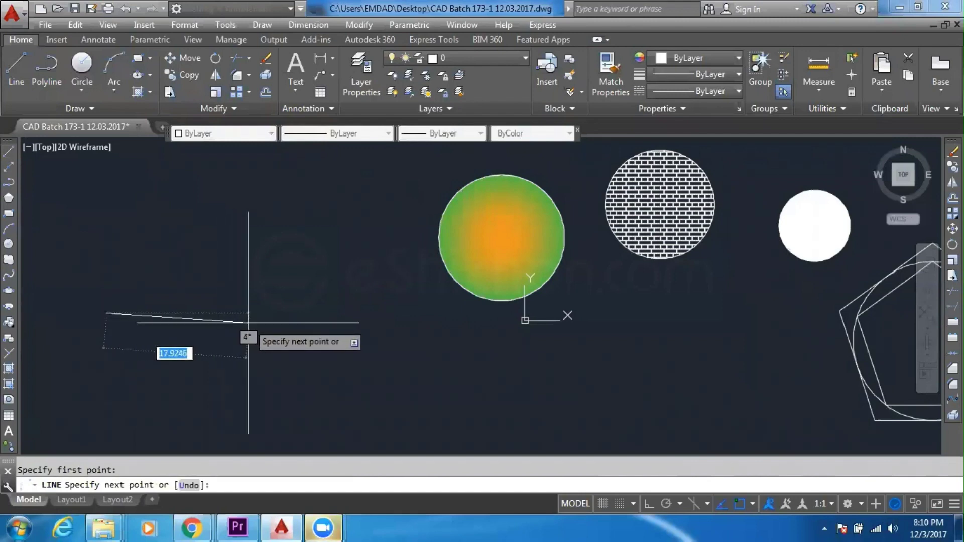
key(F8)
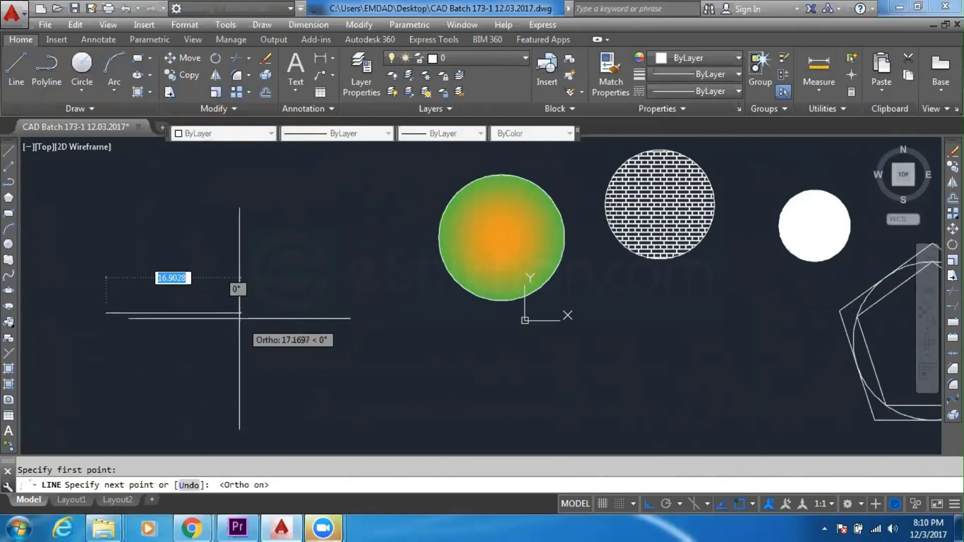
click(234, 312)
right_click(235, 316)
click(261, 327)
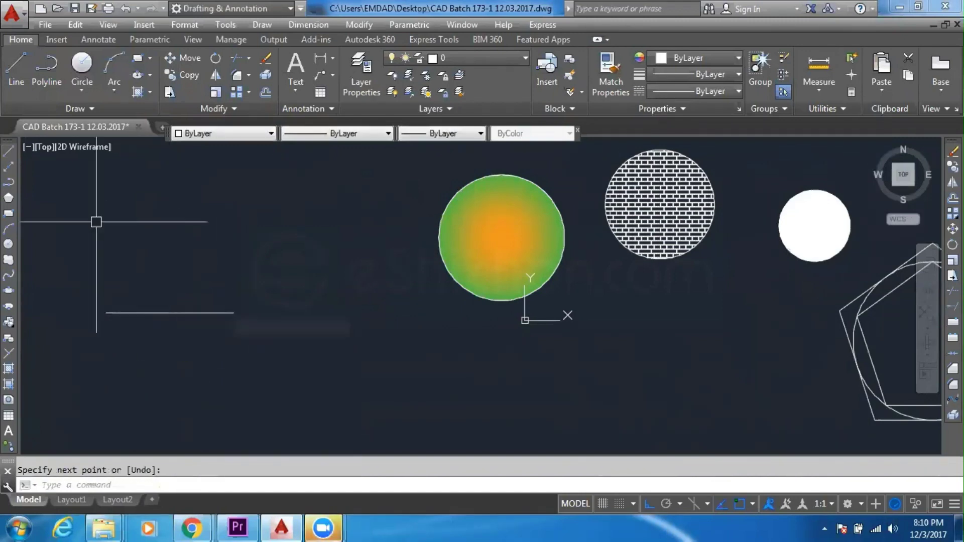
Draw a vertical line between the horizontal line and the gradient circle, reaching above and below the horizontal line's level.
click(8, 152)
click(402, 241)
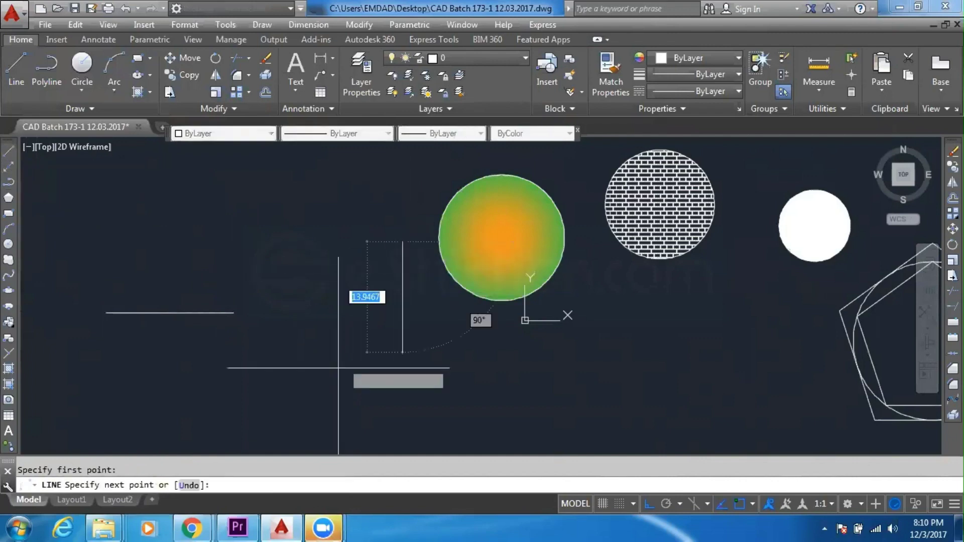
click(336, 396)
right_click(337, 396)
click(374, 242)
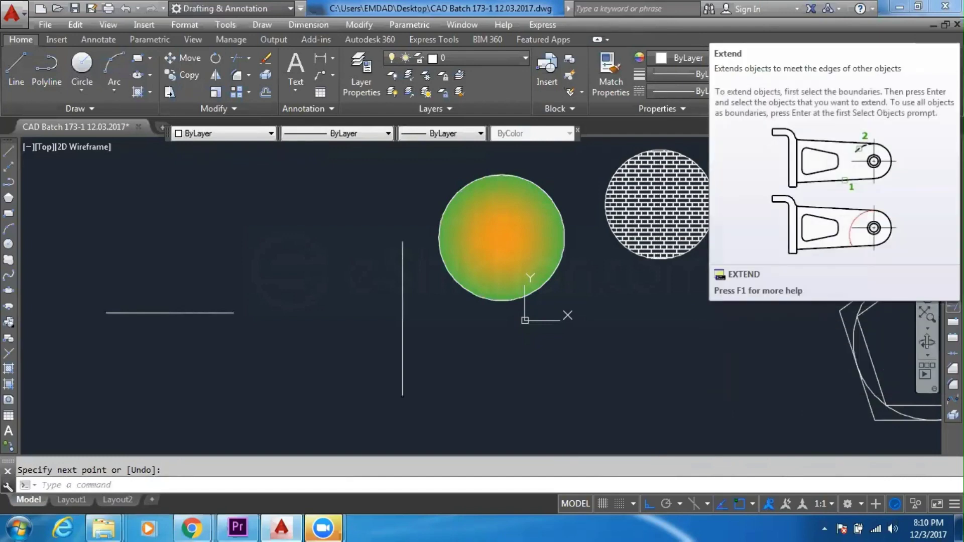
Extend the horizontal line to the vertical line, using the vertical line as the boundary edge.
click(952, 306)
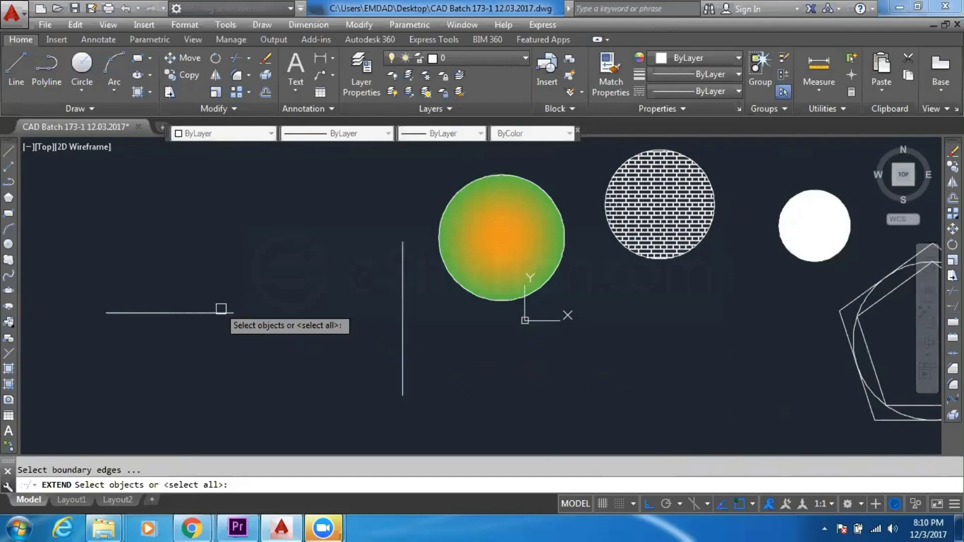
click(403, 292)
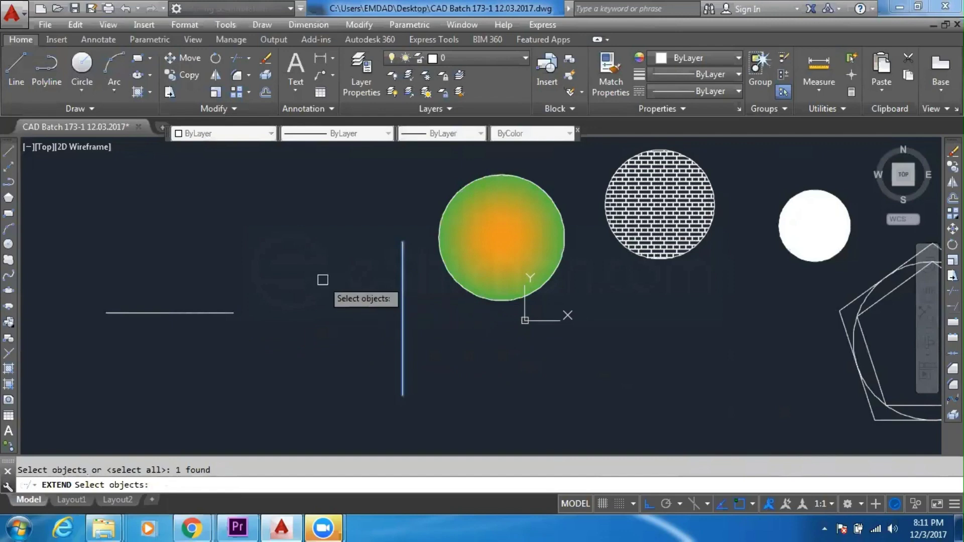
key(Return)
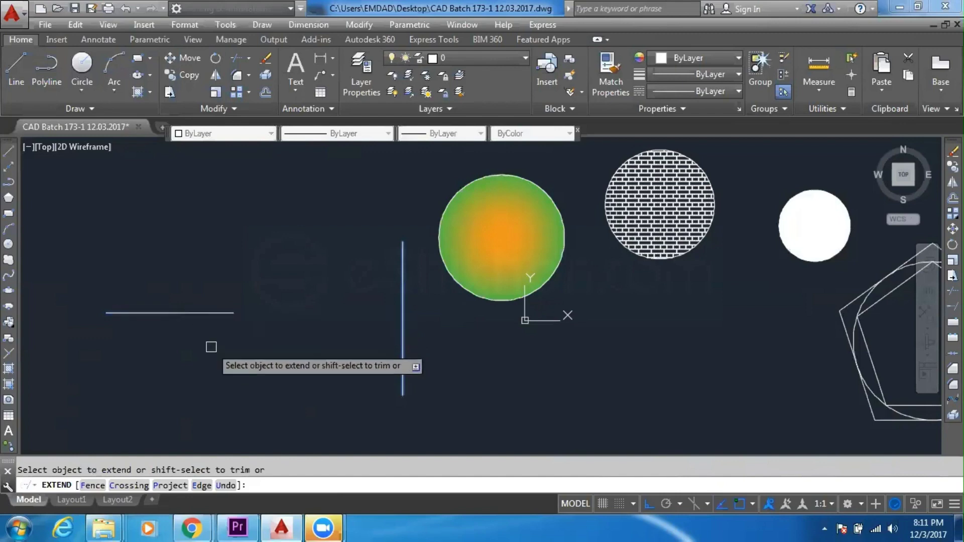
click(207, 313)
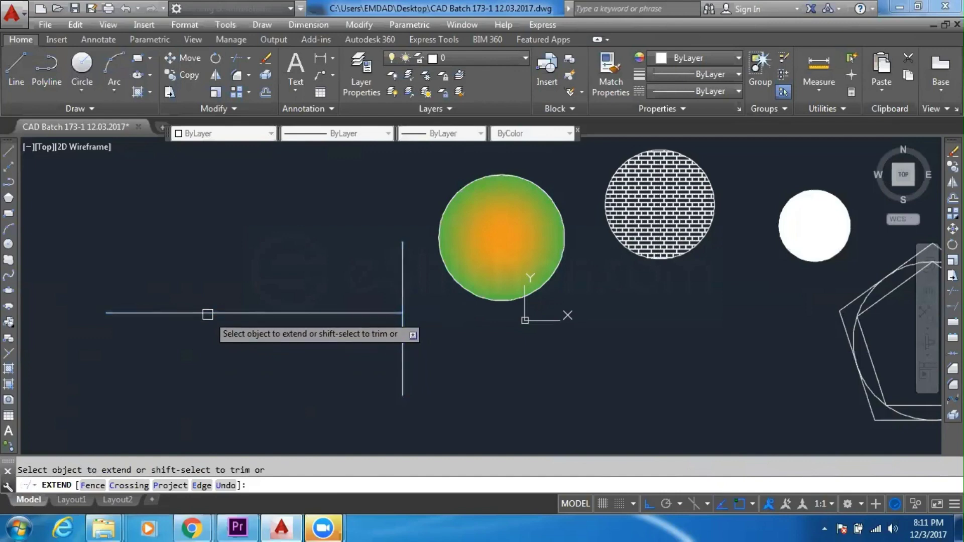
right_click(240, 344)
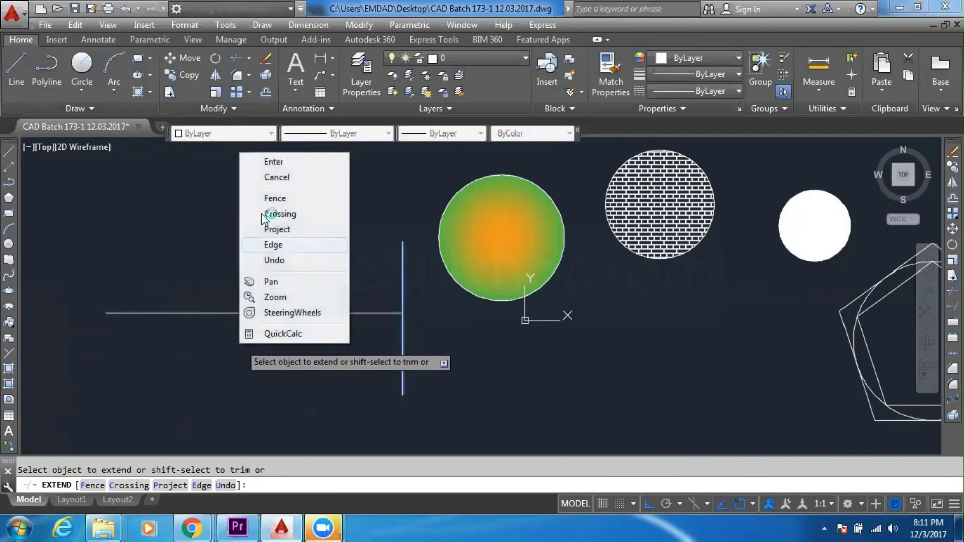
click(270, 161)
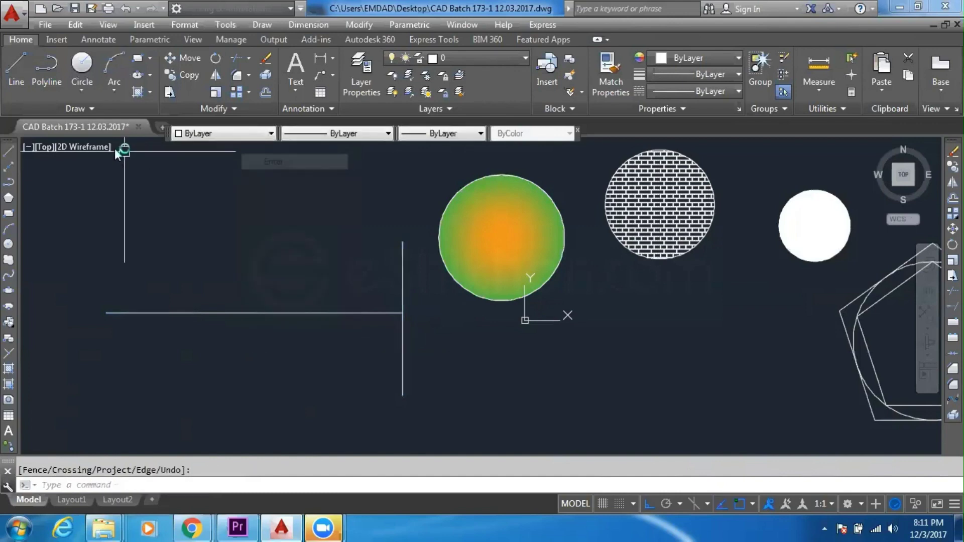
With Ortho off, draw a slanted line about 26 units long at about 11° from the horizontal line's left endpoint, stopping short of the vertical line.
click(9, 149)
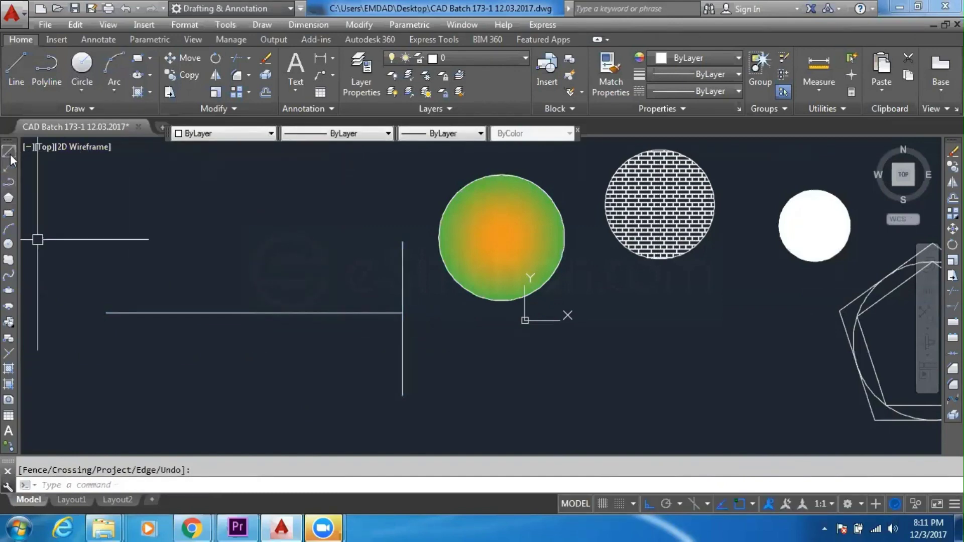
click(105, 313)
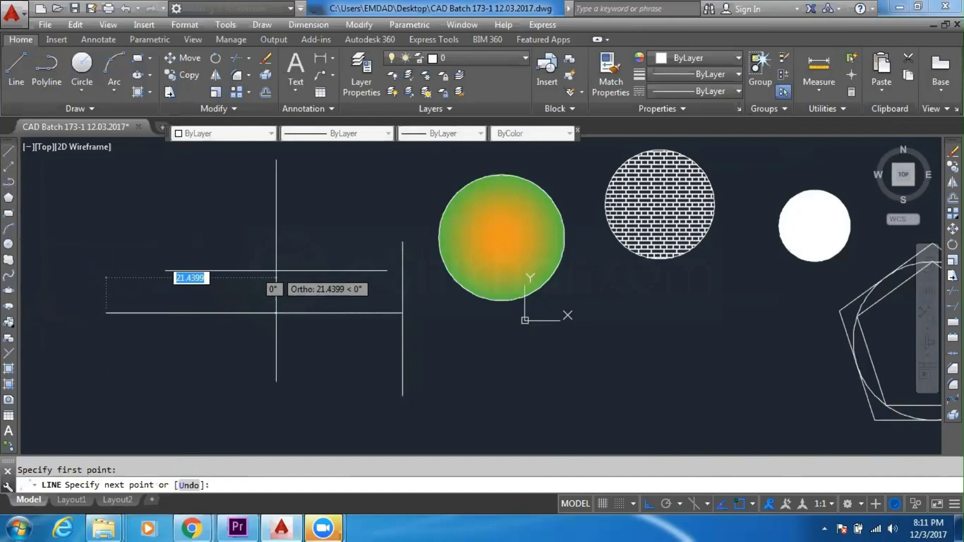
key(F8)
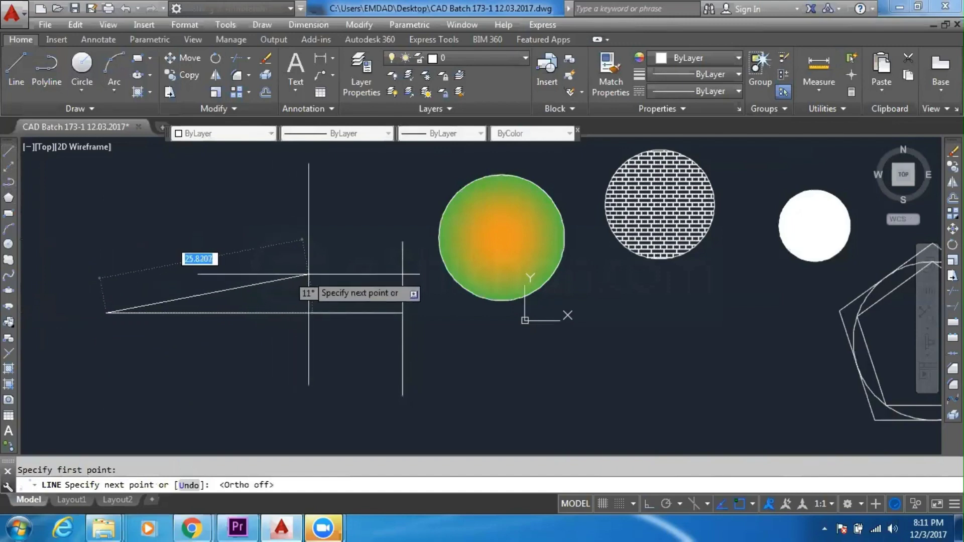
click(311, 275)
key(Escape)
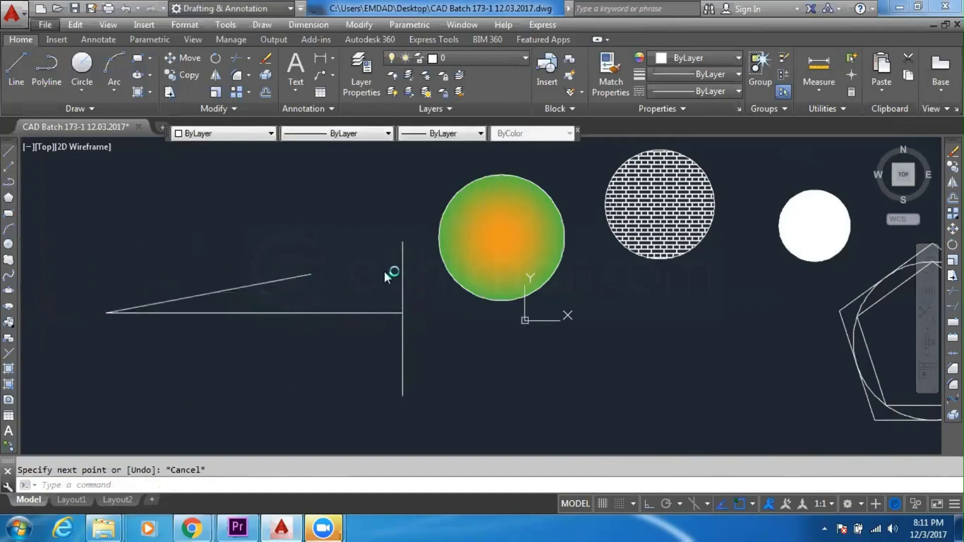
click(358, 229)
key(Escape)
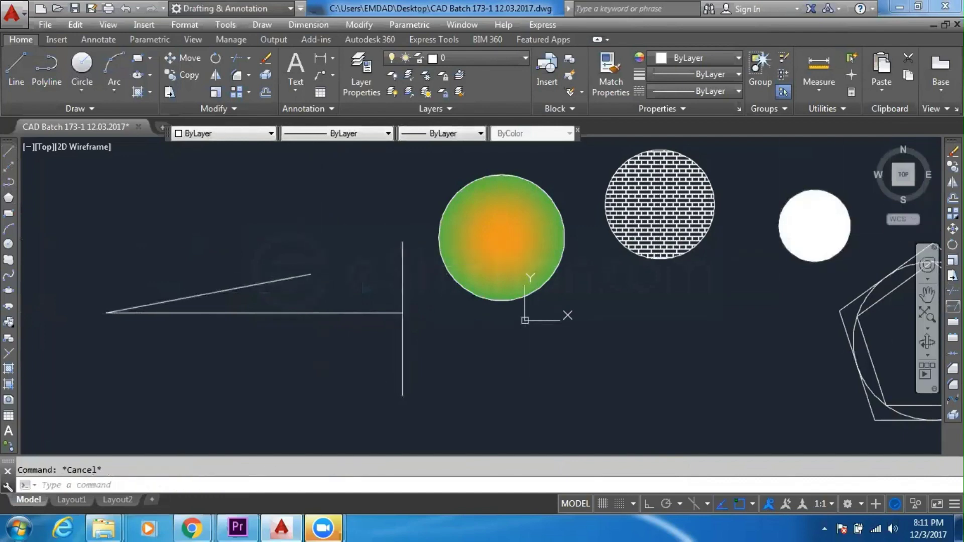
Extend the slanted line to the vertical line, using the vertical line as the boundary edge.
click(953, 306)
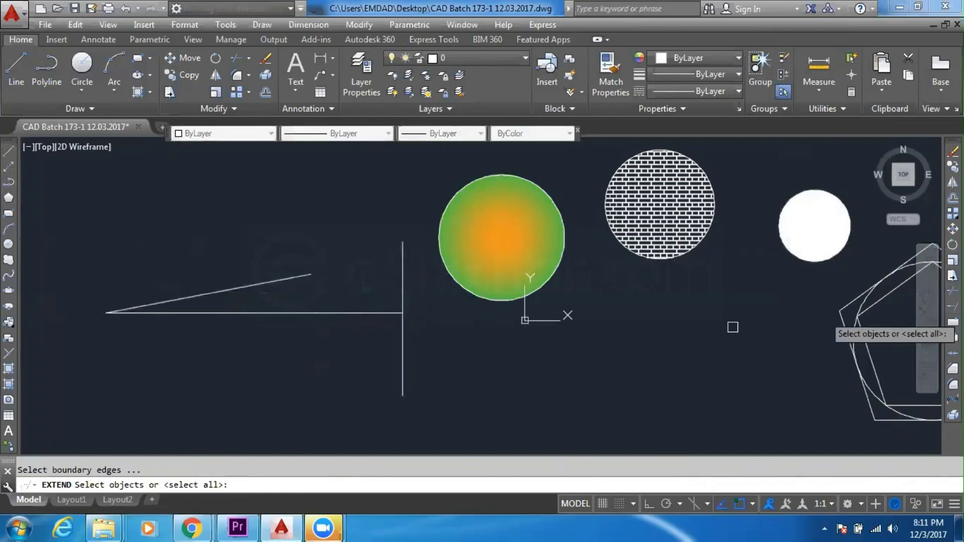
click(404, 260)
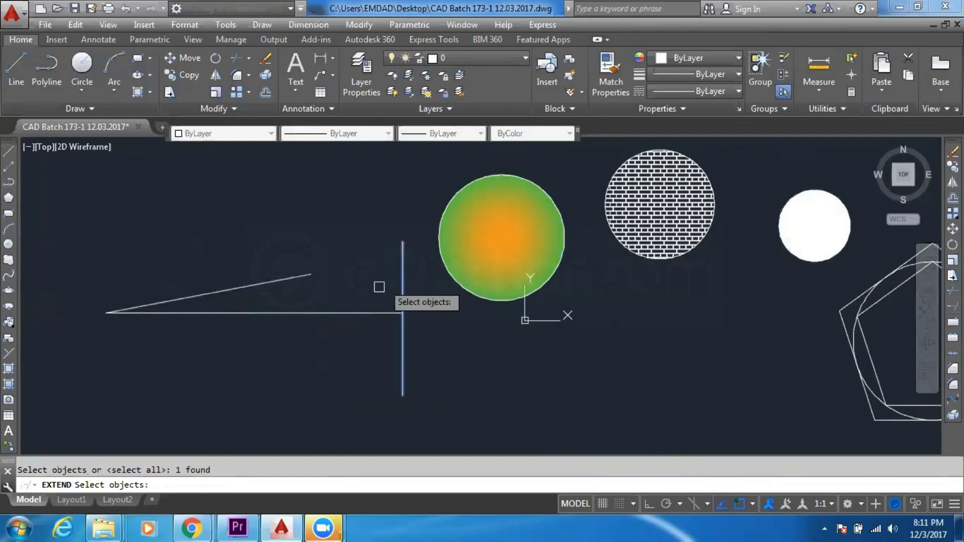
key(Return)
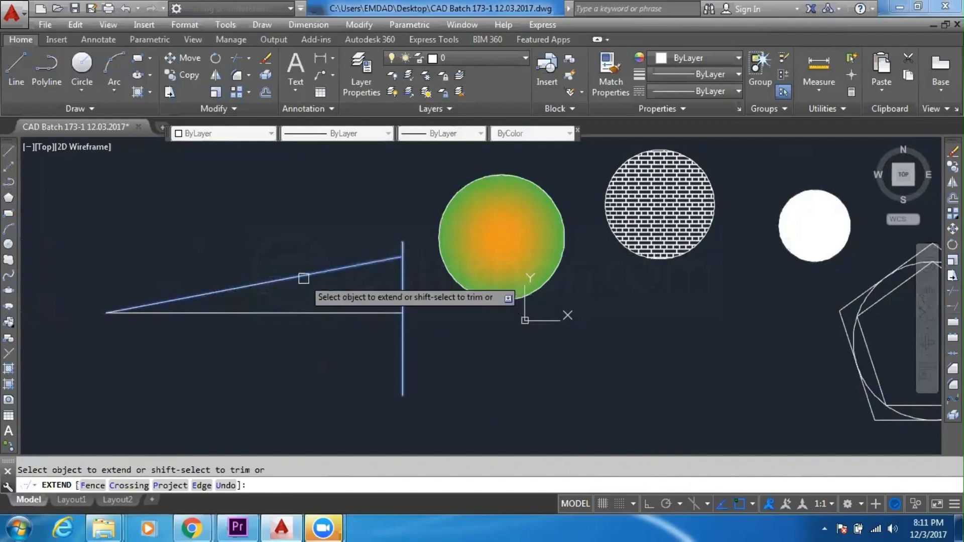
key(Escape)
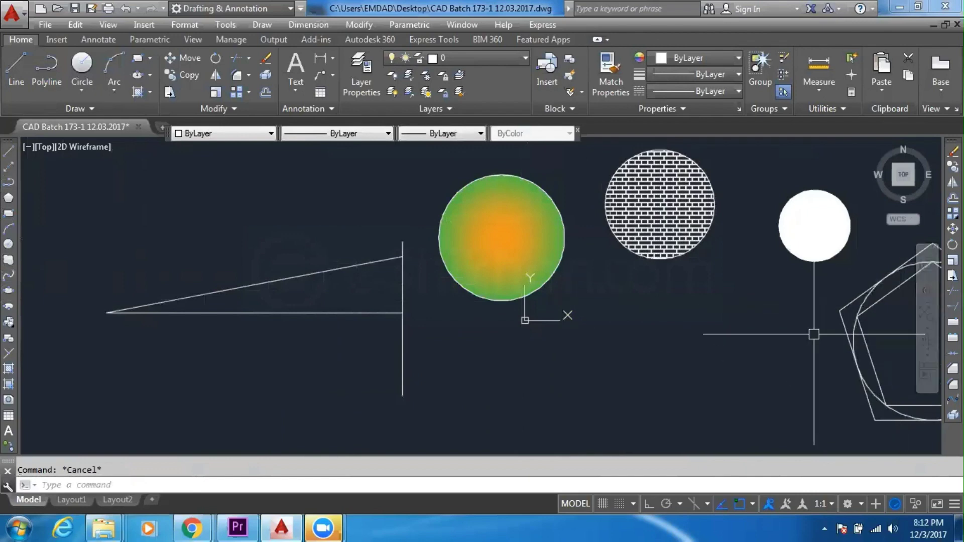
Draw a circle of radius 10 in the empty area below and to the left of the pentagons.
middle_drag(810, 333, 633, 315)
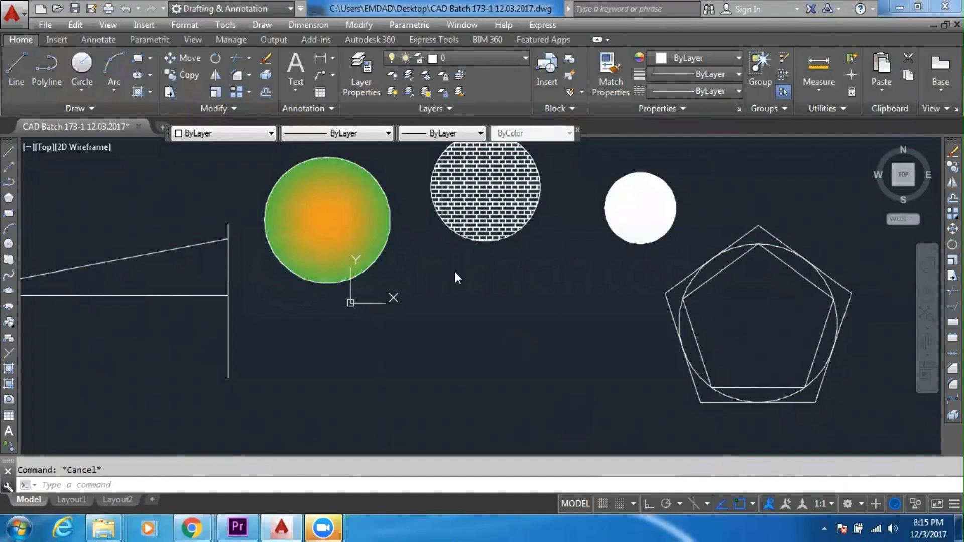
middle_drag(140, 331, 124, 245)
middle_drag(342, 262, 2, 266)
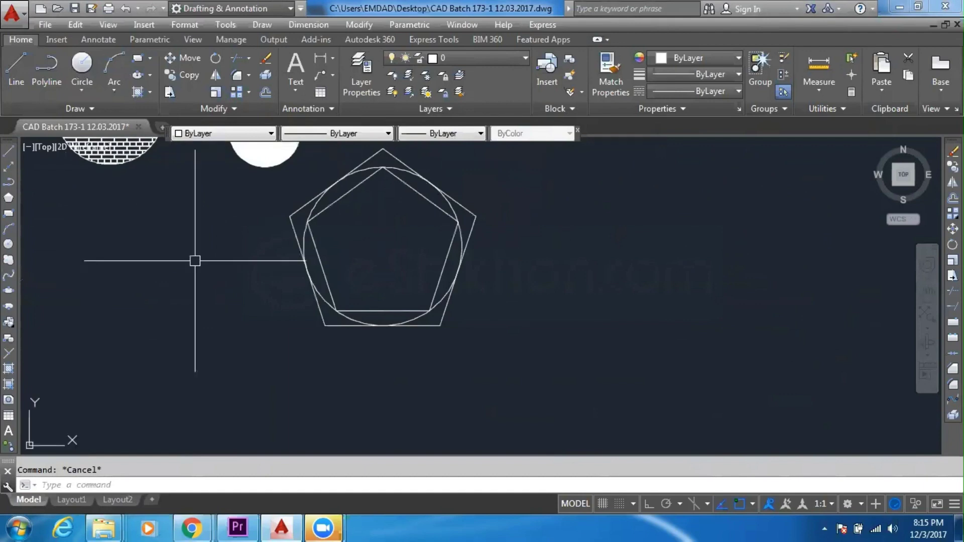
middle_drag(257, 242, 321, 234)
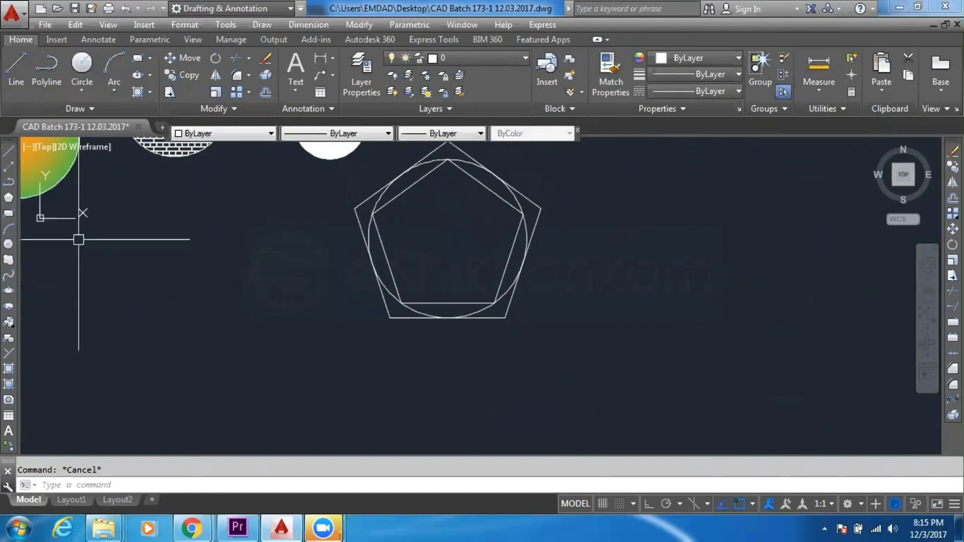
click(9, 244)
click(208, 319)
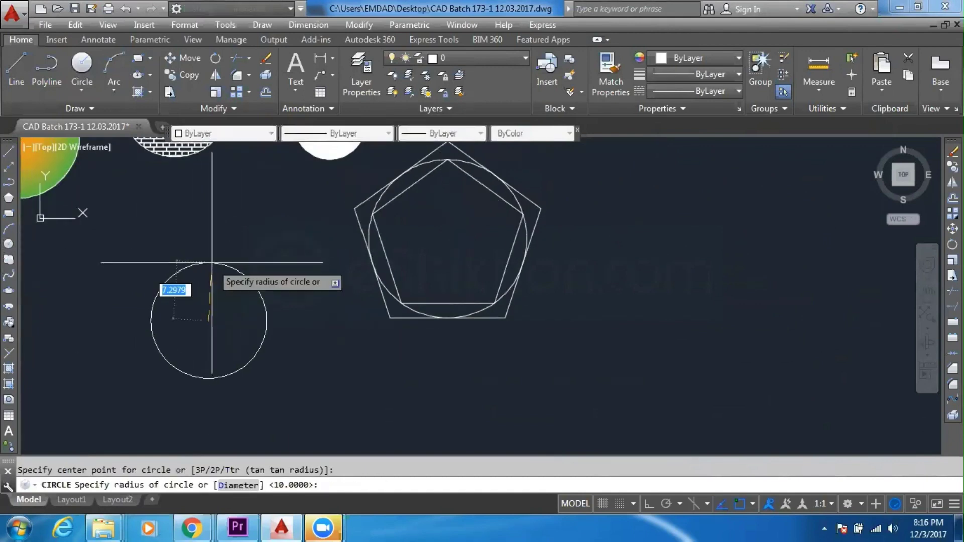
text(10)
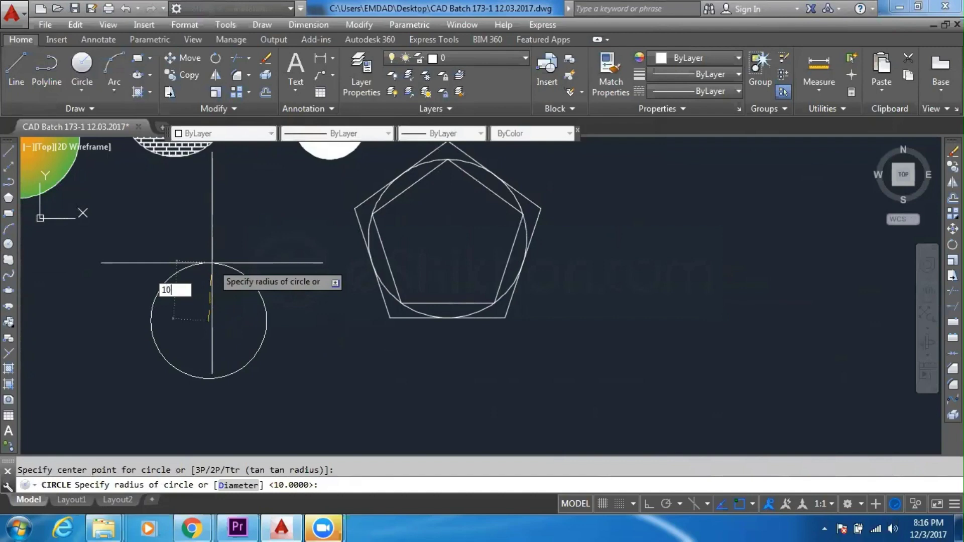
key(Return)
right_click(194, 248)
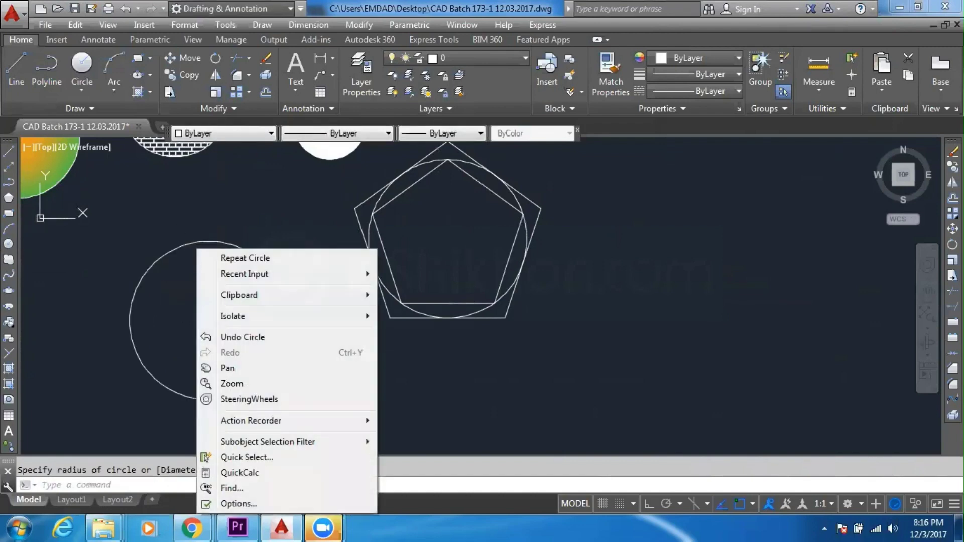
click(177, 223)
click(149, 206)
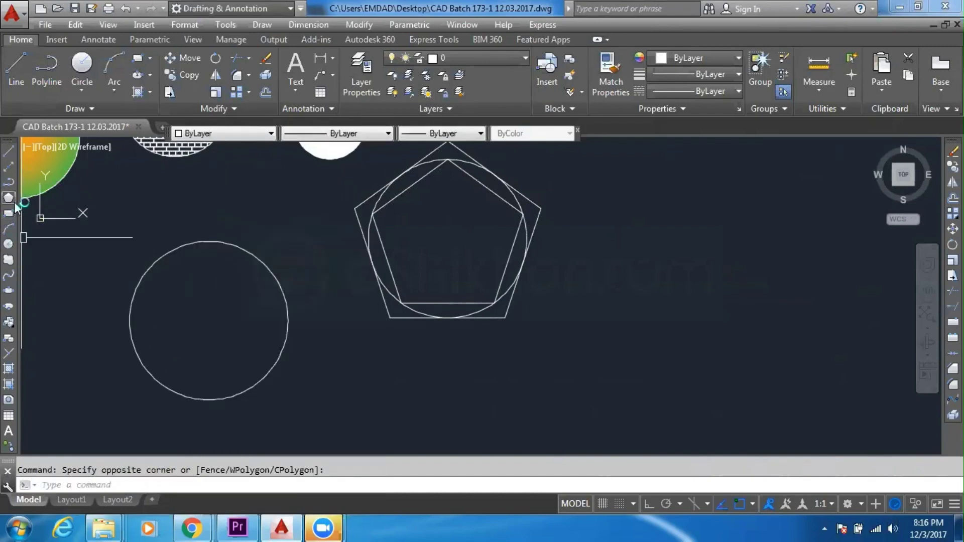
Draw a five-sided polygon inscribed in the new radius 10 circle, centred on it with one vertex at the circle's top quadrant.
click(8, 197)
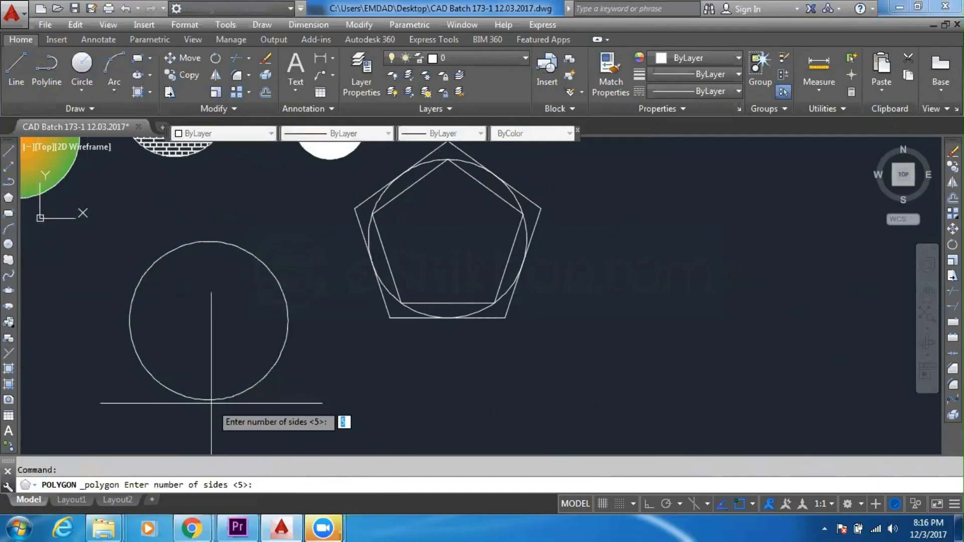
key(Return)
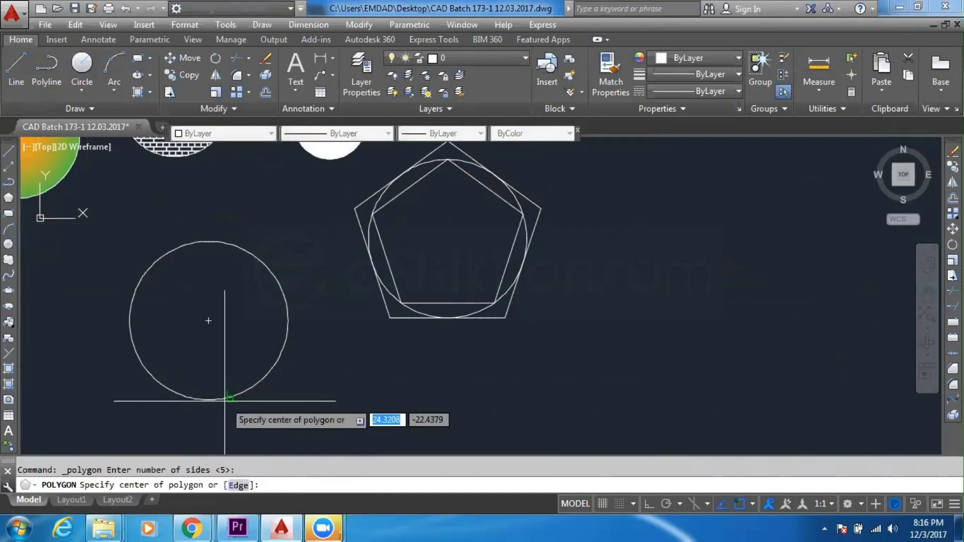
click(208, 320)
click(266, 356)
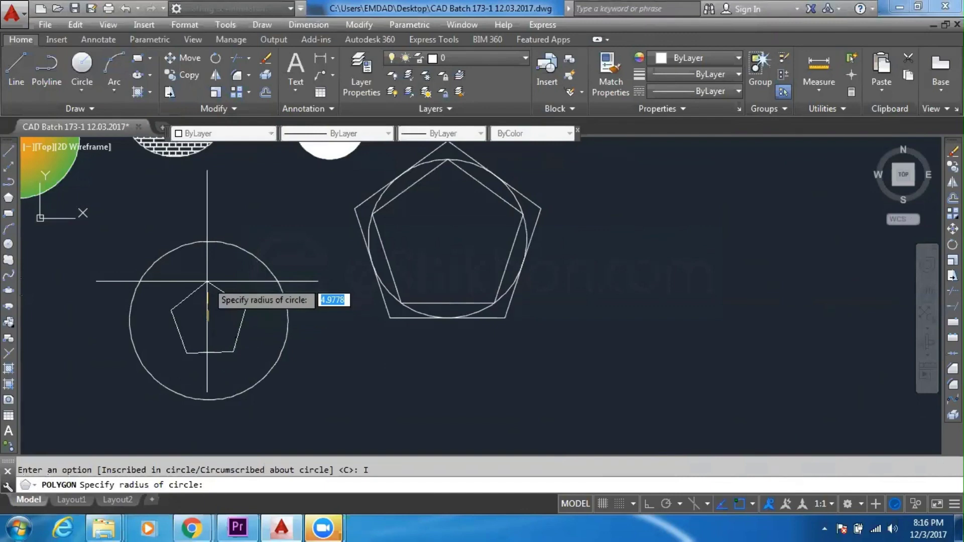
click(209, 241)
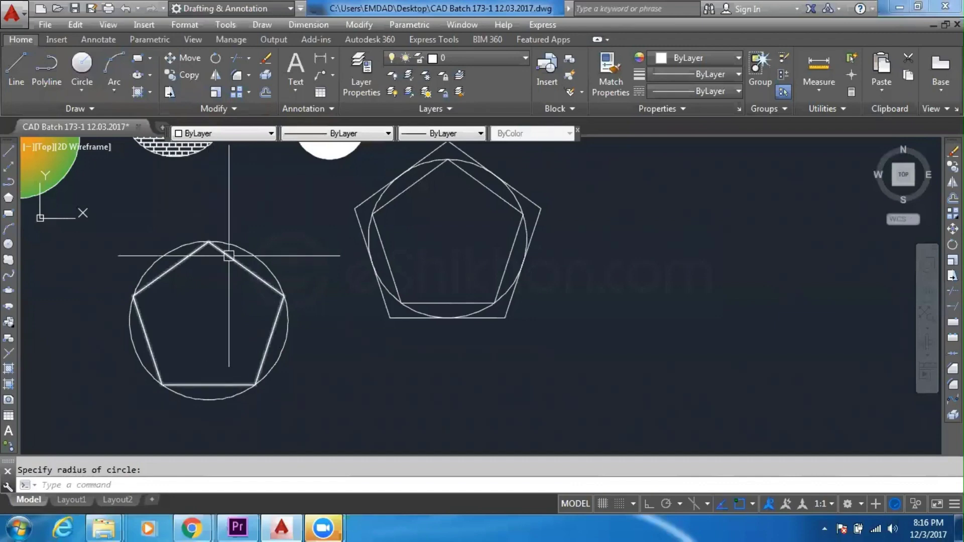
click(214, 247)
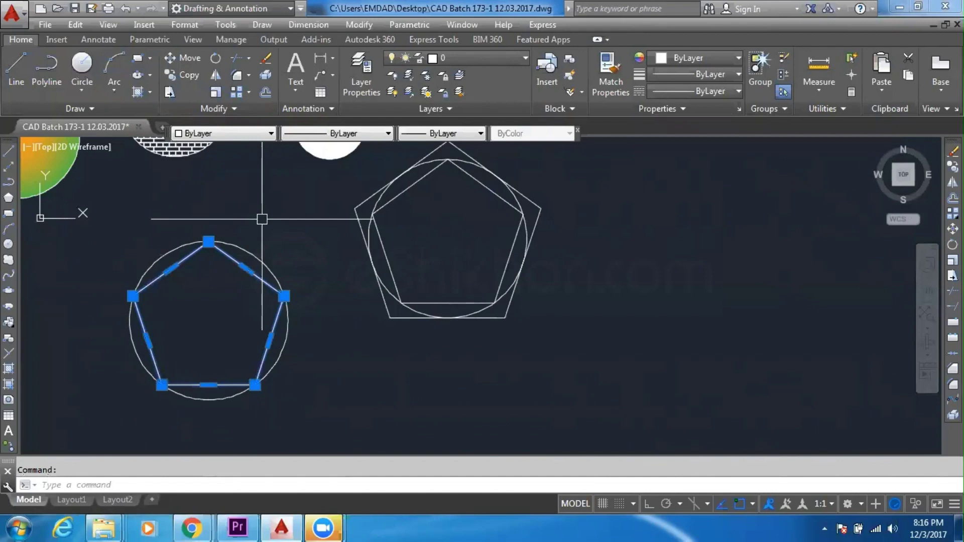
key(Escape)
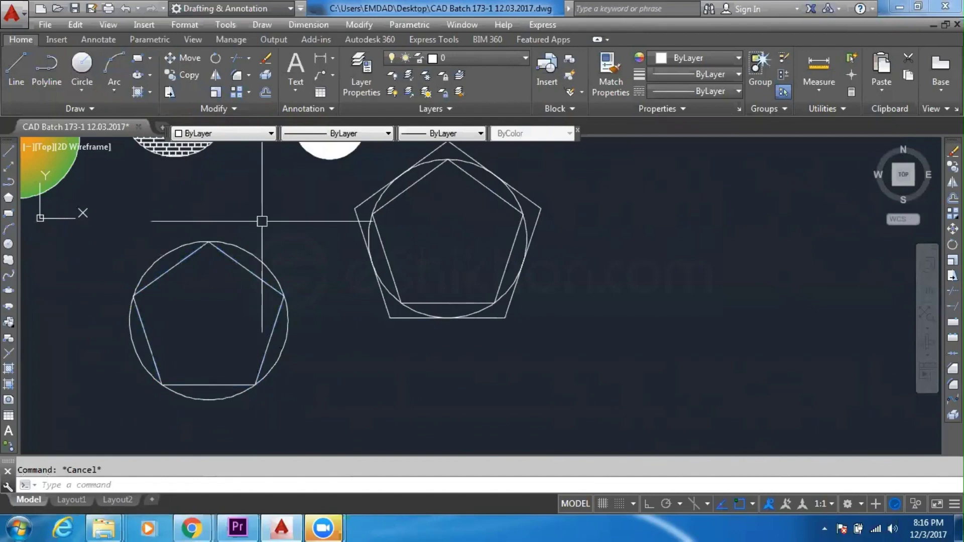
scroll(261, 221, down, 3)
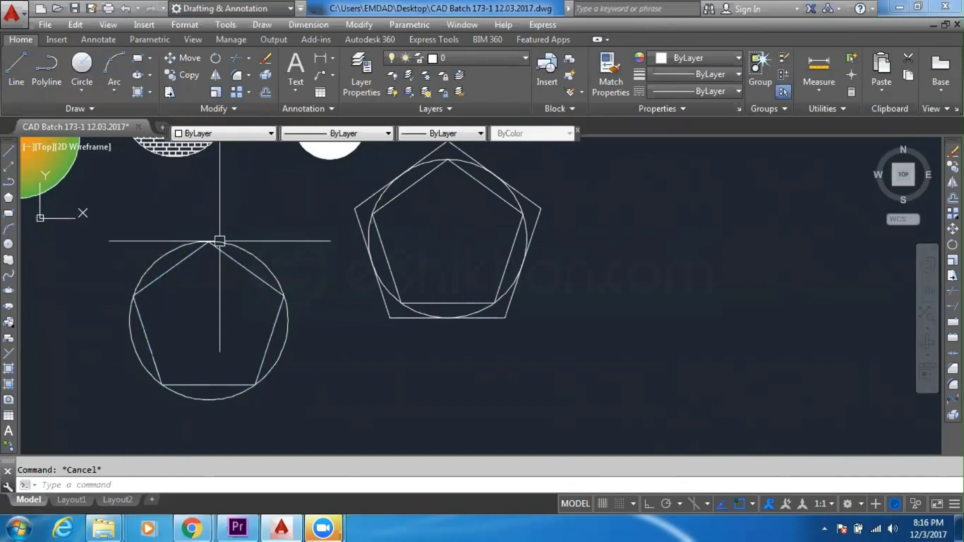
mouse_move(220, 209)
middle_down()
mouse_move(267, 237)
mouse_move(307, 280)
middle_up()
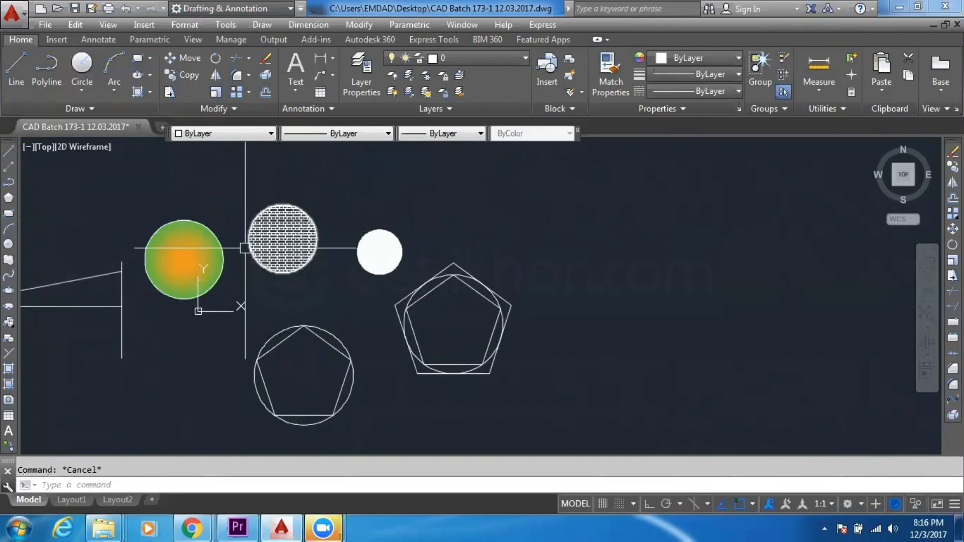